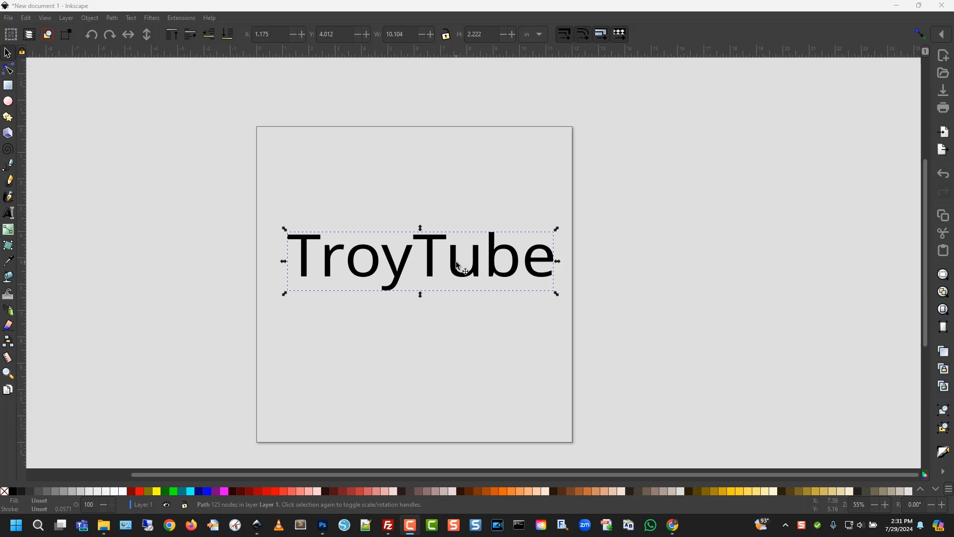
Center the TroyTube text horizontally on the page, and try resizing the page to its content in the document properties
{"action": "left_click_drag", "start_coordinate": [439, 277], "coordinate": [449, 276]}
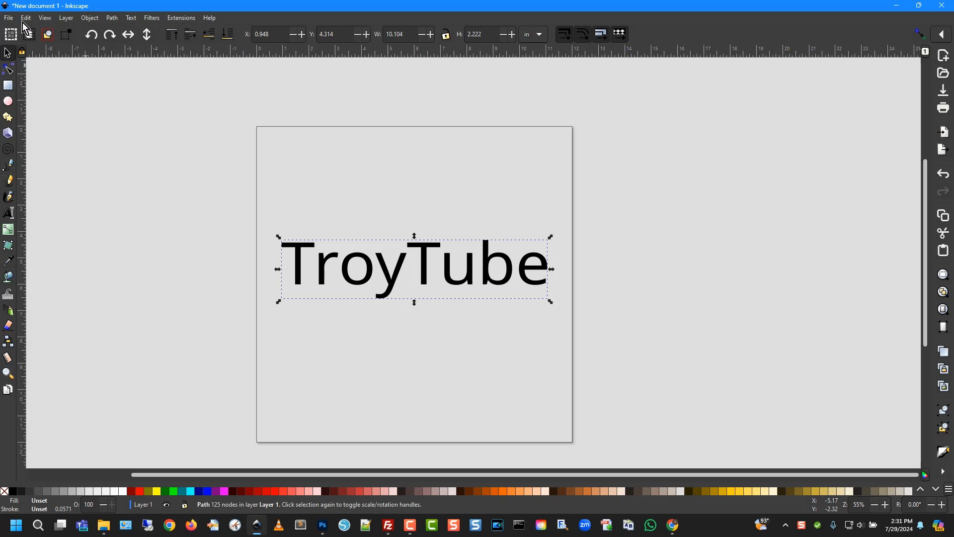
{"action": "left_click", "coordinate": [9, 18]}
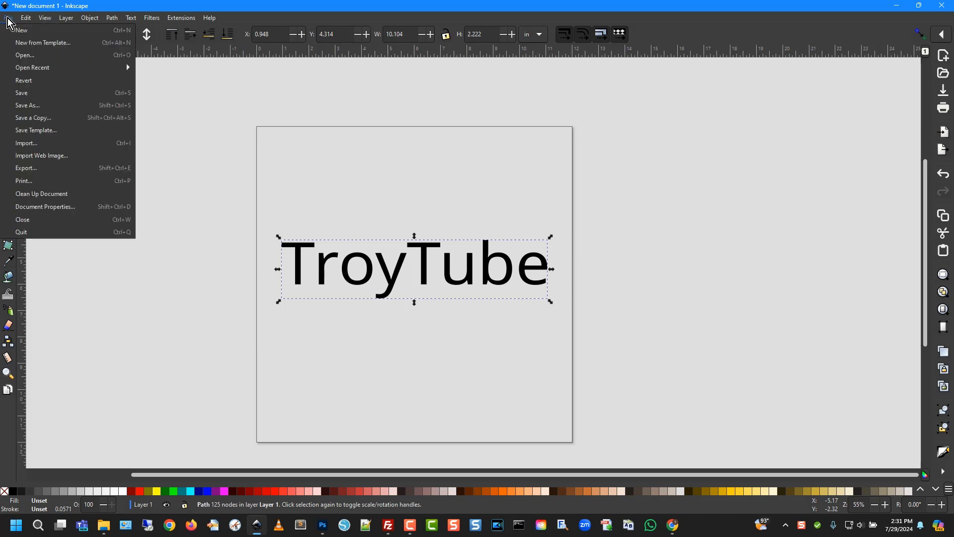
{"action": "left_click", "coordinate": [91, 207]}
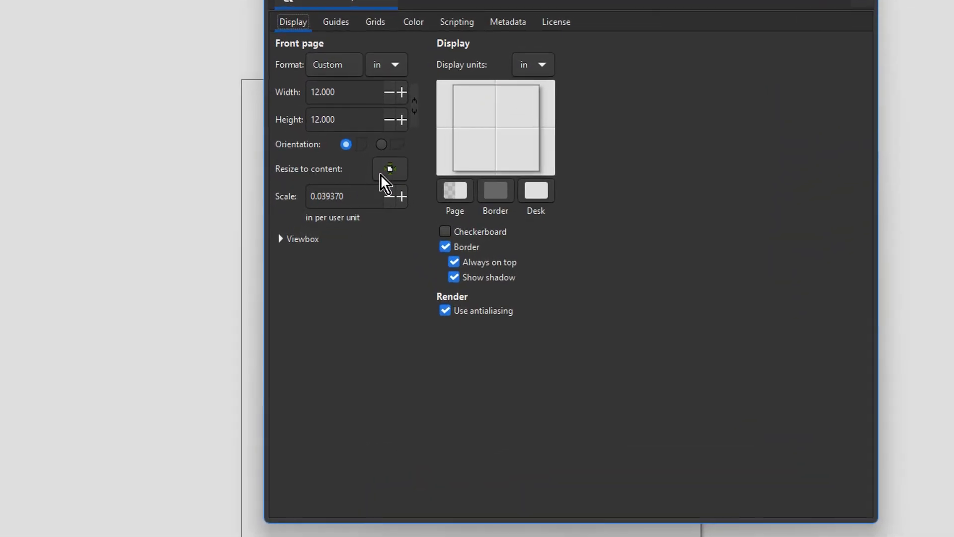
{"action": "left_click_drag", "start_coordinate": [578, 0], "coordinate": [821, 11]}
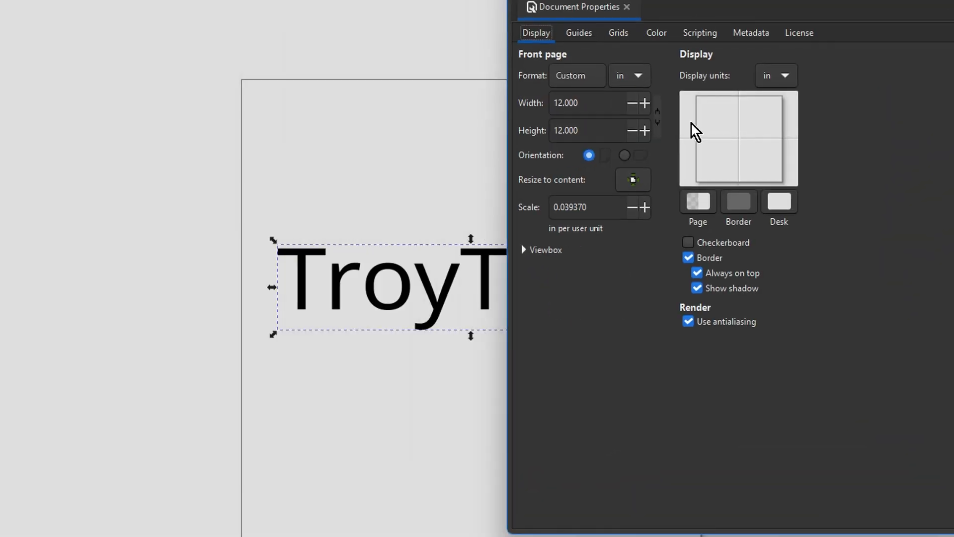
{"action": "left_click", "coordinate": [631, 183]}
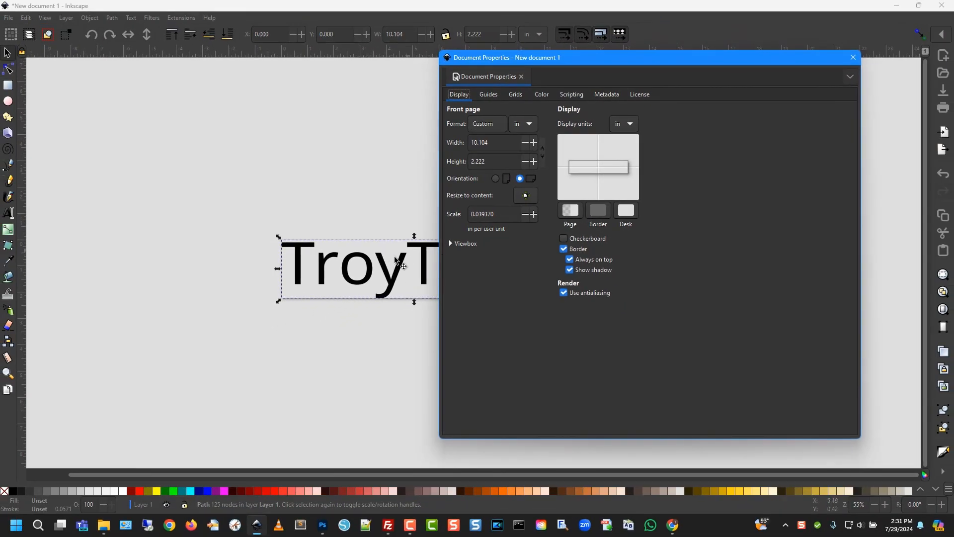
{"action": "key", "text": "ctrl+z"}
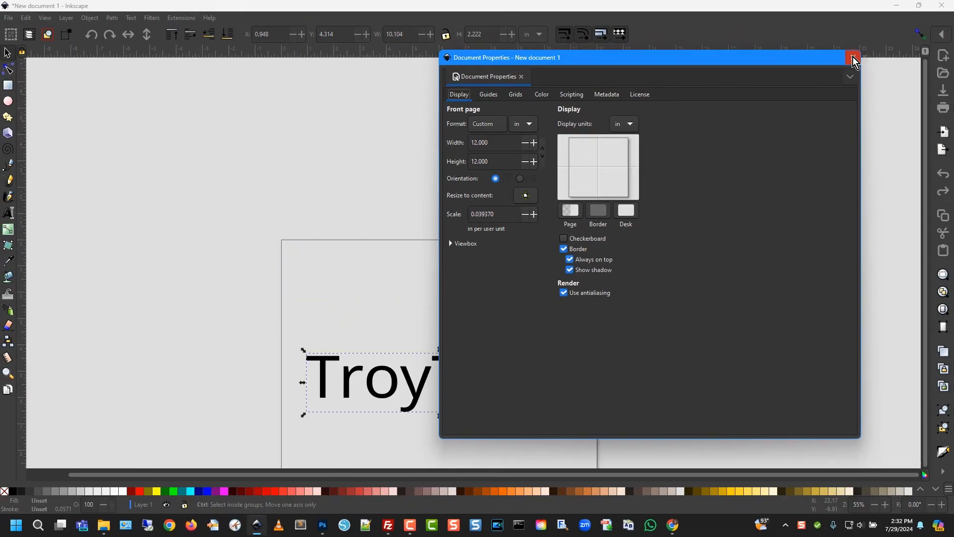
{"action": "left_click", "coordinate": [853, 59]}
{"action": "scroll", "coordinate": [587, 264], "scroll_direction": "down", "scroll_amount": 7}
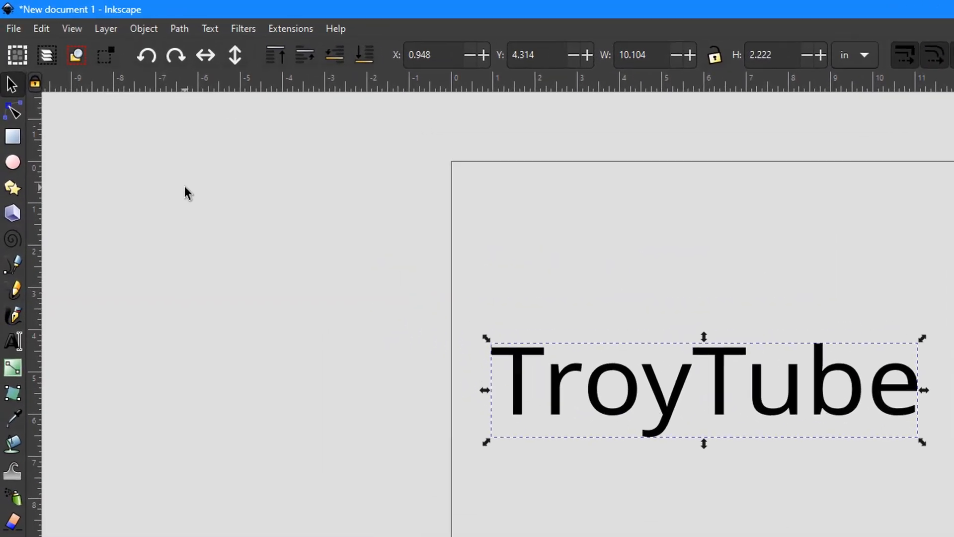
Resize the page to fit the selected TroyTube text
{"action": "left_click", "coordinate": [42, 29]}
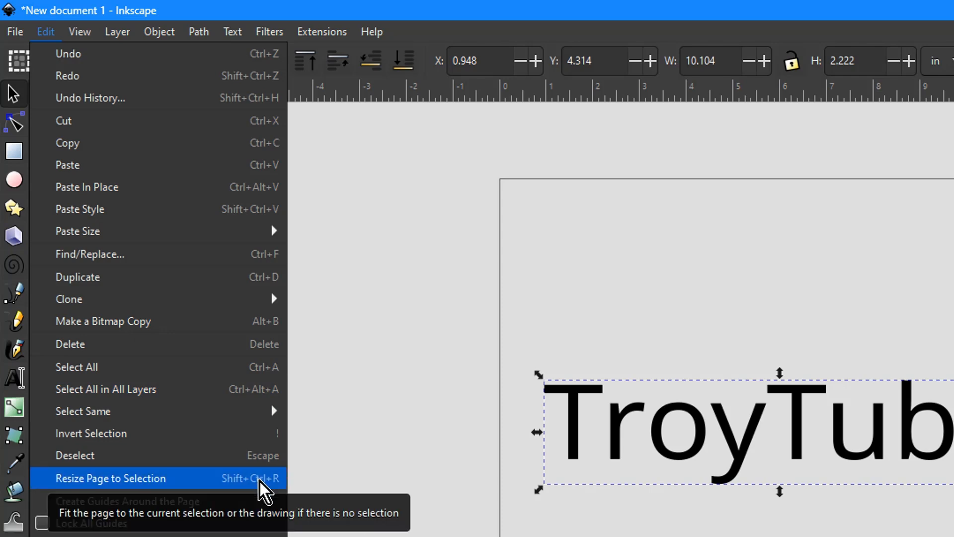
{"action": "left_click", "coordinate": [775, 309]}
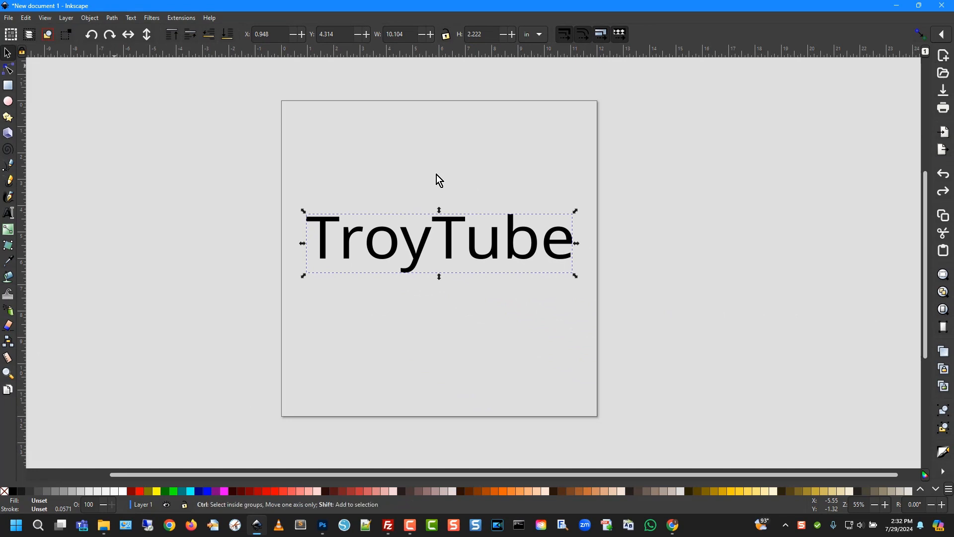
{"action": "key", "text": "ctrl+shift+r"}
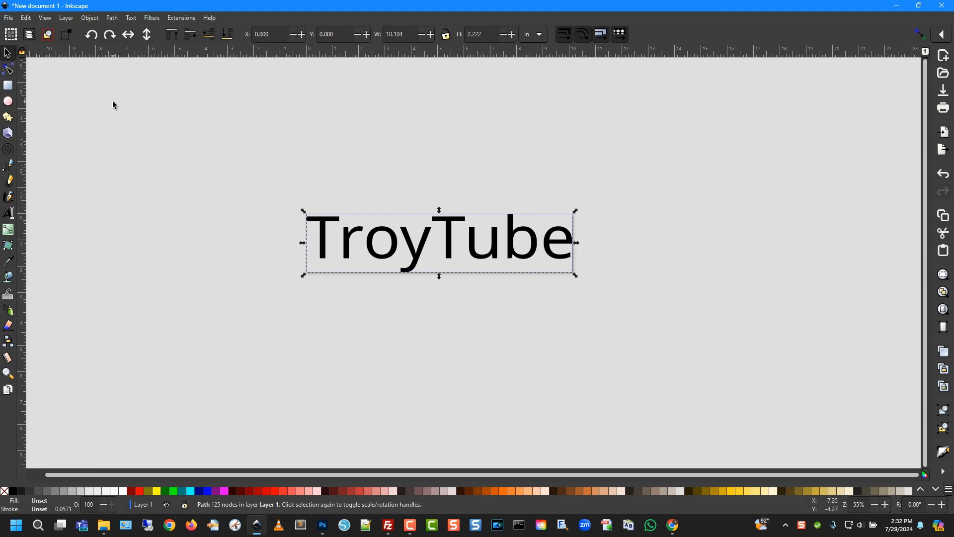
Set up a single-image export of the page area and review the image's pixel dimensions and DPI
{"action": "left_click", "coordinate": [9, 18]}
{"action": "left_click", "coordinate": [54, 170]}
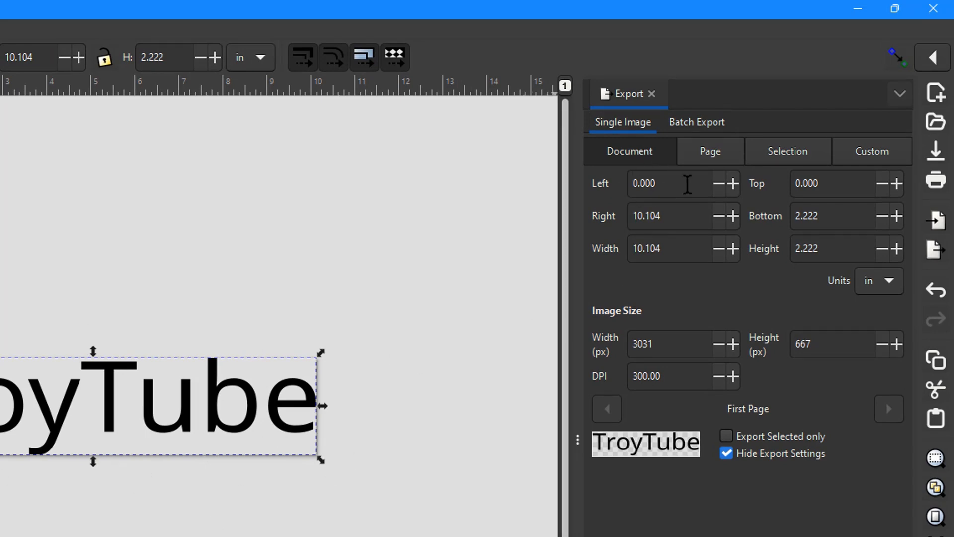
{"action": "left_click", "coordinate": [712, 157]}
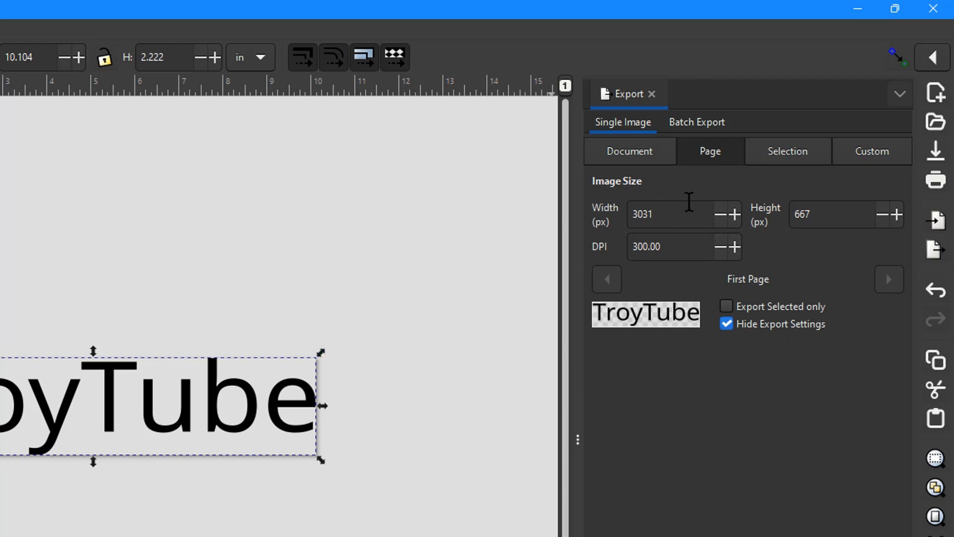
{"action": "left_click_drag", "start_coordinate": [684, 215], "coordinate": [577, 230]}
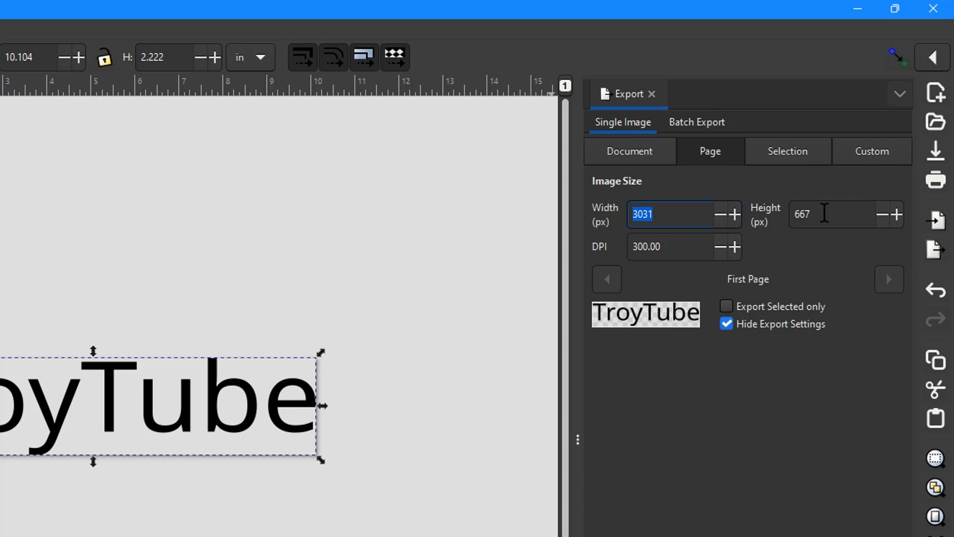
{"action": "left_click_drag", "start_coordinate": [686, 214], "coordinate": [560, 221]}
{"action": "left_click_drag", "start_coordinate": [670, 217], "coordinate": [599, 228]}
{"action": "left_click_drag", "start_coordinate": [676, 246], "coordinate": [535, 245]}
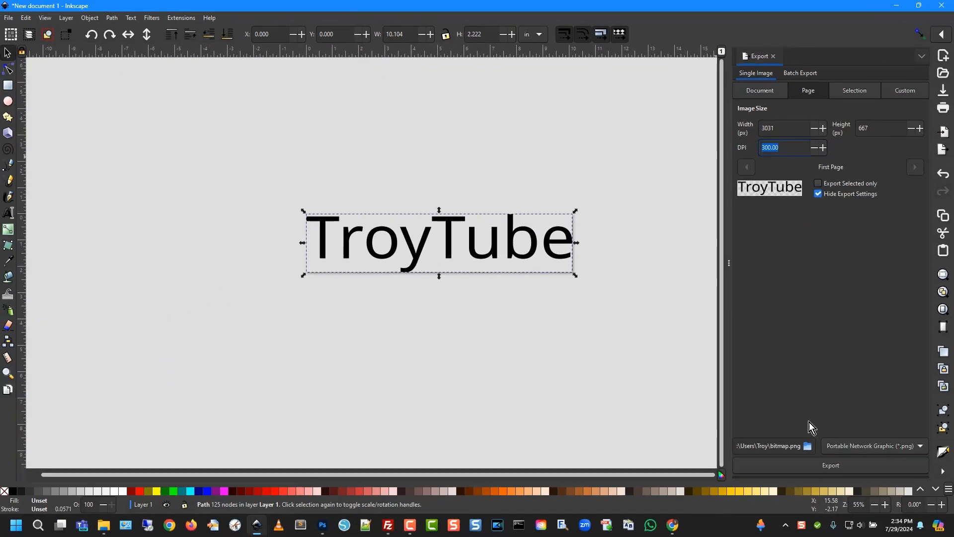
Export the page as a Portable Network Graphic file named bitmap.png
{"action": "left_click_drag", "start_coordinate": [740, 446], "coordinate": [677, 446]}
{"action": "left_click", "coordinate": [797, 445]}
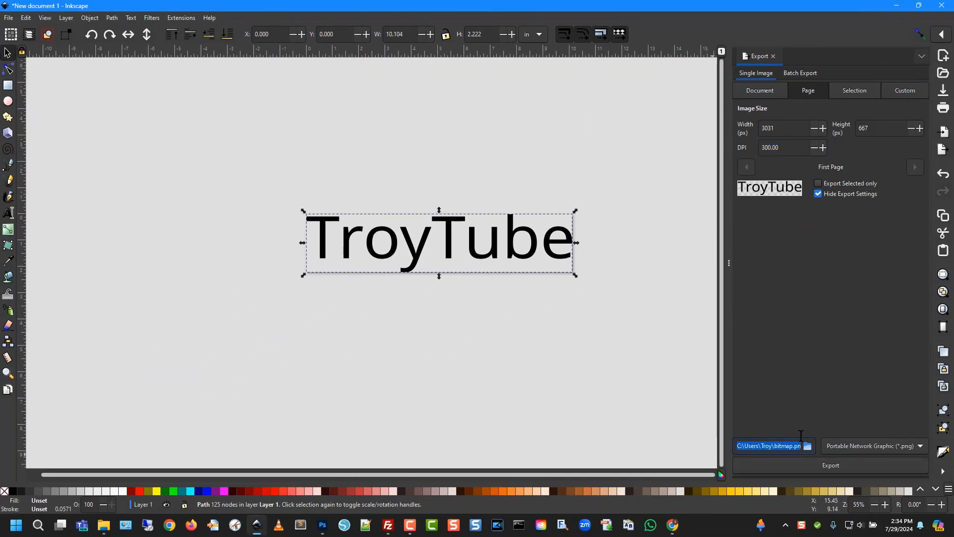
{"action": "left_click", "coordinate": [853, 448]}
{"action": "left_click", "coordinate": [804, 398]}
{"action": "left_click", "coordinate": [840, 469]}
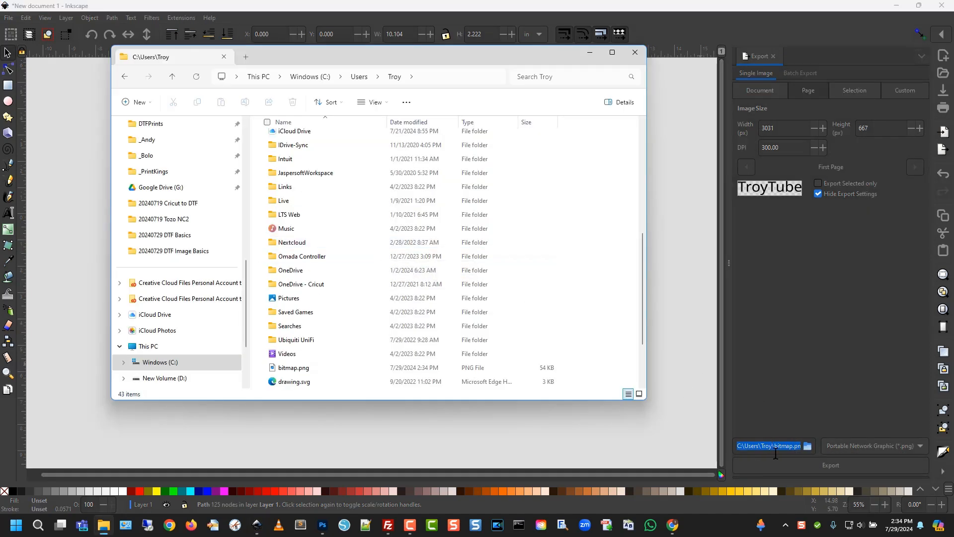
Open the exported bitmap.png to inspect its background, and close the image viewer and folder window
{"action": "left_click", "coordinate": [299, 368]}
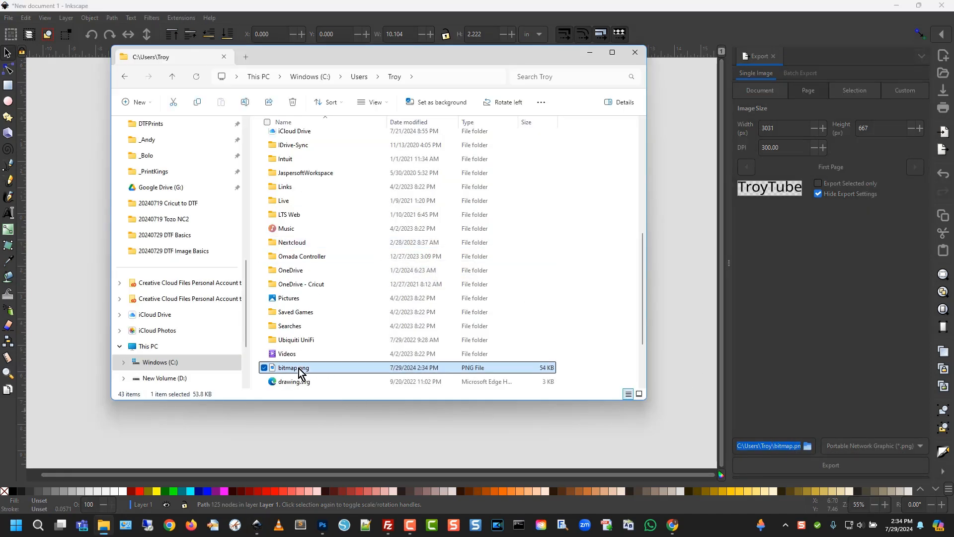
{"action": "mouse_move", "coordinate": [327, 370]}
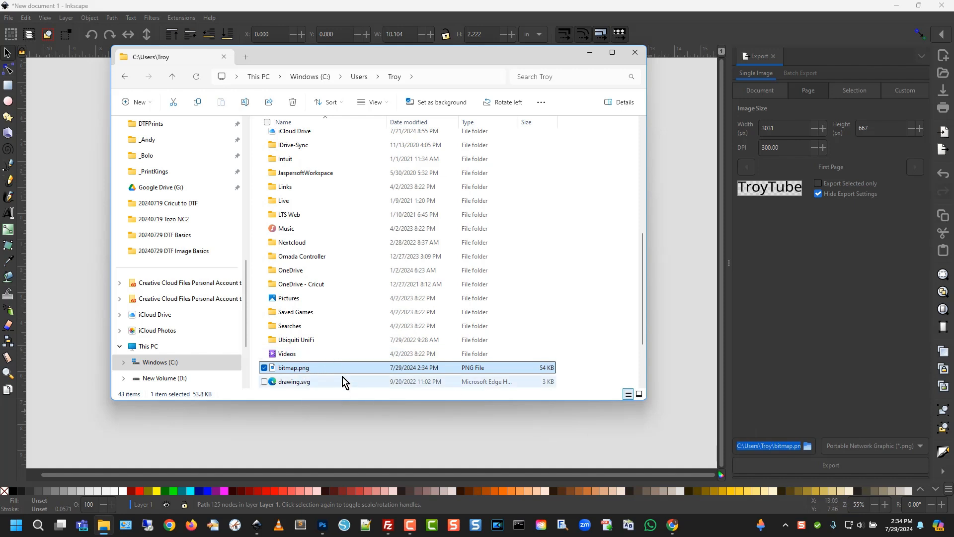
{"action": "double_click", "coordinate": [342, 370]}
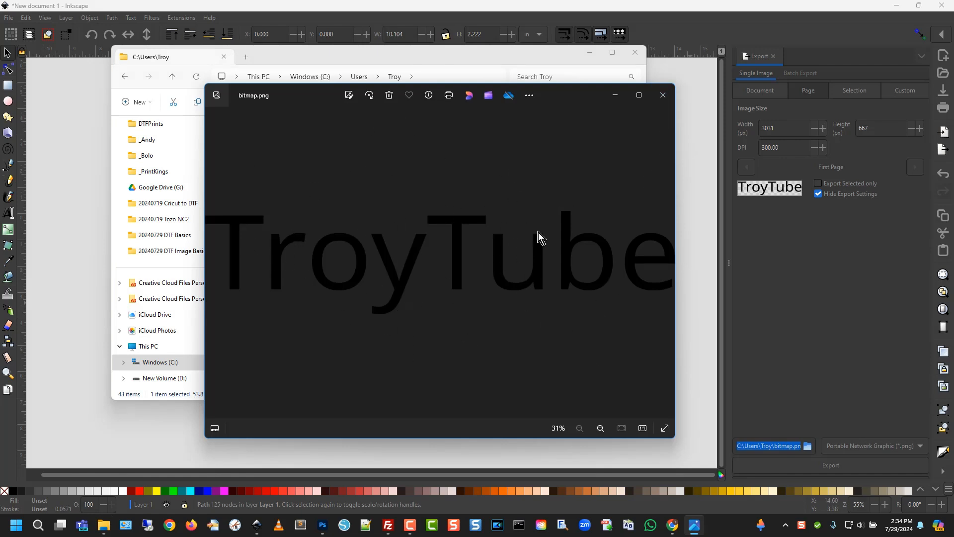
{"action": "left_click", "coordinate": [665, 95]}
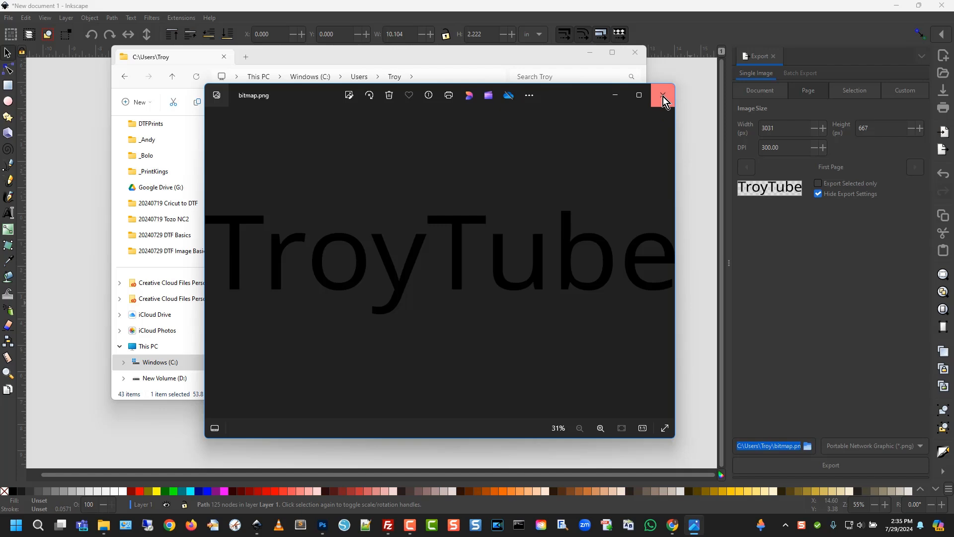
{"action": "left_click", "coordinate": [664, 98]}
{"action": "left_click", "coordinate": [634, 52]}
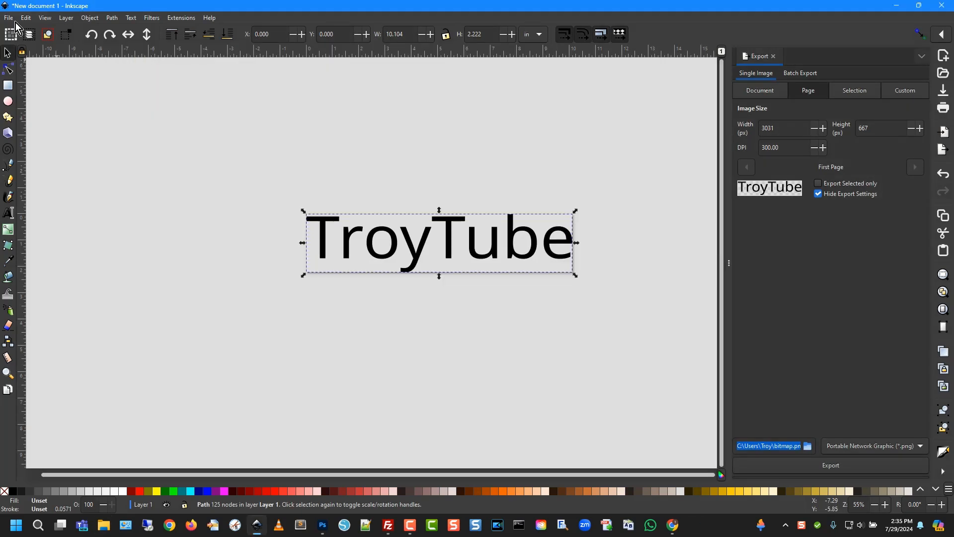
Save the drawing to the Desktop as a Plain SVG file named troytube
{"action": "left_click", "coordinate": [14, 19]}
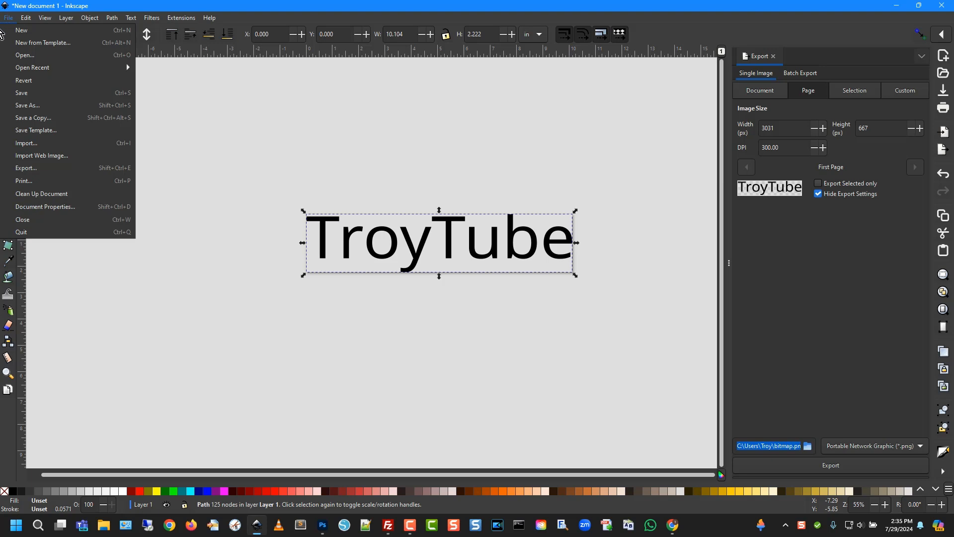
{"action": "left_click", "coordinate": [45, 105]}
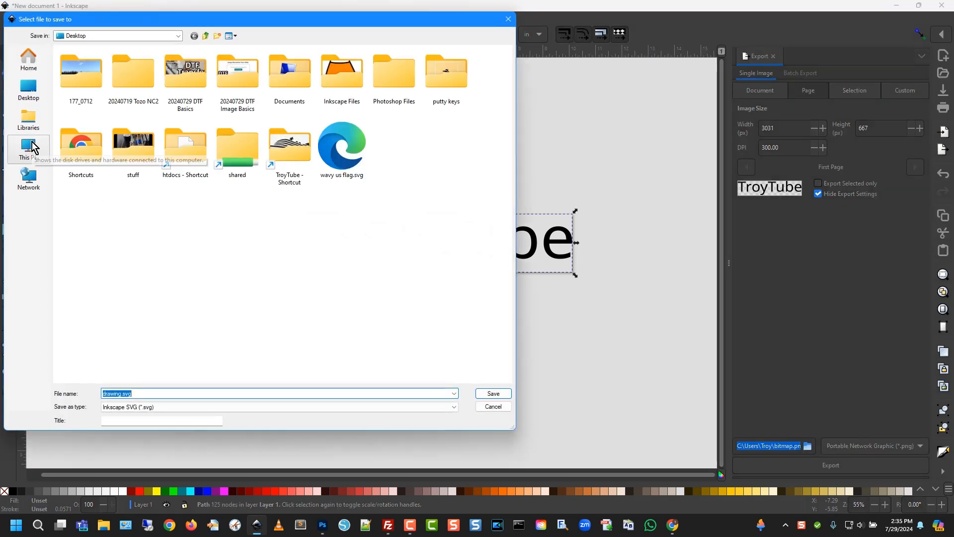
{"action": "left_click", "coordinate": [30, 149]}
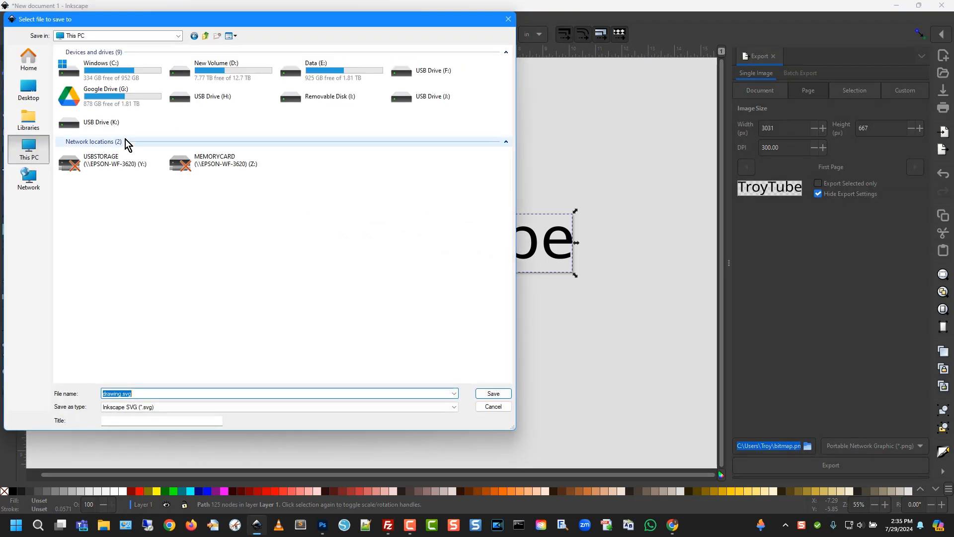
{"action": "left_click", "coordinate": [33, 94]}
{"action": "left_click", "coordinate": [169, 406]}
{"action": "left_click", "coordinate": [159, 411]}
{"action": "left_click", "coordinate": [159, 408]}
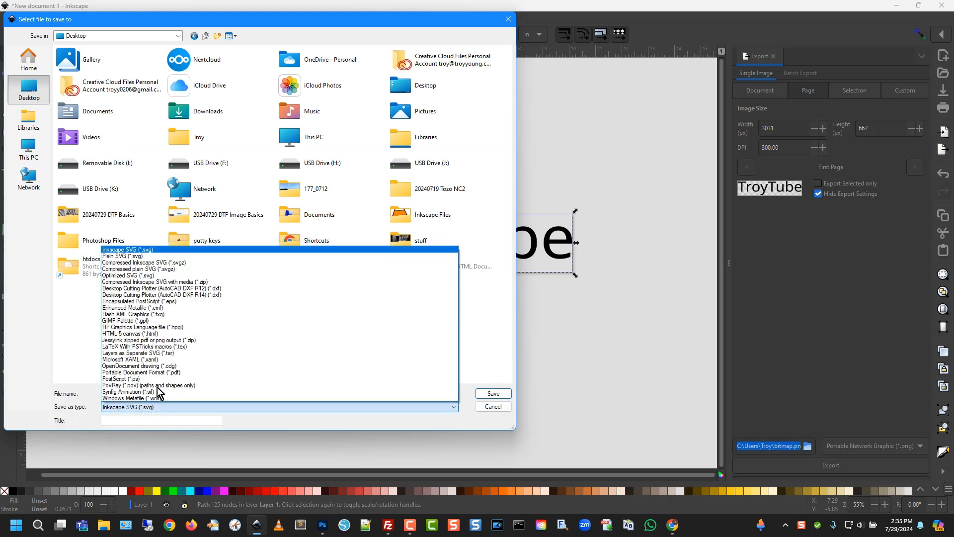
{"action": "left_click", "coordinate": [158, 256]}
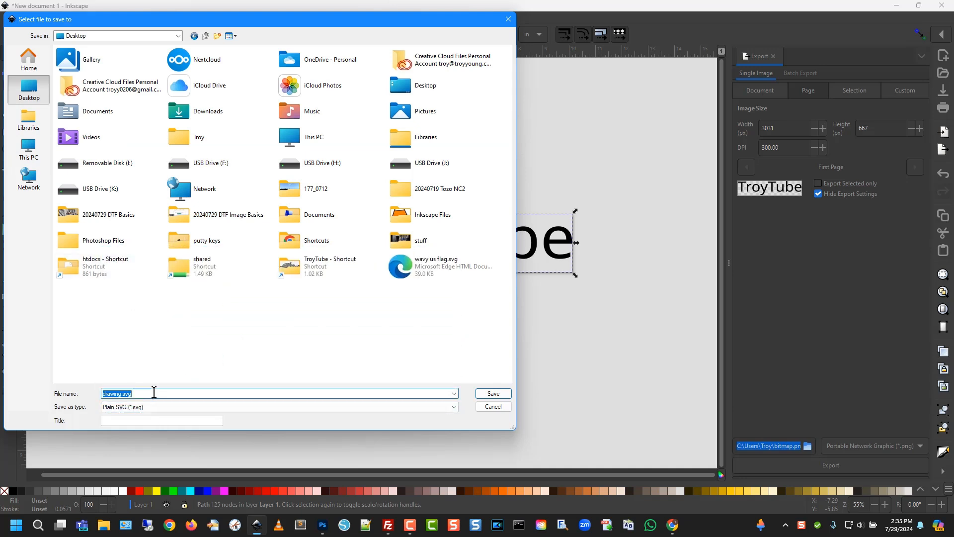
{"action": "type", "text": "troytube"}
{"action": "key", "text": "Tab"}
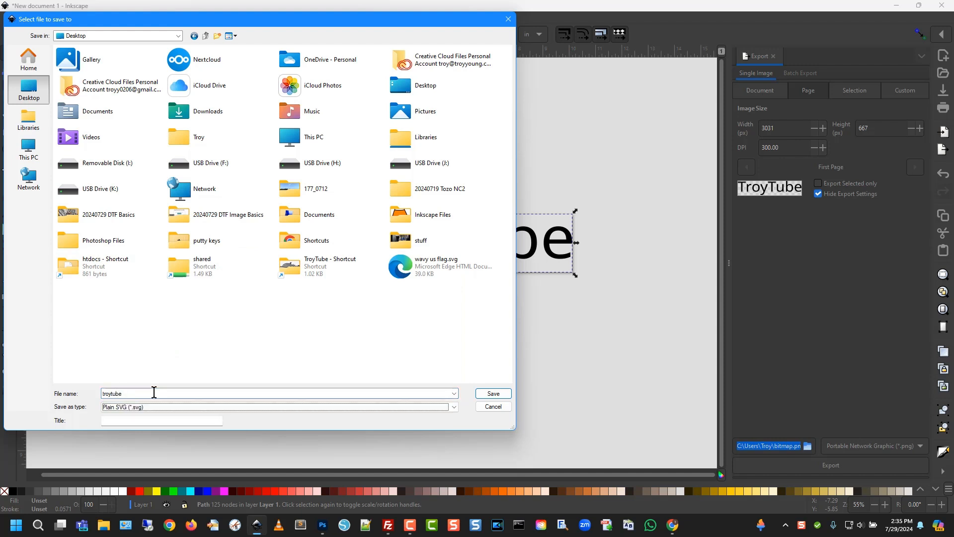
{"action": "left_click", "coordinate": [500, 396]}
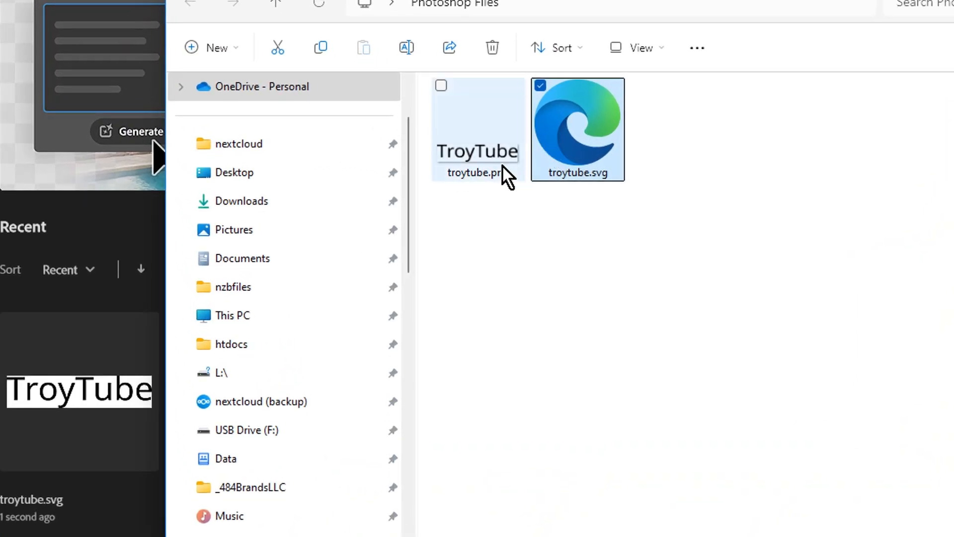
Compare troytube.png and troytube.svg in the Photoshop Files folder and look through the folder's view options
{"action": "left_click", "coordinate": [483, 197]}
{"action": "left_click", "coordinate": [579, 177]}
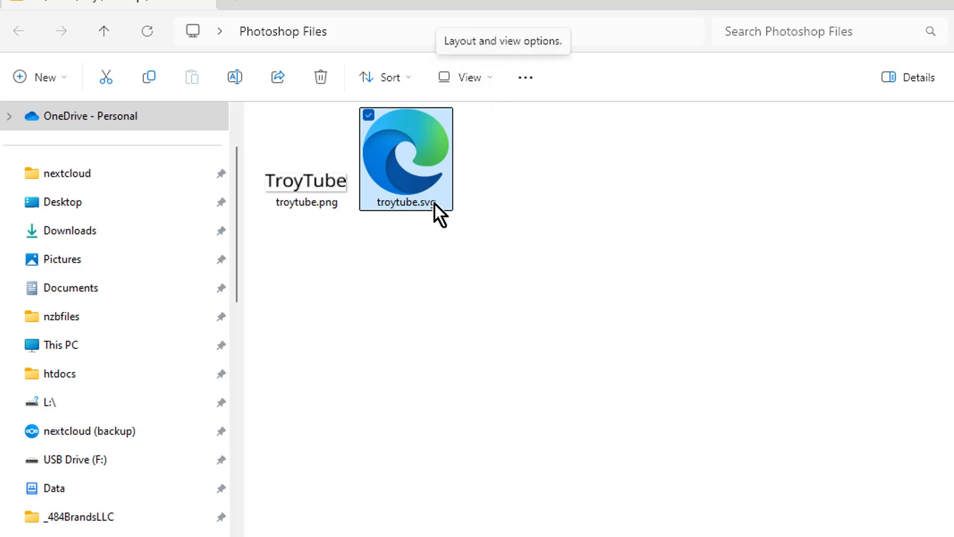
{"action": "left_click", "coordinate": [484, 75]}
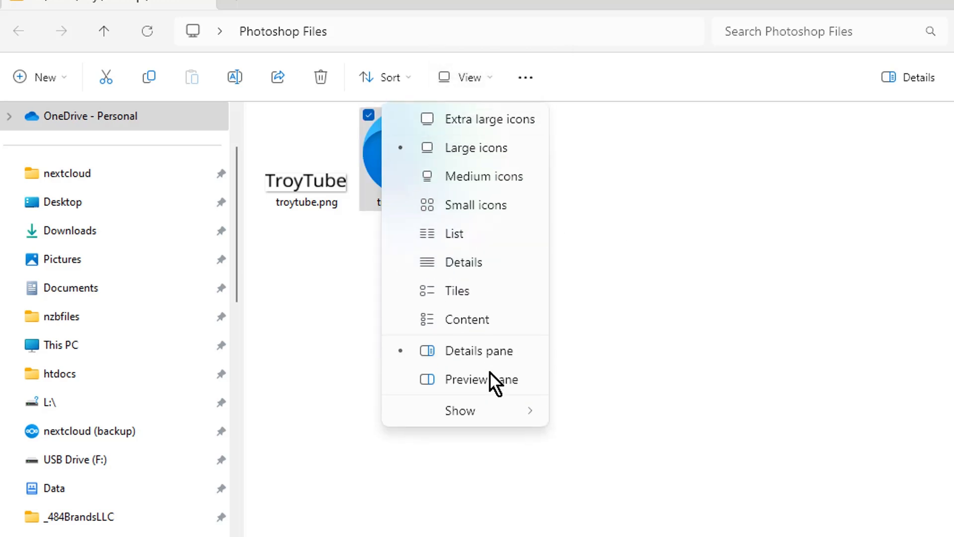
{"action": "mouse_move", "coordinate": [489, 410]}
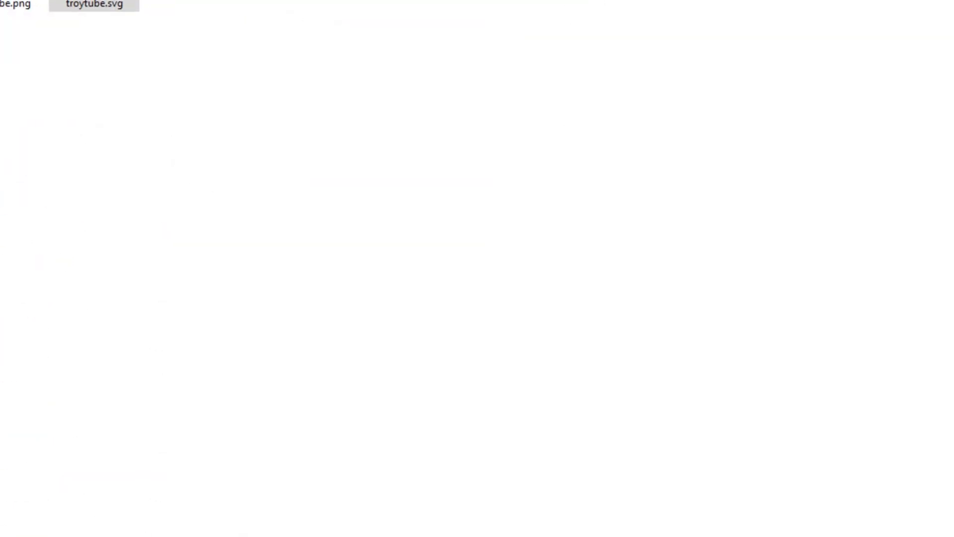
Open the advanced view settings in Folder Options and make sure hiding extensions for known file types is unchecked
{"action": "left_click", "coordinate": [298, 53]}
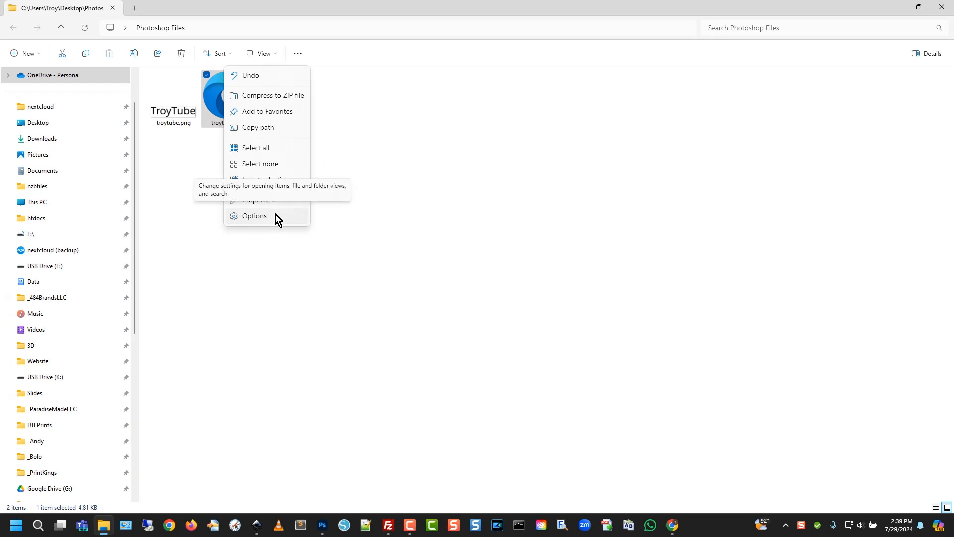
{"action": "left_click", "coordinate": [348, 271]}
{"action": "left_click_drag", "start_coordinate": [74, 98], "coordinate": [558, 144]}
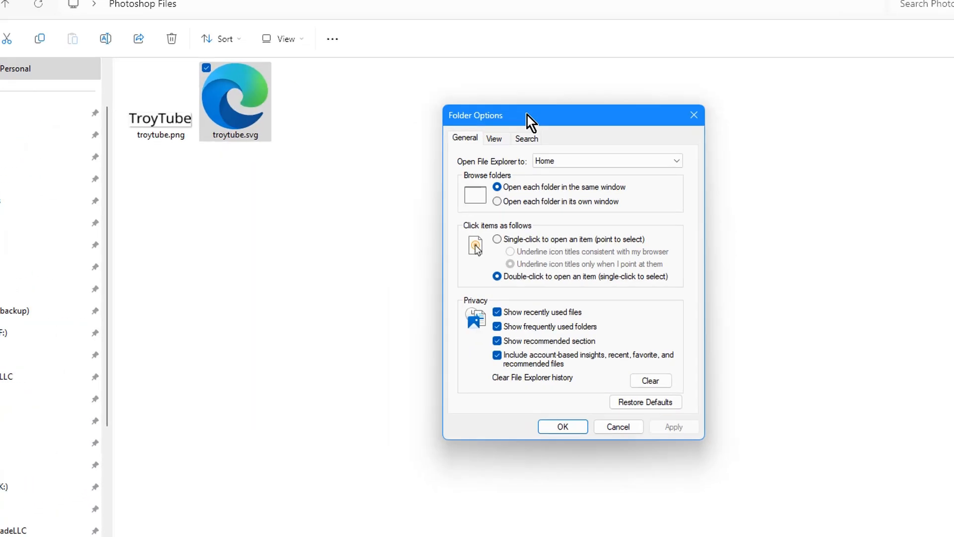
{"action": "left_click", "coordinate": [504, 146]}
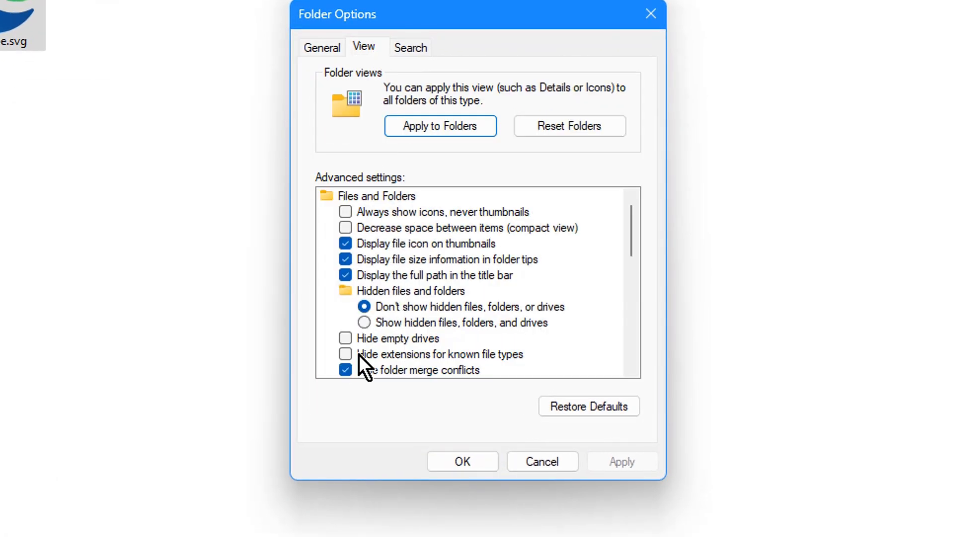
{"action": "left_click", "coordinate": [380, 356]}
{"action": "left_click", "coordinate": [381, 356]}
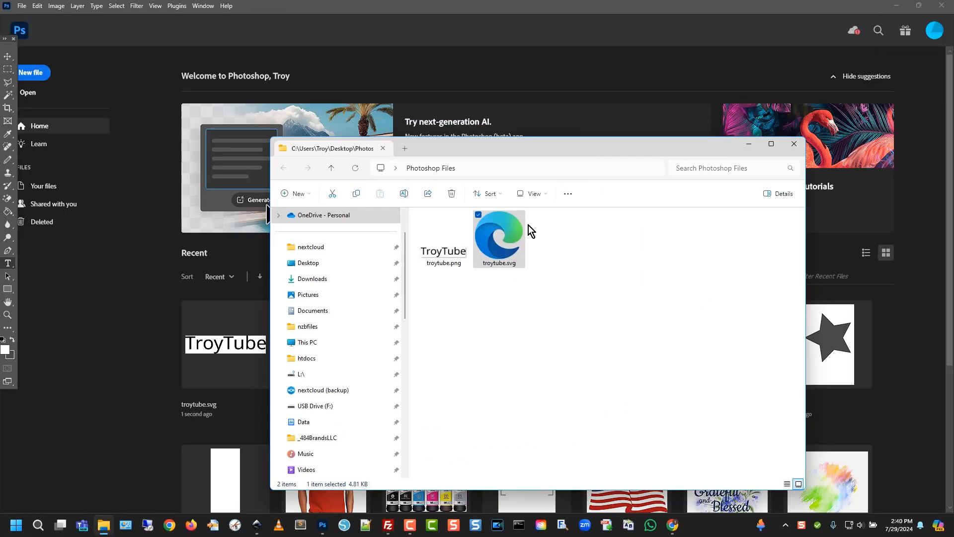
Open troytube.svg in Photoshop and set its rasterize width to 4 inches
{"action": "left_click_drag", "start_coordinate": [498, 237], "coordinate": [288, 59]}
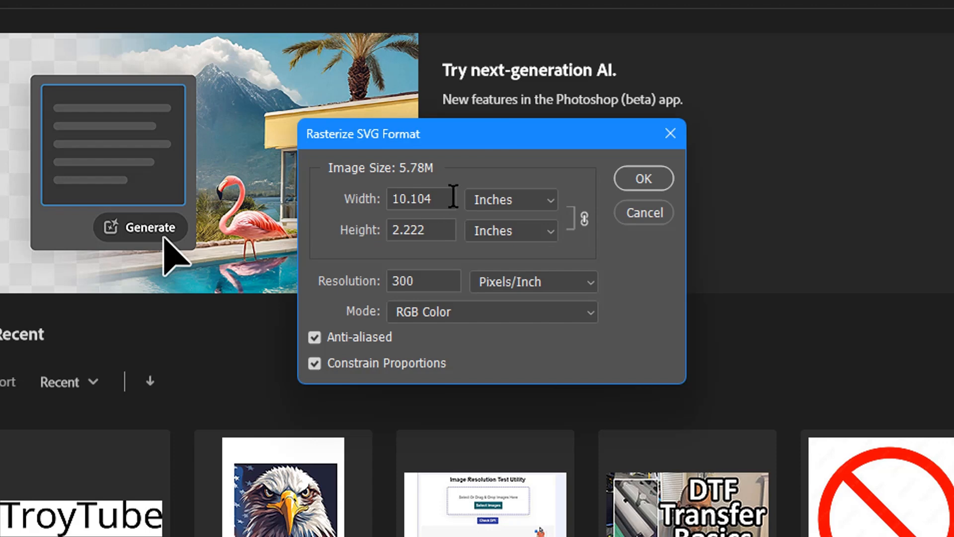
{"action": "left_click", "coordinate": [423, 282]}
{"action": "left_click", "coordinate": [526, 201]}
{"action": "left_click", "coordinate": [414, 209]}
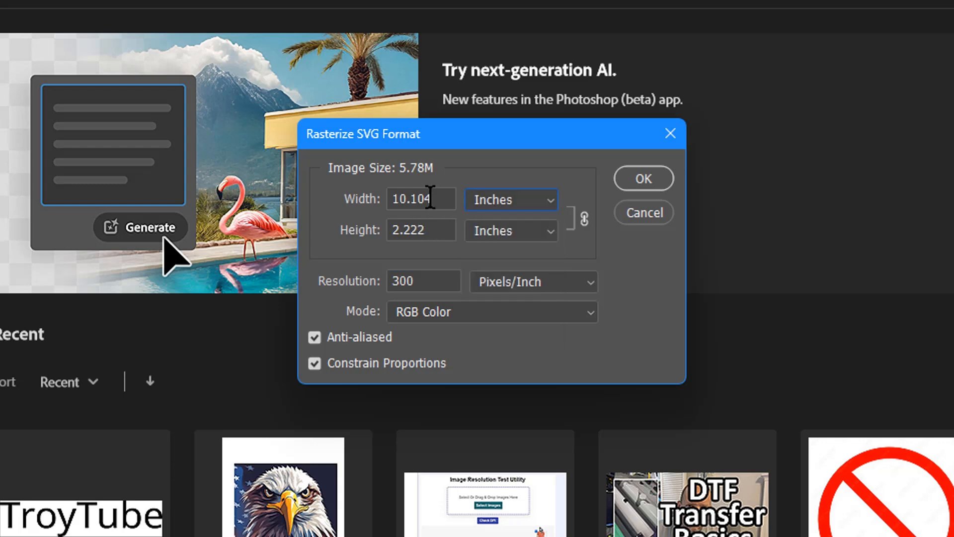
{"action": "left_click_drag", "start_coordinate": [432, 198], "coordinate": [378, 194]}
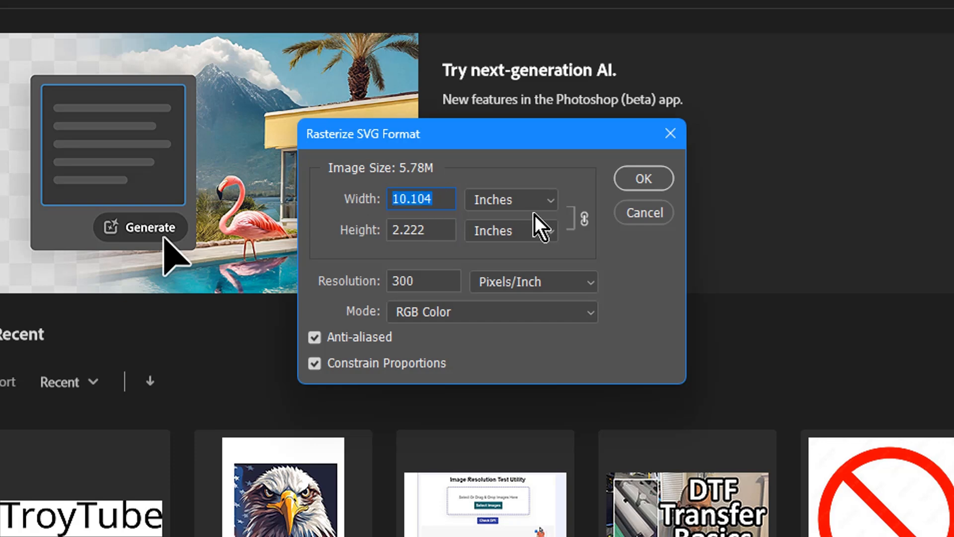
{"action": "type", "text": "4"}
{"action": "key", "text": "Tab"}
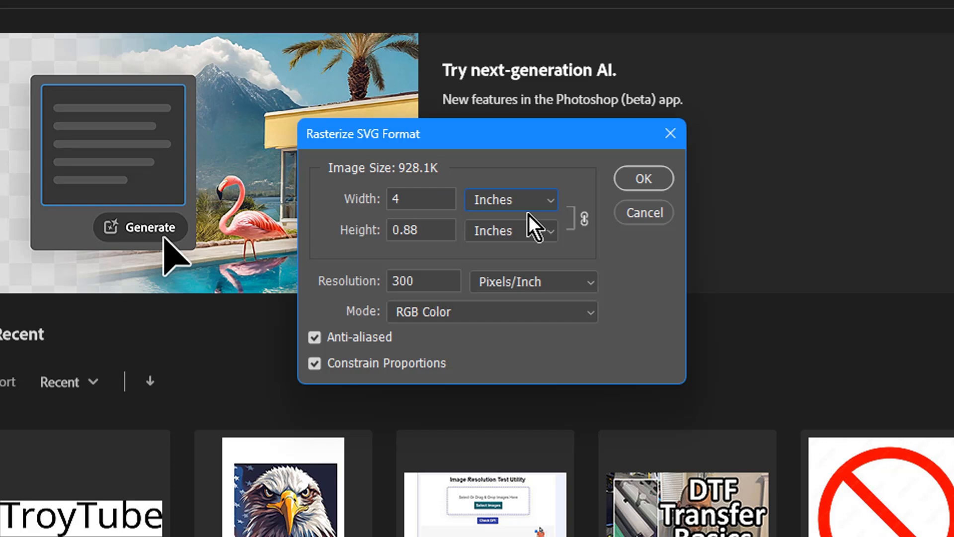
Change the width unit to pixels, turn off anti-aliasing, and rasterize the SVG at 300 pixels per inch
{"action": "left_click", "coordinate": [530, 209]}
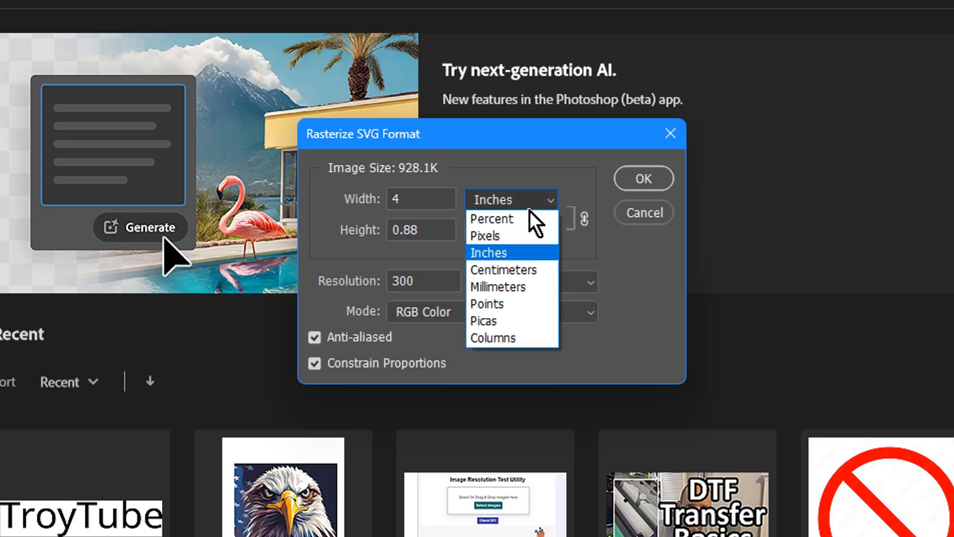
{"action": "left_click", "coordinate": [532, 236]}
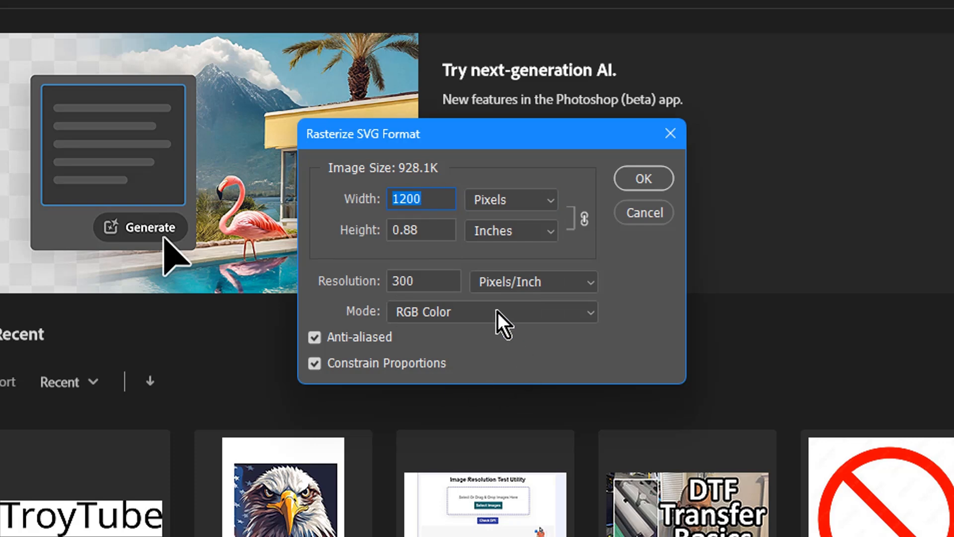
{"action": "double_click", "coordinate": [422, 282]}
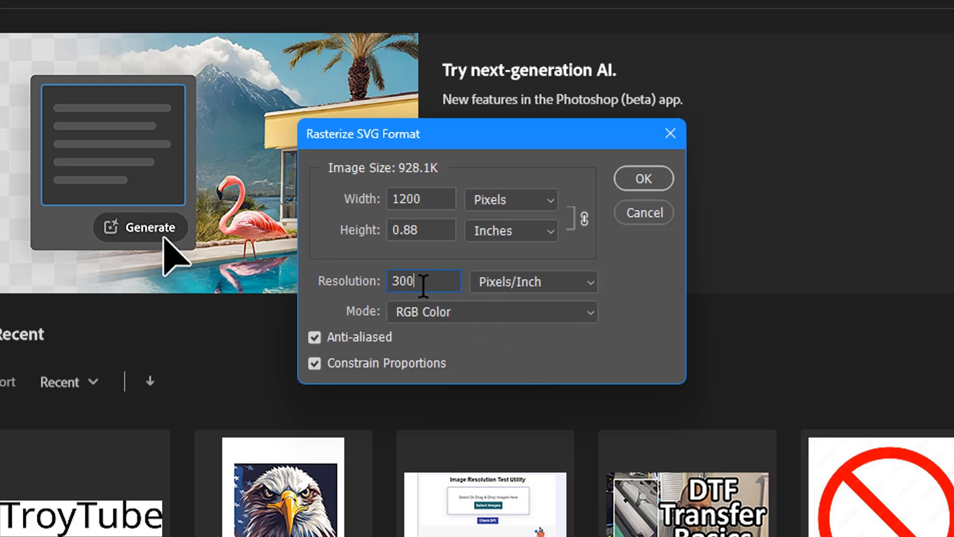
{"action": "left_click", "coordinate": [314, 337]}
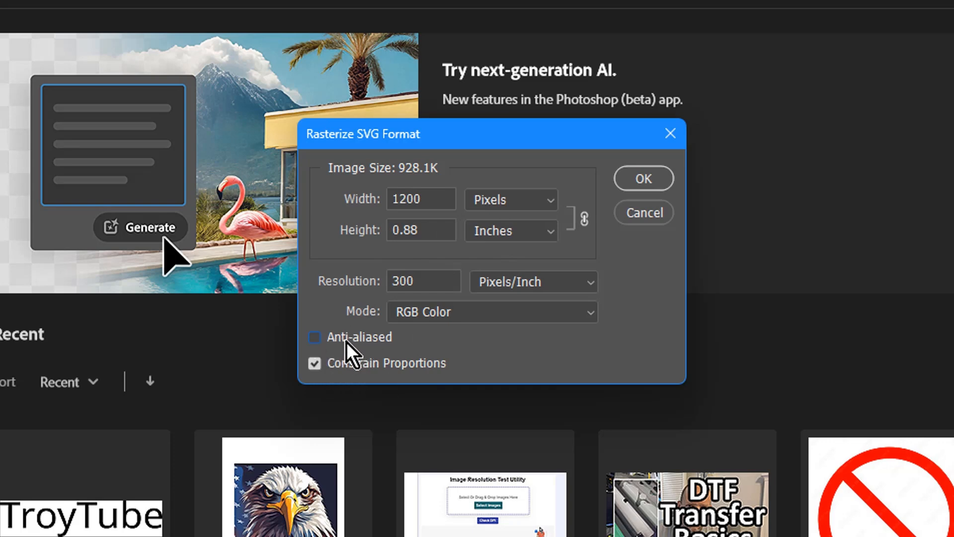
{"action": "left_click", "coordinate": [655, 181]}
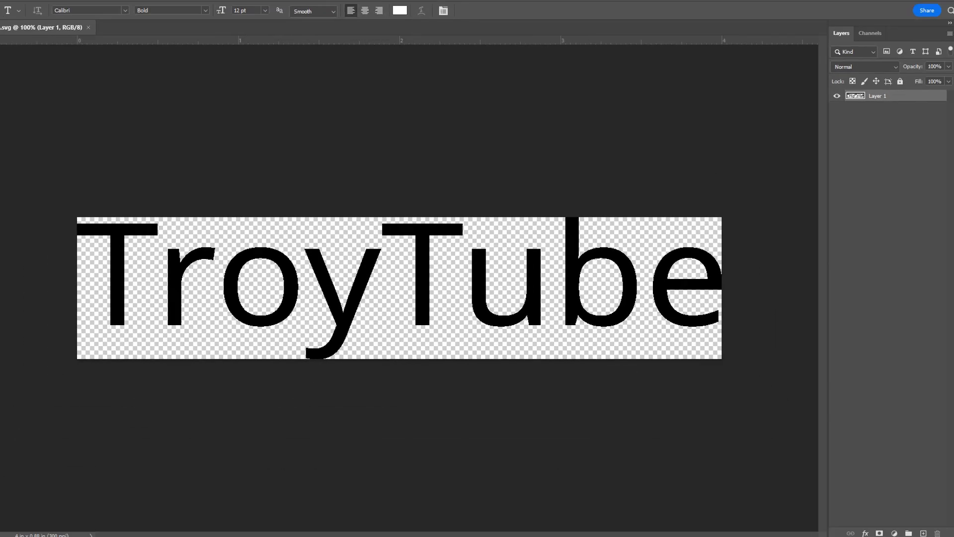
Examine the edge pixels of the letter o up close, and close the document without saving it
{"action": "left_click", "coordinate": [8, 316]}
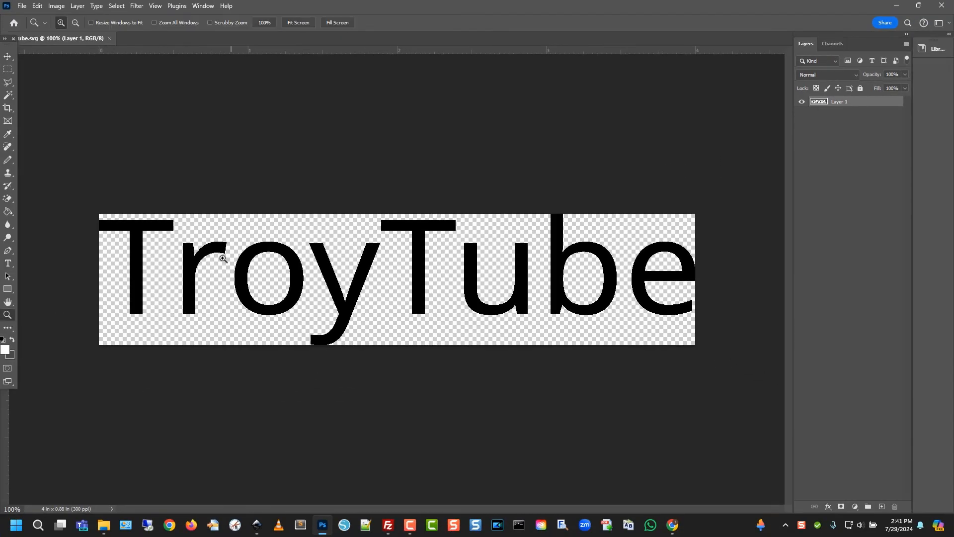
{"action": "mouse_move", "coordinate": [252, 239]}
{"action": "left_mouse_down"}
{"action": "mouse_move", "coordinate": [269, 249]}
{"action": "mouse_move", "coordinate": [260, 243]}
{"action": "left_mouse_up"}
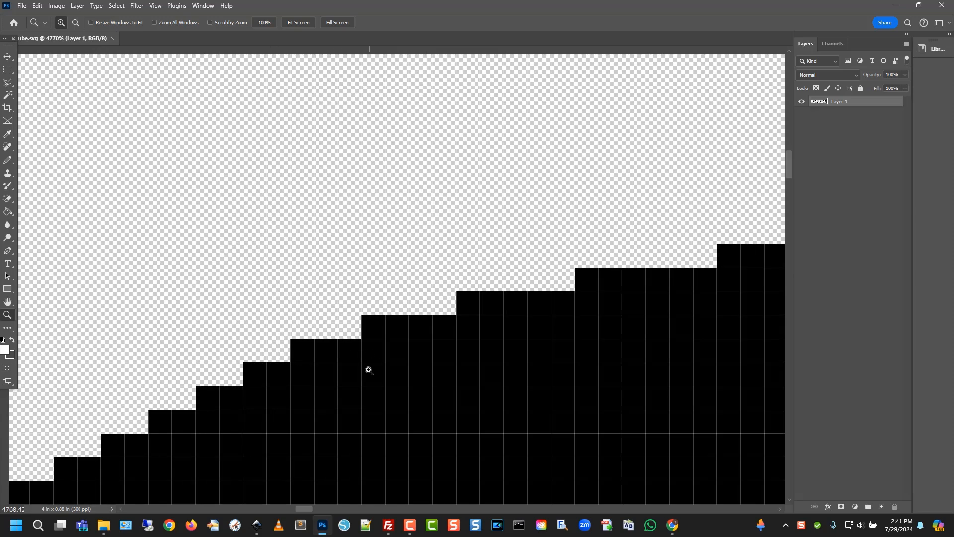
{"action": "scroll", "coordinate": [367, 348], "scroll_direction": "down", "scroll_amount": 3}
{"action": "scroll", "coordinate": [368, 359], "scroll_direction": "down", "scroll_amount": 2}
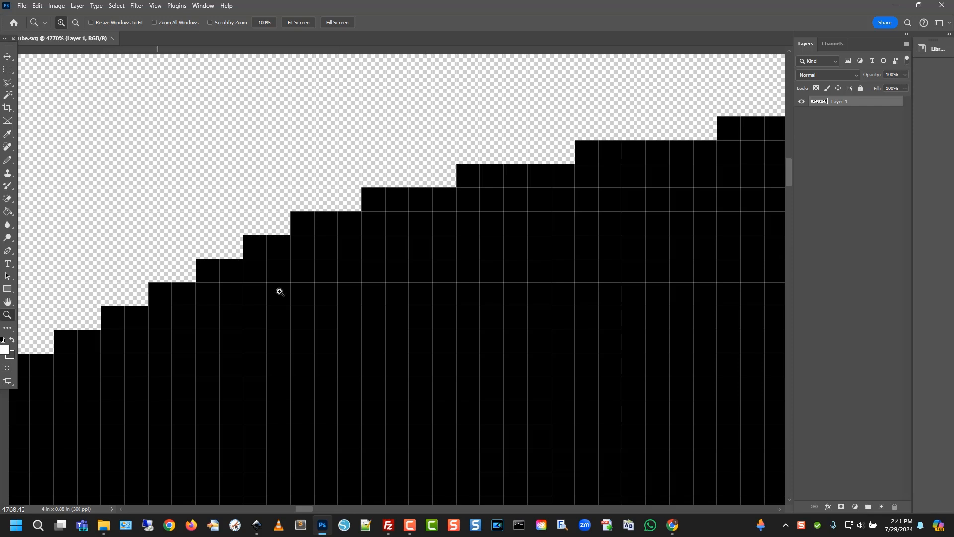
{"action": "left_click", "coordinate": [113, 39]}
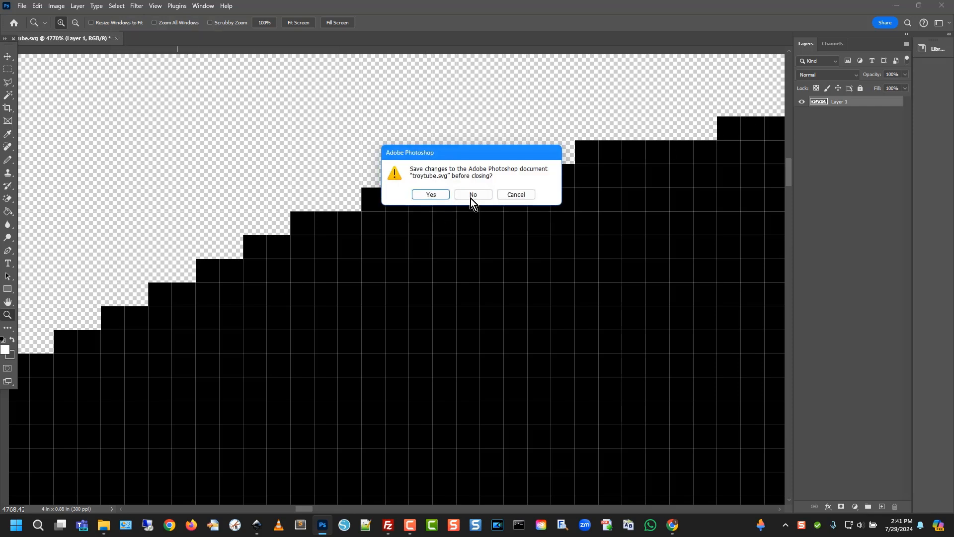
{"action": "left_click", "coordinate": [470, 199]}
Open troytube.svg in Photoshop again and rasterize it with anti-aliasing at its default size and 300 pixels per inch
{"action": "left_click", "coordinate": [103, 525]}
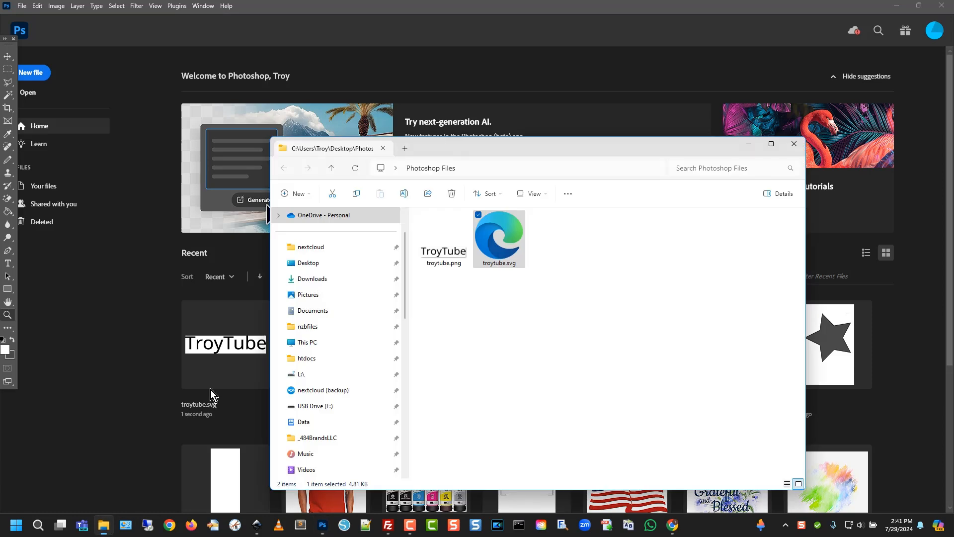
{"action": "left_click_drag", "start_coordinate": [494, 254], "coordinate": [386, 87]}
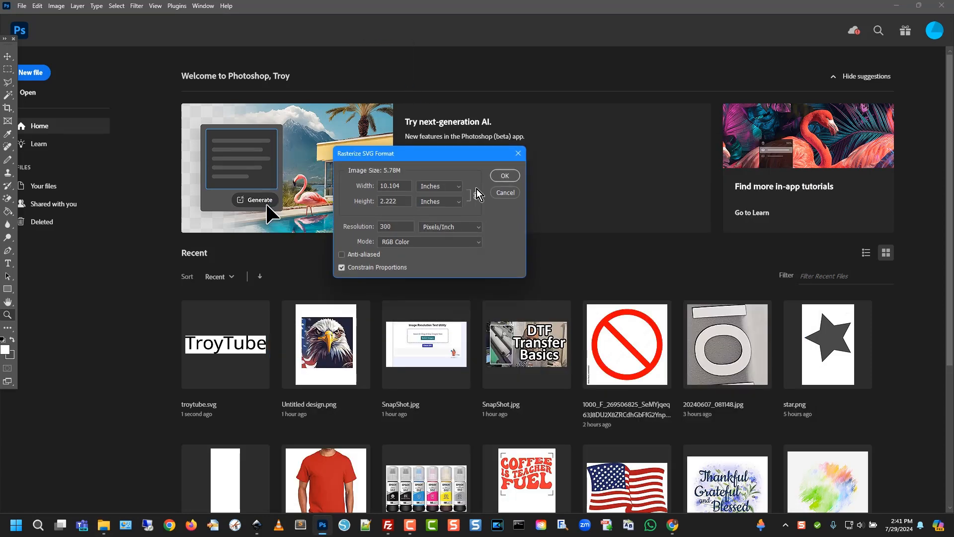
{"action": "left_click", "coordinate": [505, 175]}
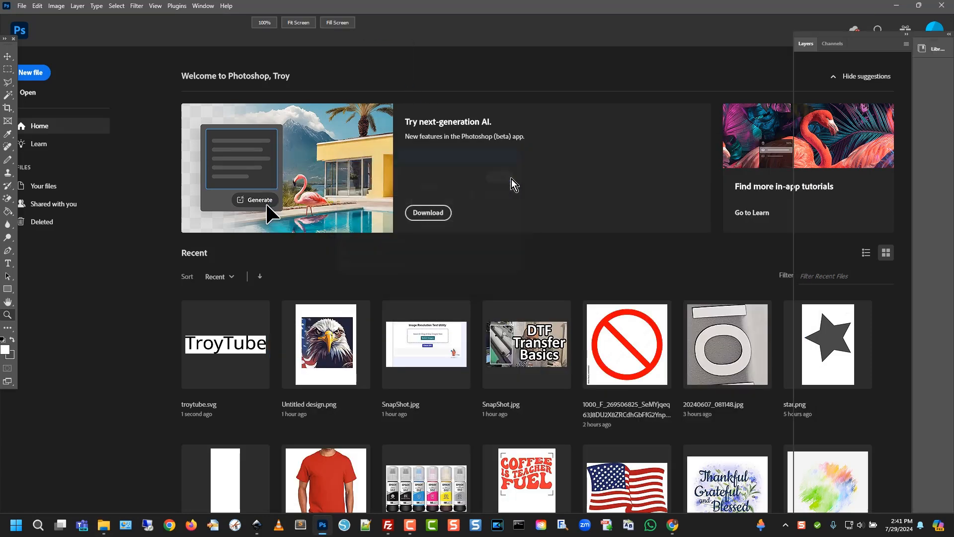
Examine the smoothed edge pixels around the letter o of the rasterized SVG at several magnifications
{"action": "left_click_drag", "start_coordinate": [223, 230], "coordinate": [233, 236]}
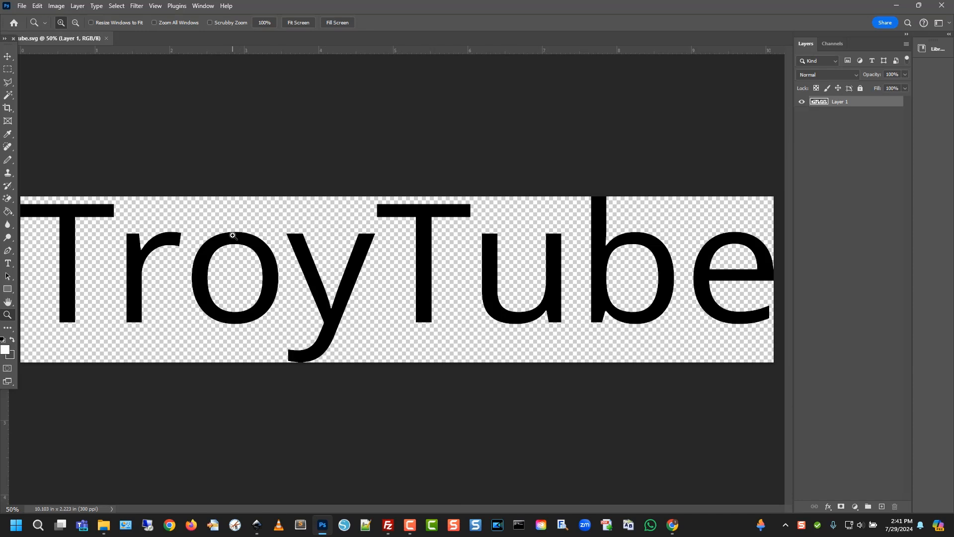
{"action": "left_click", "coordinate": [331, 306], "text": "alt"}
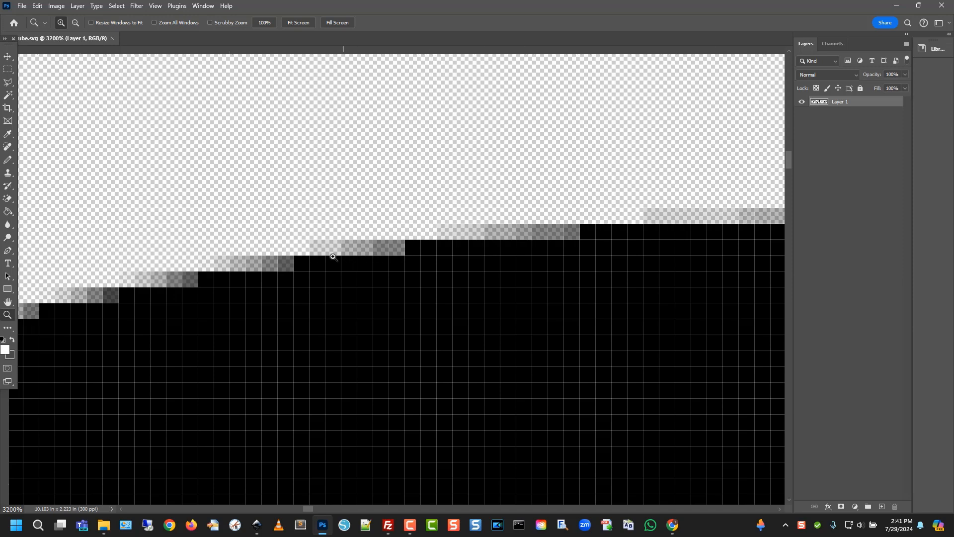
{"action": "key", "text": "ctrl+minus"}
{"action": "key", "text": "ctrl+minus"}
{"action": "key", "text": "ctrl+minus"}
{"action": "key", "text": "ctrl+minus"}
{"action": "key", "text": "ctrl+minus"}
{"action": "left_click", "coordinate": [144, 375]}
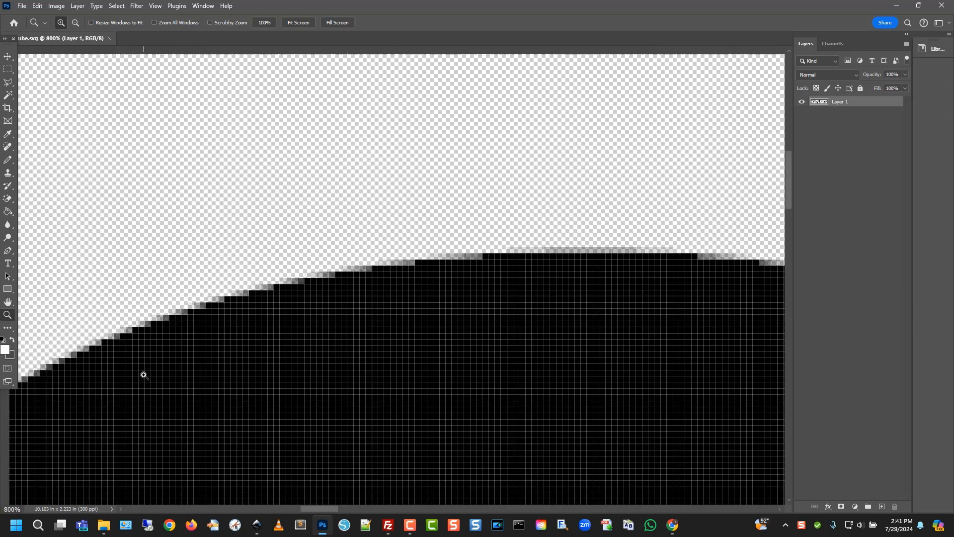
{"action": "left_click", "coordinate": [144, 374]}
{"action": "key", "text": "ctrl+minus"}
{"action": "key", "text": "ctrl+minus"}
{"action": "key", "text": "ctrl+minus"}
{"action": "key", "text": "ctrl+minus"}
{"action": "key", "text": "ctrl+minus"}
{"action": "key", "text": "ctrl+minus"}
{"action": "key", "text": "ctrl+minus"}
{"action": "key", "text": "ctrl+minus"}
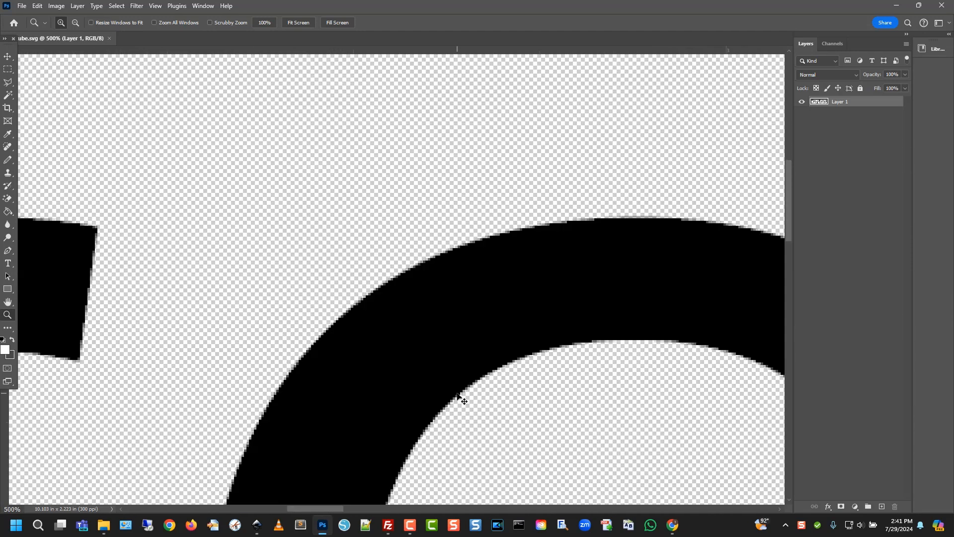
{"action": "key", "text": "ctrl+minus"}
{"action": "key", "text": "ctrl+minus"}
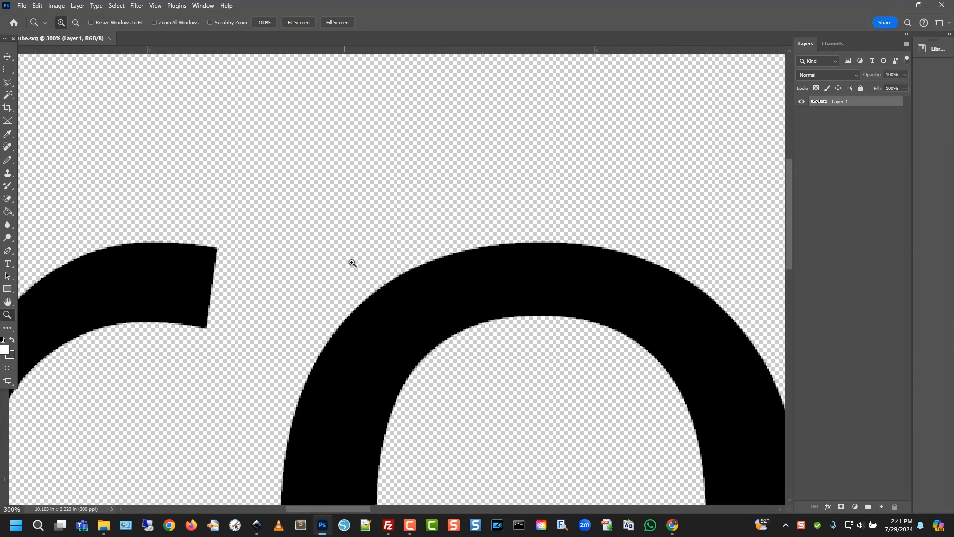
{"action": "left_click_drag", "start_coordinate": [422, 277], "coordinate": [456, 260]}
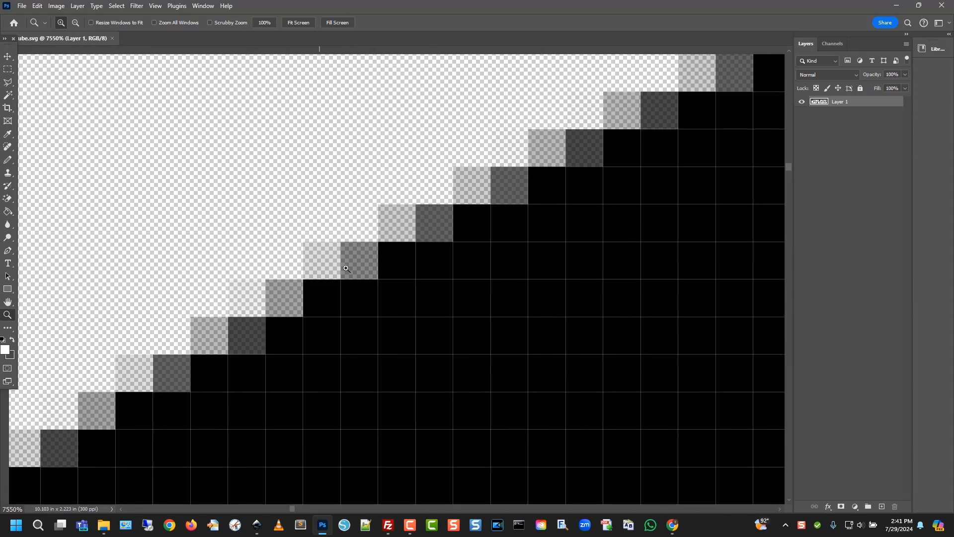
{"action": "key", "text": "ctrl+minus"}
{"action": "key", "text": "ctrl+minus"}
{"action": "scroll", "coordinate": [391, 250], "scroll_direction": "down", "scroll_amount": 7}
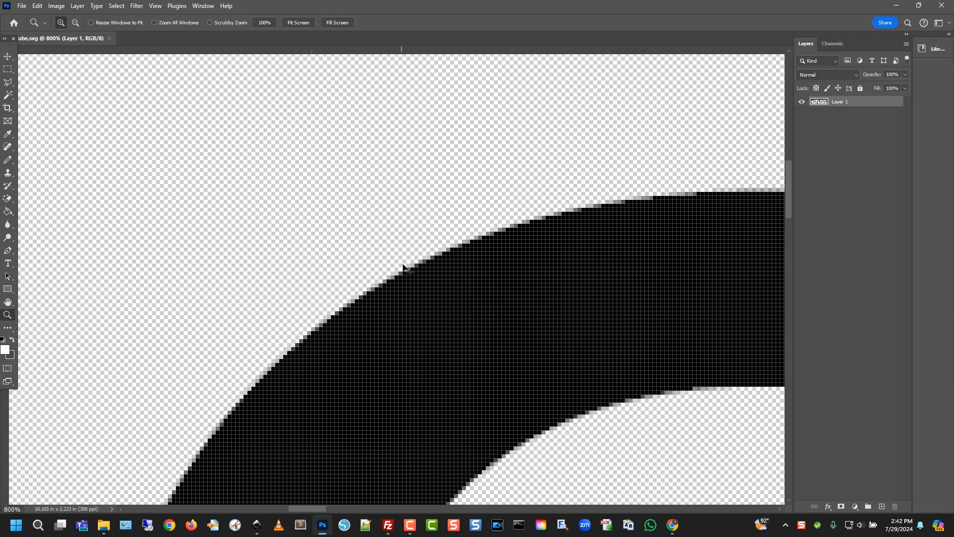
{"action": "scroll", "coordinate": [408, 289], "scroll_direction": "down", "scroll_amount": 4}
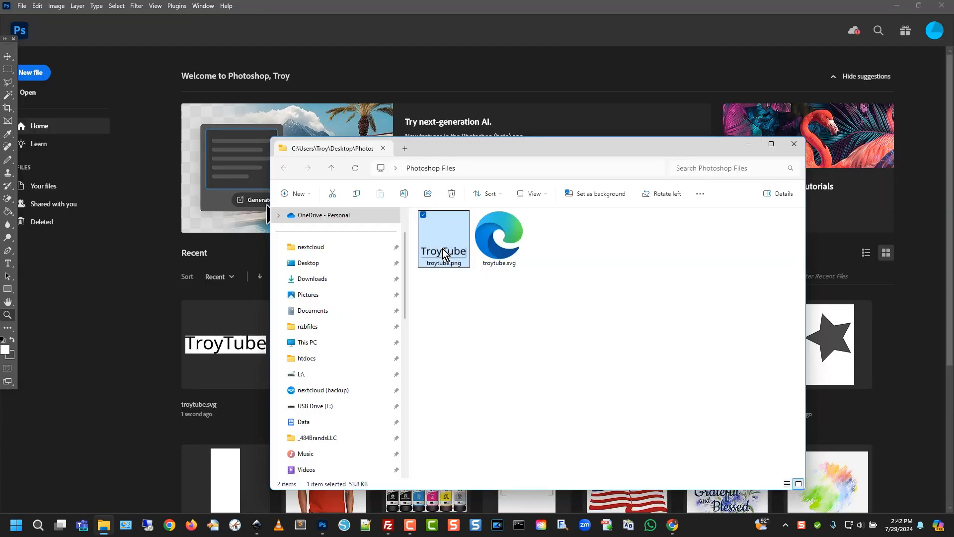
Open troytube.png in Photoshop and examine the edge pixels along the curve of the letter o
{"action": "left_click_drag", "start_coordinate": [442, 249], "coordinate": [273, 77]}
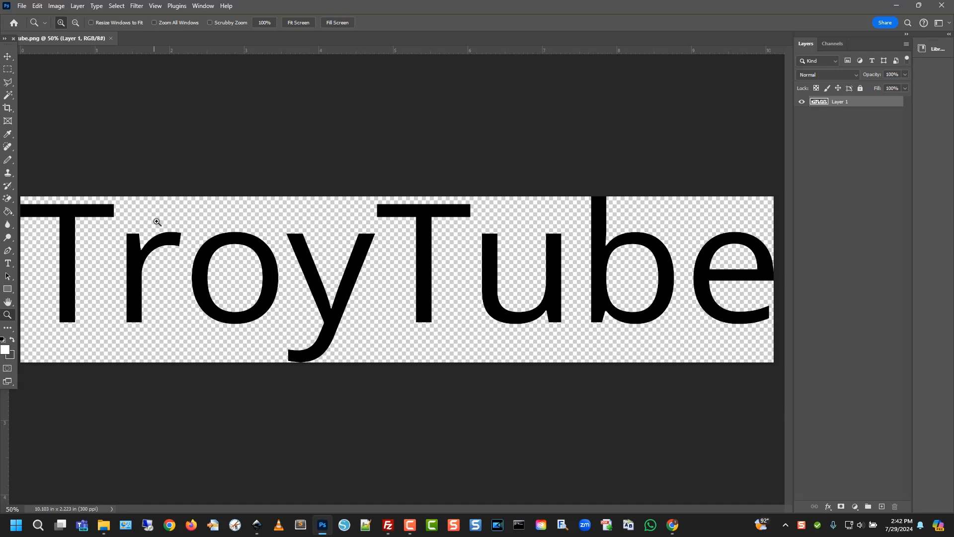
{"action": "left_click_drag", "start_coordinate": [209, 231], "coordinate": [225, 242]}
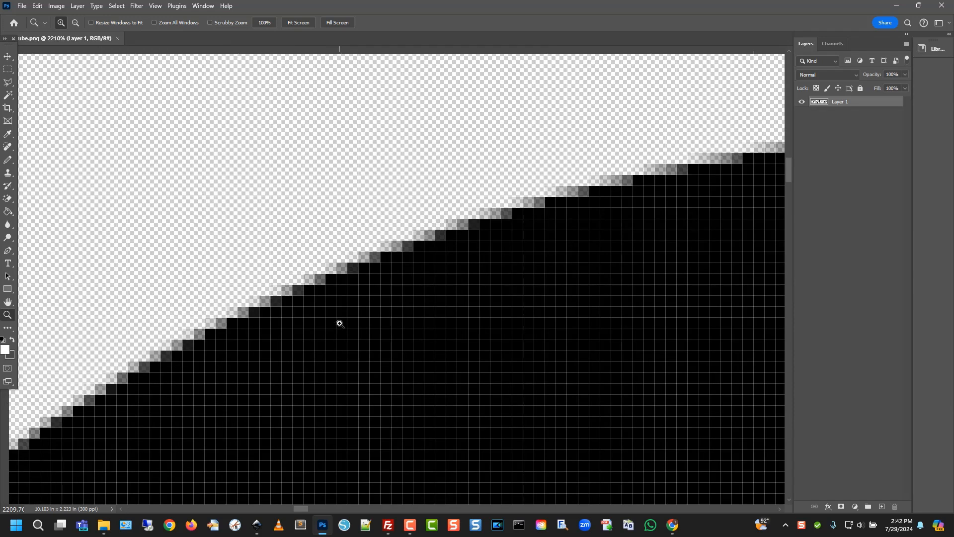
{"action": "left_click", "coordinate": [344, 323], "text": "alt"}
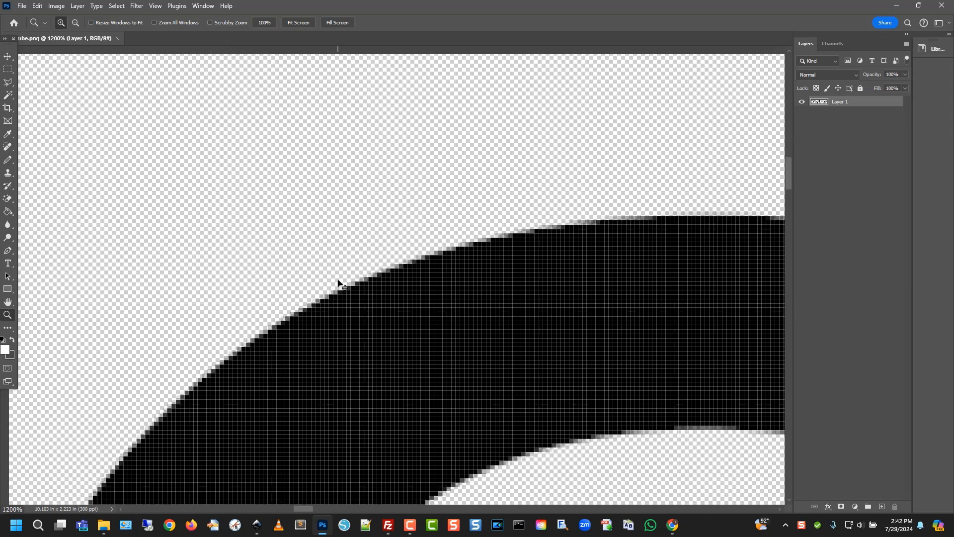
{"action": "left_click_drag", "start_coordinate": [338, 282], "coordinate": [350, 283]}
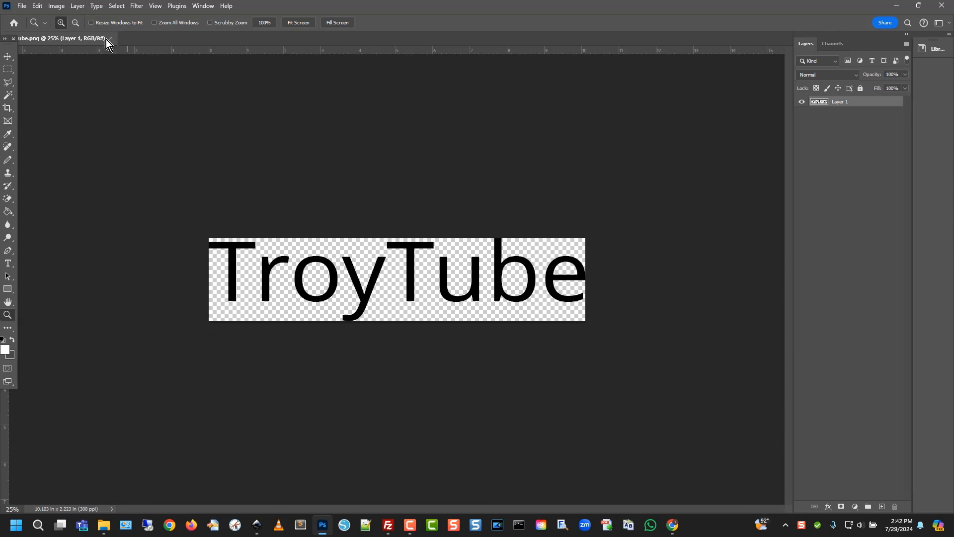
Extend the canvas with the Crop tool to a square about 19 inches wide, and move the TroyTube text to its centre
{"action": "left_click", "coordinate": [7, 109]}
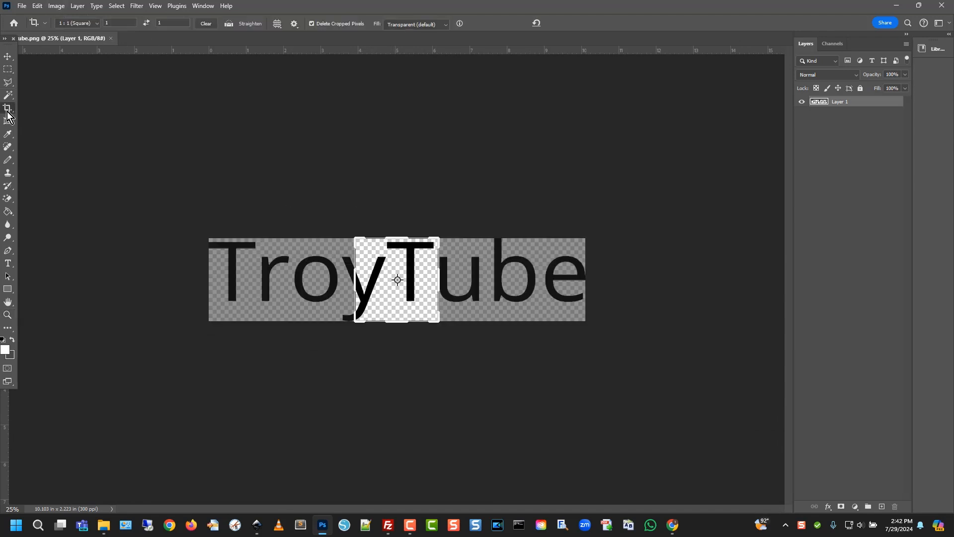
{"action": "left_click_drag", "start_coordinate": [412, 247], "coordinate": [609, 155]}
{"action": "left_click_drag", "start_coordinate": [393, 364], "coordinate": [472, 289]}
{"action": "left_click_drag", "start_coordinate": [568, 447], "coordinate": [750, 502]}
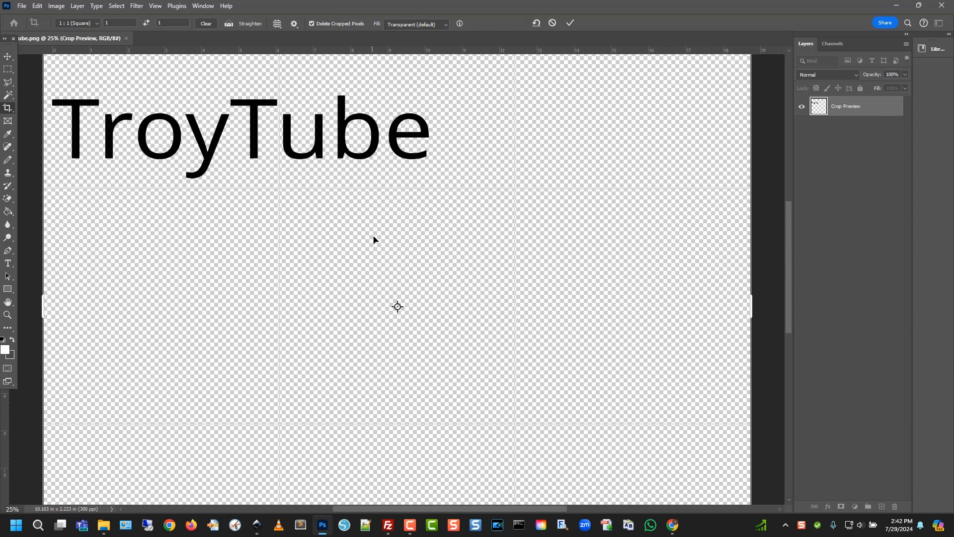
{"action": "key", "text": "ctrl+minus"}
{"action": "key", "text": "ctrl+minus"}
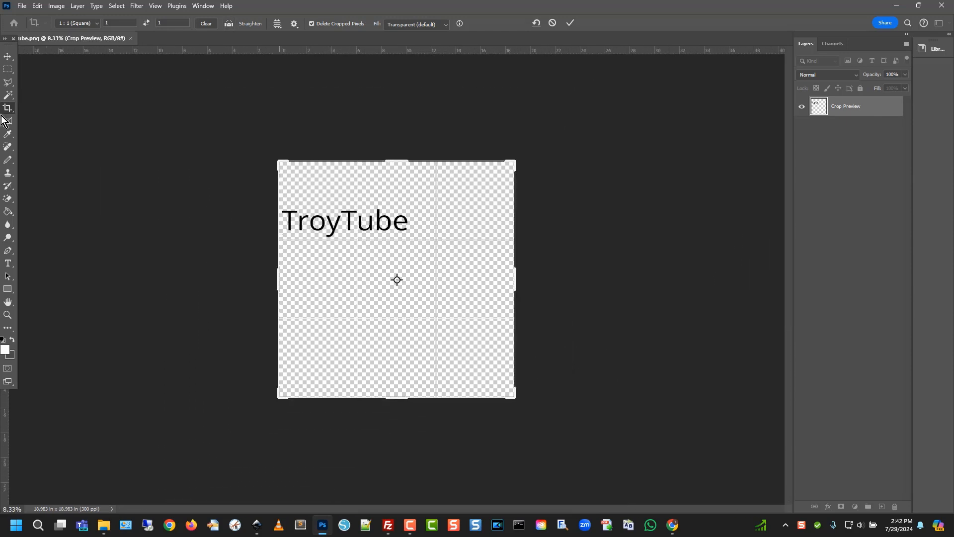
{"action": "key", "text": "Return"}
{"action": "left_click", "coordinate": [8, 56]}
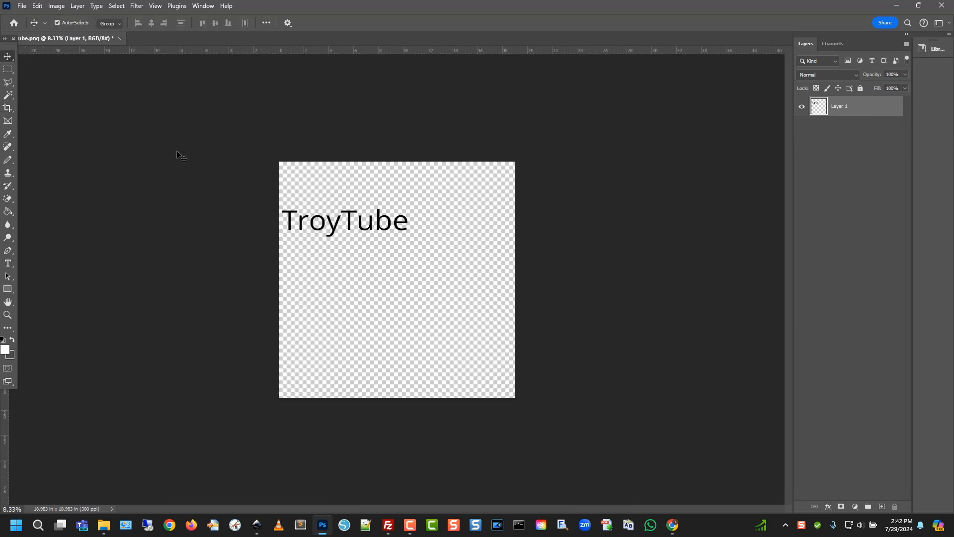
{"action": "left_click_drag", "start_coordinate": [354, 227], "coordinate": [409, 277]}
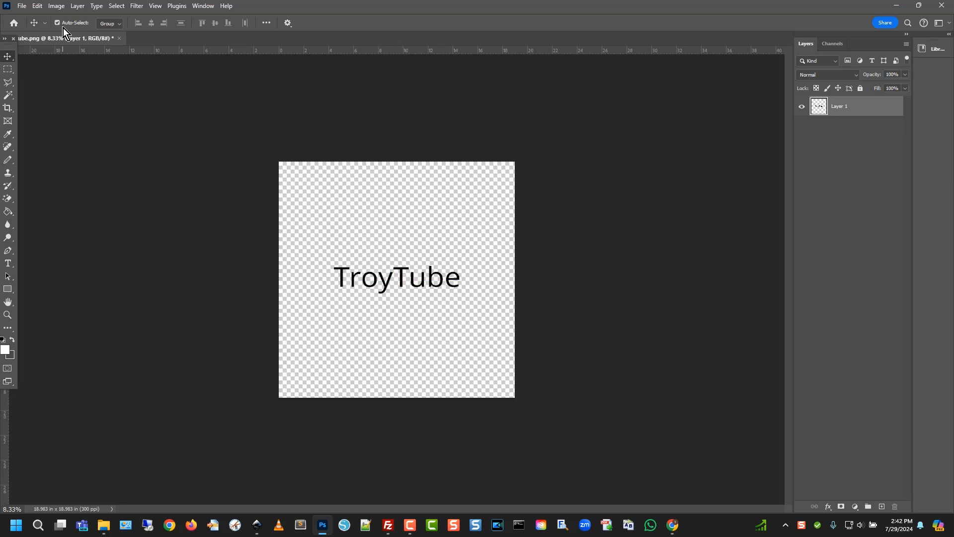
Scale the TroyTube text layer proportionally to about 441% and centre it vertically on the canvas
{"action": "left_click", "coordinate": [38, 6]}
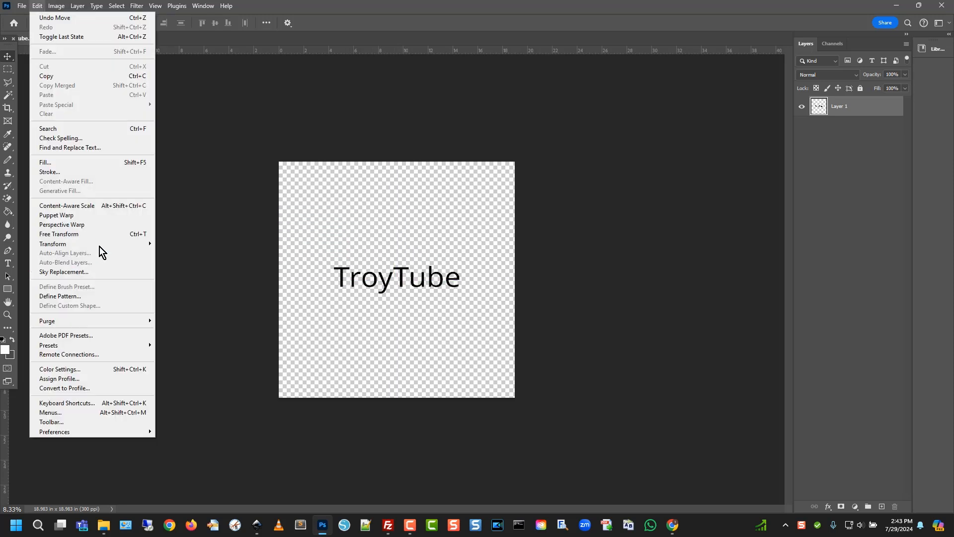
{"action": "mouse_move", "coordinate": [136, 243]}
{"action": "left_click", "coordinate": [194, 261]}
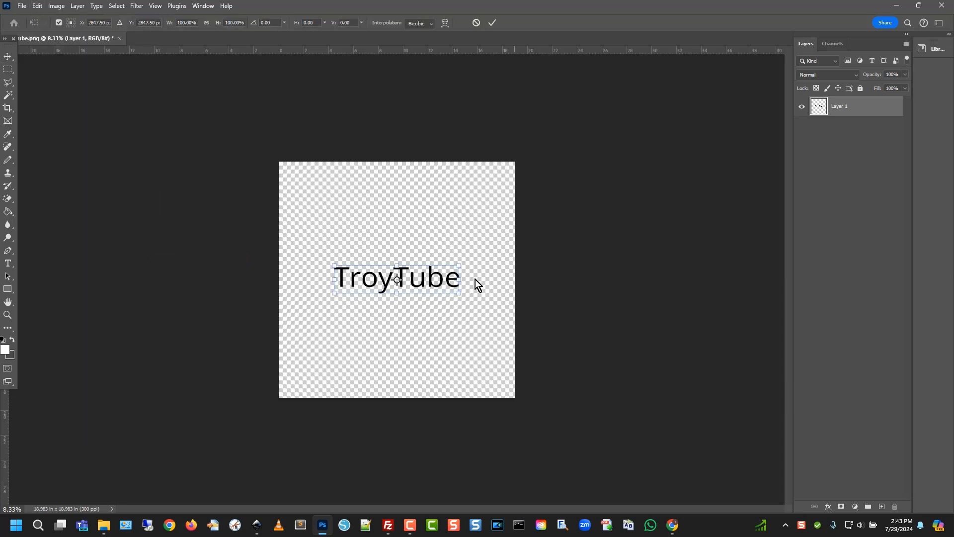
{"action": "left_click_drag", "start_coordinate": [459, 263], "coordinate": [874, 32]}
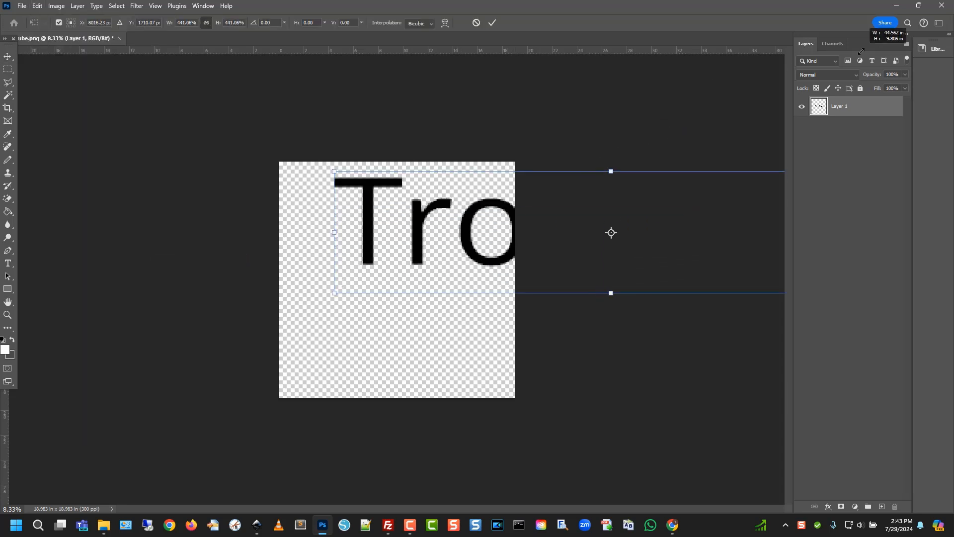
{"action": "left_click_drag", "start_coordinate": [425, 243], "coordinate": [423, 291]}
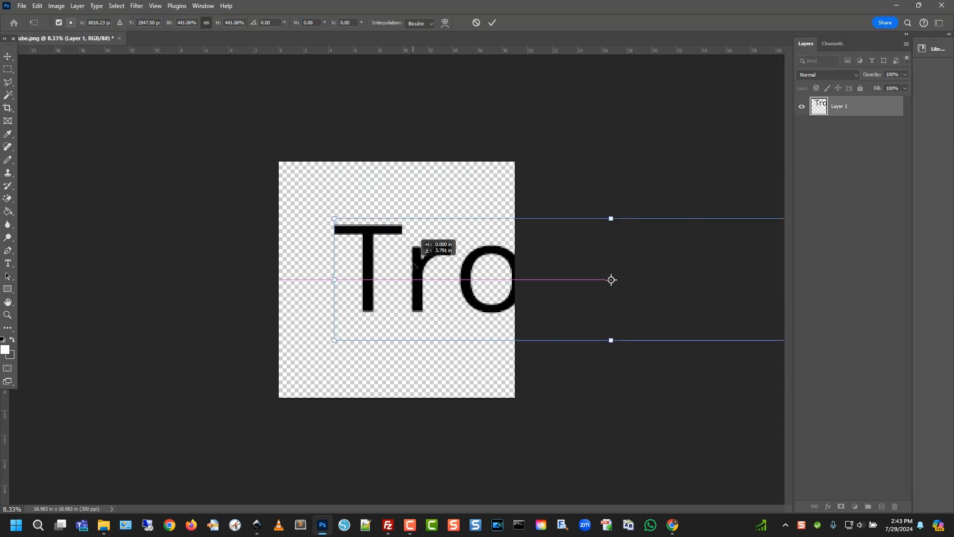
{"action": "key", "text": "Return"}
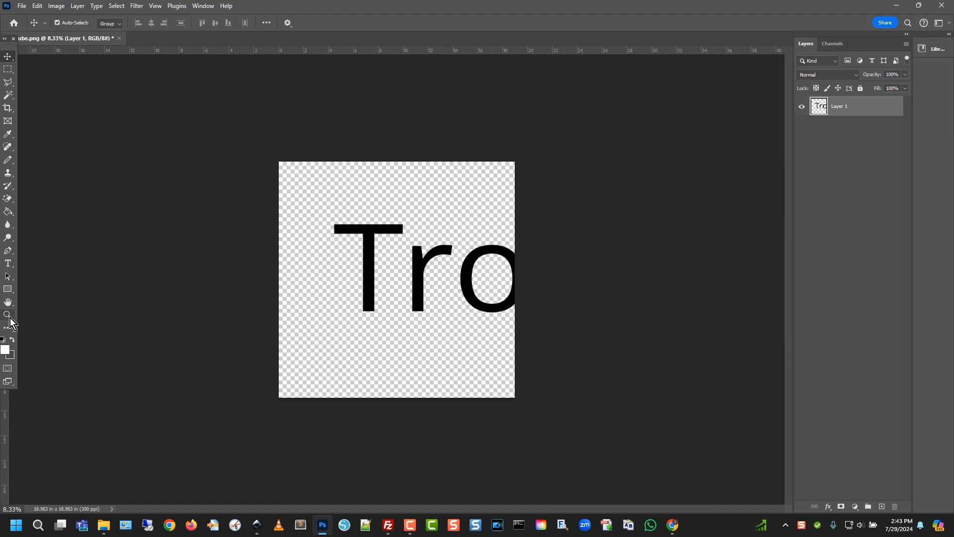
Examine the edge pixels along the upper curve of the enlarged letter r at several magnifications
{"action": "left_click", "coordinate": [8, 315]}
{"action": "left_click_drag", "start_coordinate": [437, 240], "coordinate": [446, 246]}
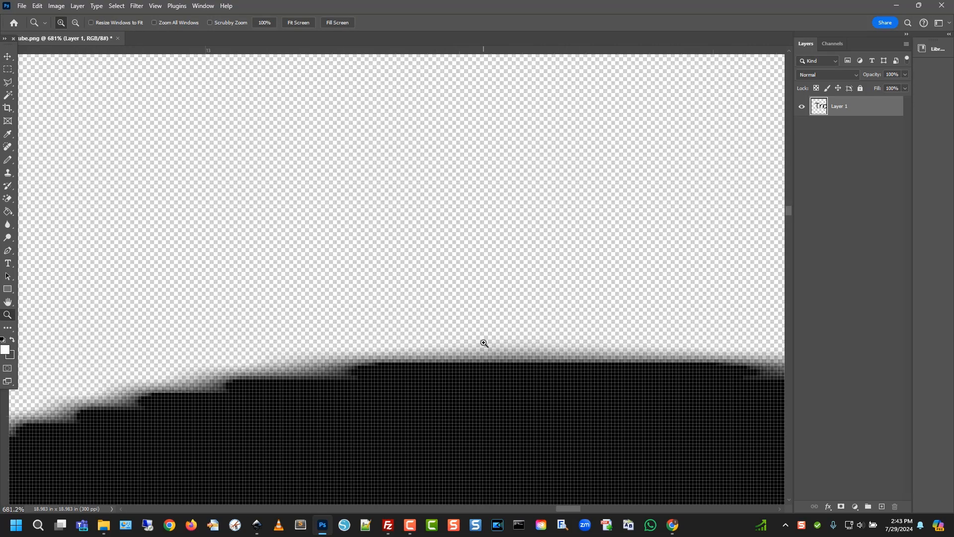
{"action": "left_click_drag", "start_coordinate": [273, 372], "coordinate": [347, 420]}
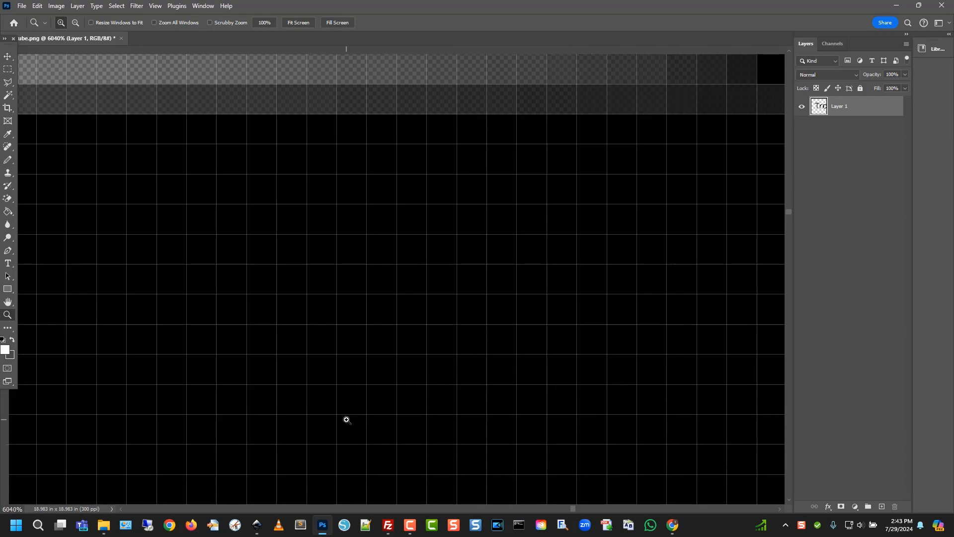
{"action": "key", "text": "ctrl+minus"}
{"action": "key", "text": "ctrl+minus"}
{"action": "scroll", "coordinate": [486, 281], "scroll_direction": "up", "scroll_amount": 1}
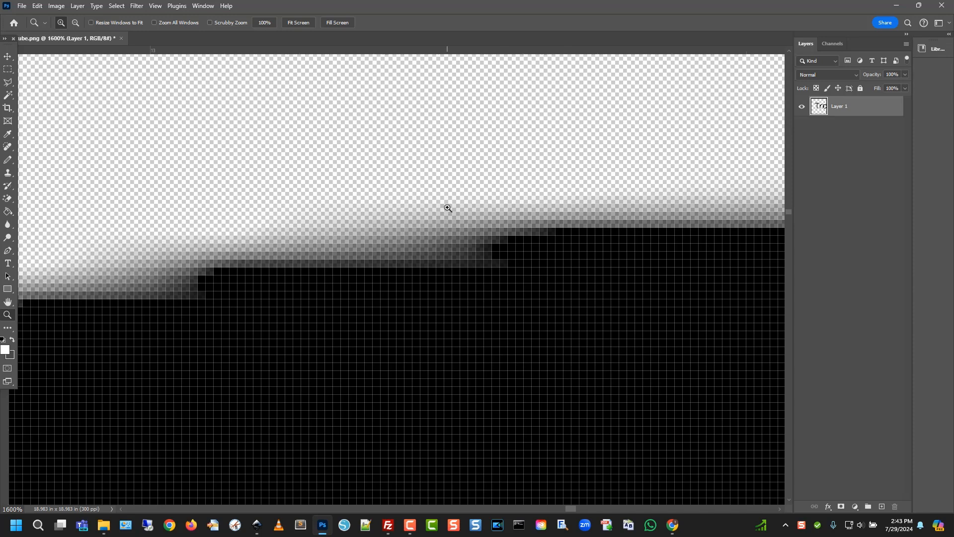
{"action": "key", "text": "ctrl+minus"}
{"action": "key", "text": "ctrl+minus"}
{"action": "key", "text": "ctrl+minus"}
{"action": "key", "text": "ctrl+minus"}
{"action": "key", "text": "ctrl+minus"}
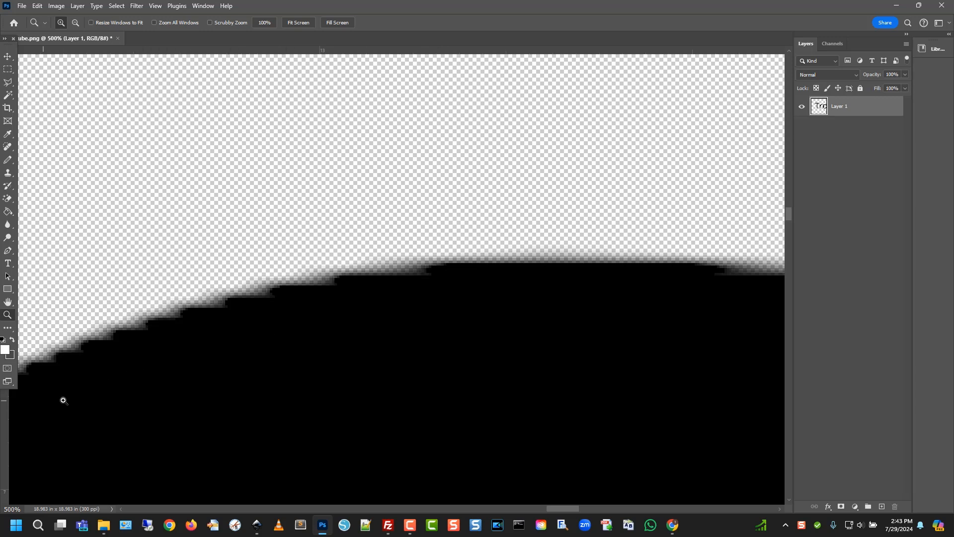
View the enlarged text as a whole and examine the pixels along the upper edge of the letter T's crossbar
{"action": "key", "text": "ctrl+minus"}
{"action": "key", "text": "ctrl+minus"}
{"action": "key", "text": "ctrl+minus"}
{"action": "key", "text": "ctrl+minus"}
{"action": "key", "text": "ctrl+minus"}
{"action": "key", "text": "ctrl+minus"}
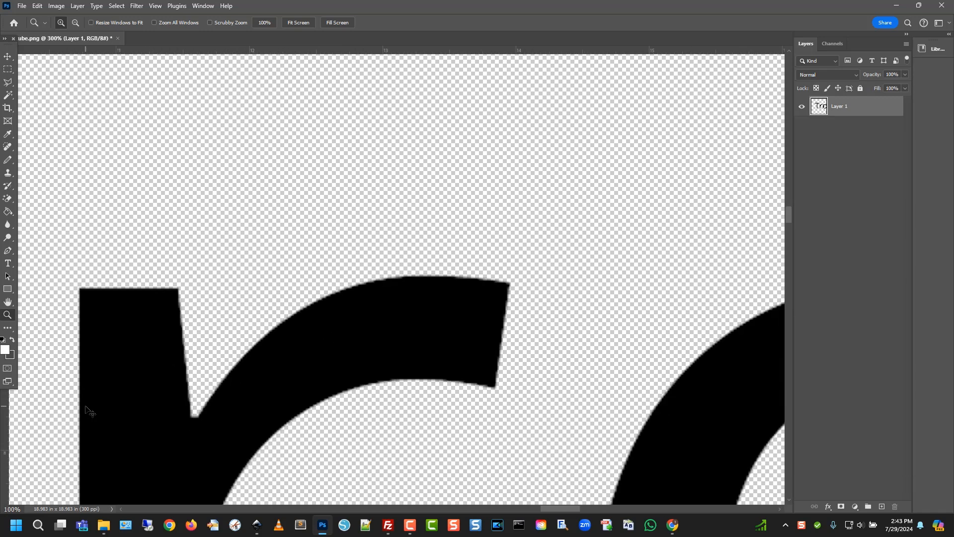
{"action": "key", "text": "ctrl+minus"}
{"action": "key", "text": "ctrl+minus"}
{"action": "key", "text": "ctrl+minus"}
{"action": "key", "text": "ctrl+minus"}
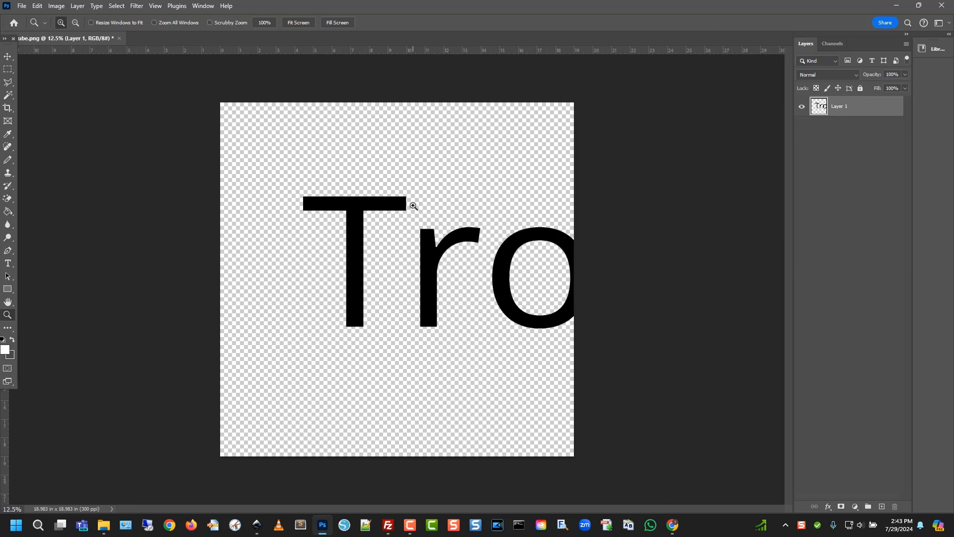
{"action": "left_click_drag", "start_coordinate": [378, 196], "coordinate": [374, 201]}
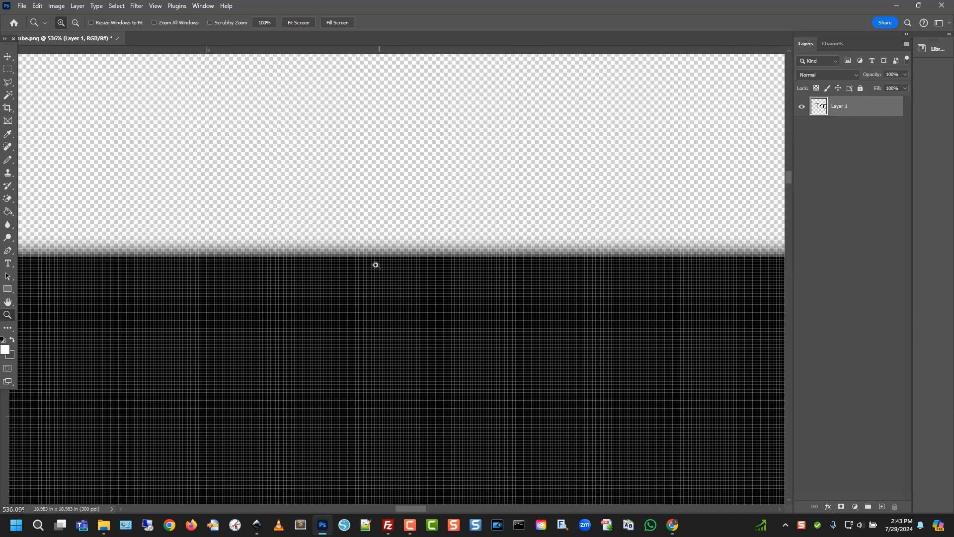
{"action": "left_click_drag", "start_coordinate": [379, 258], "coordinate": [401, 273]}
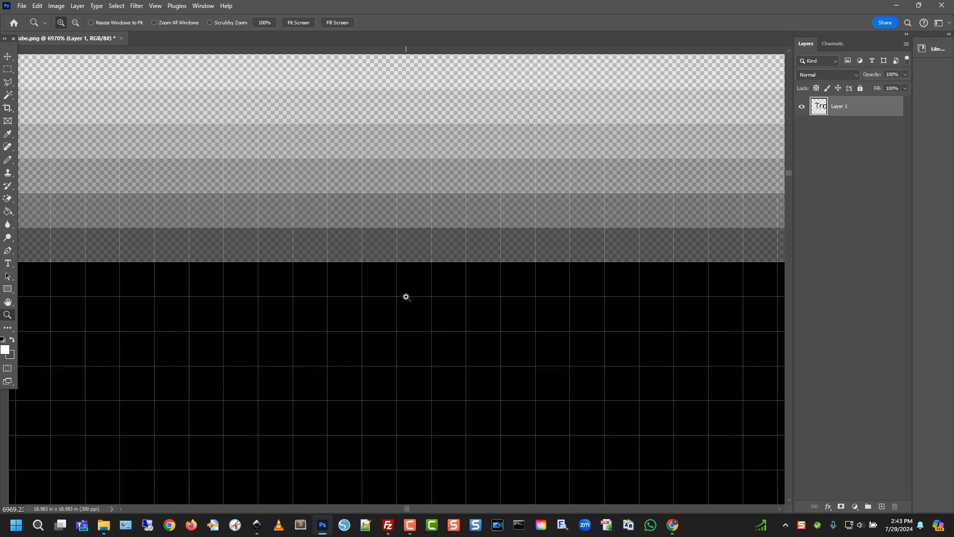
{"action": "scroll", "coordinate": [407, 298], "scroll_direction": "up", "scroll_amount": 5}
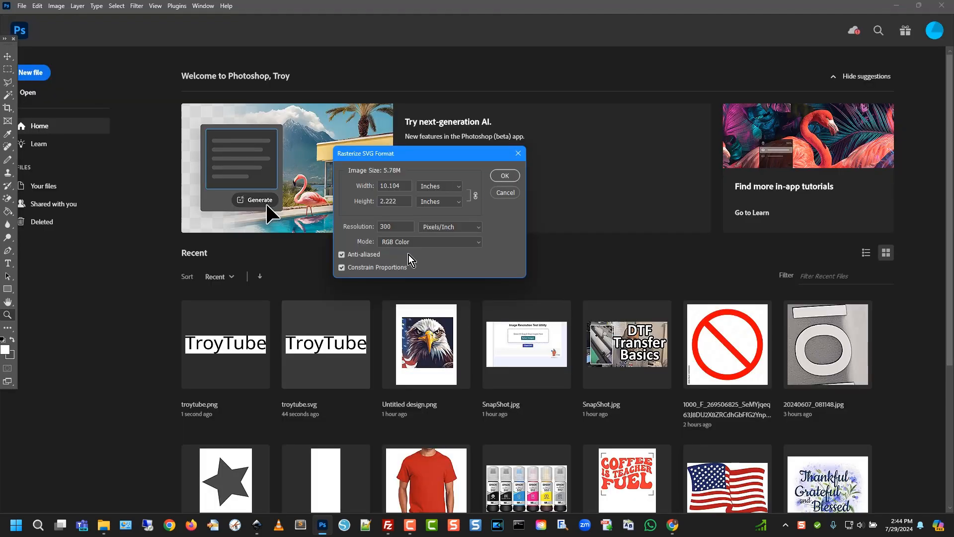
Rasterize troytube.svg without anti-aliasing at its default size and 300 pixels per inch
{"action": "left_click", "coordinate": [376, 253]}
{"action": "left_click", "coordinate": [502, 178]}
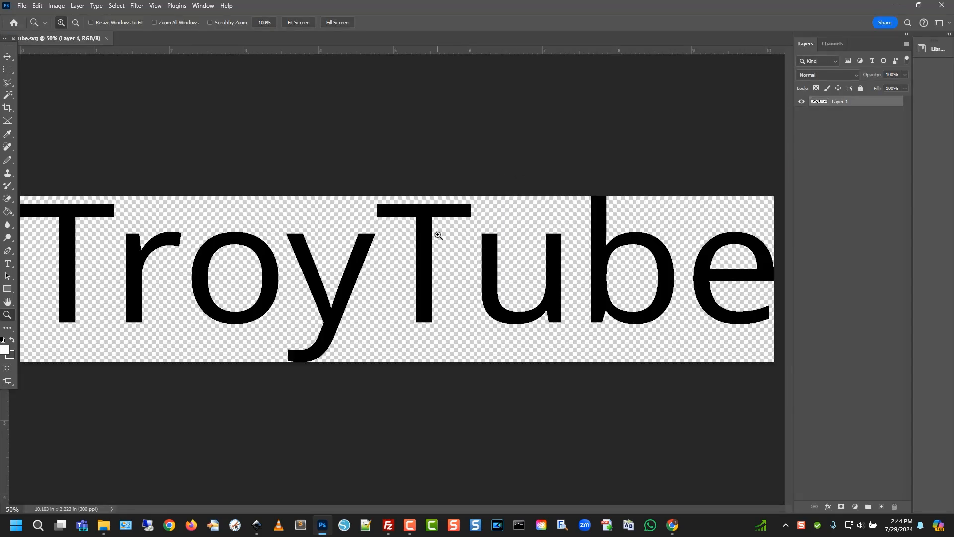
{"action": "left_click", "coordinate": [437, 235], "text": "alt"}
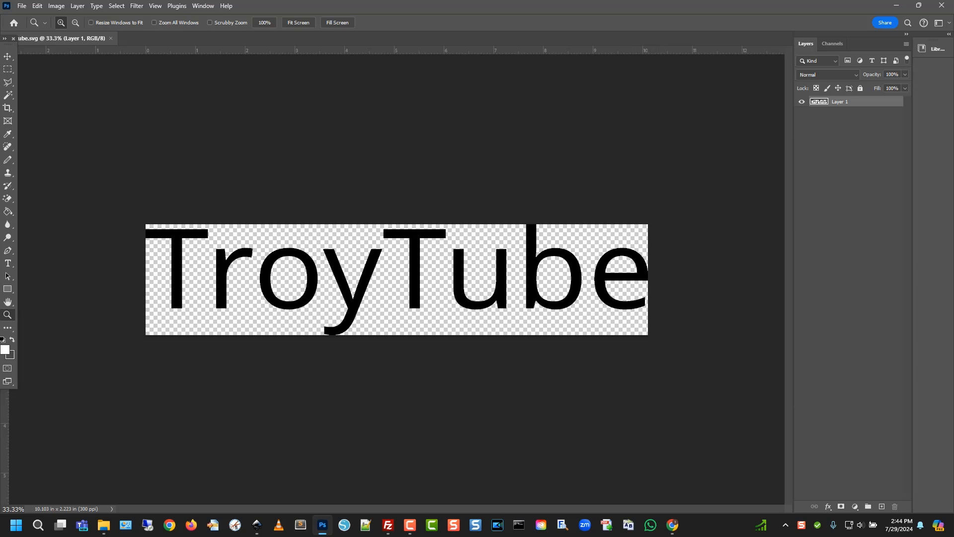
Extend the canvas slightly beyond the text on all four sides with the Crop tool, to about 10.5 × 2.5 inches
{"action": "left_click", "coordinate": [7, 109]}
{"action": "left_click", "coordinate": [97, 23]}
{"action": "left_click", "coordinate": [84, 42]}
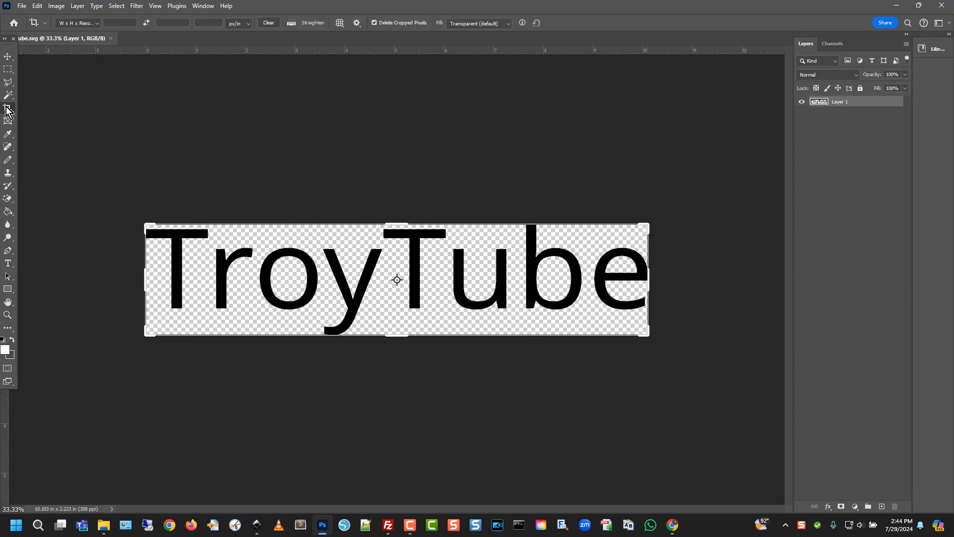
{"action": "left_click_drag", "start_coordinate": [401, 224], "coordinate": [394, 221]}
{"action": "left_click_drag", "start_coordinate": [407, 339], "coordinate": [407, 350]}
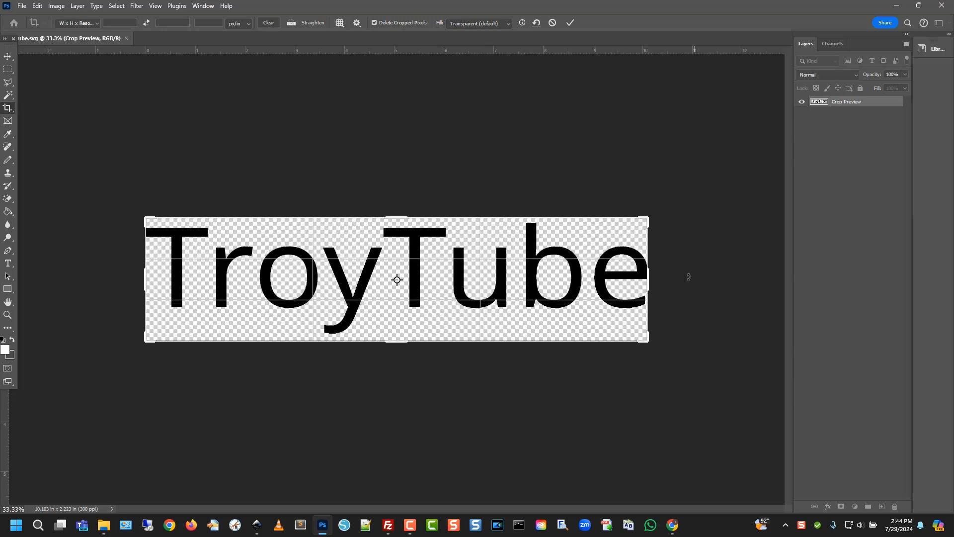
{"action": "left_click_drag", "start_coordinate": [648, 282], "coordinate": [655, 281]}
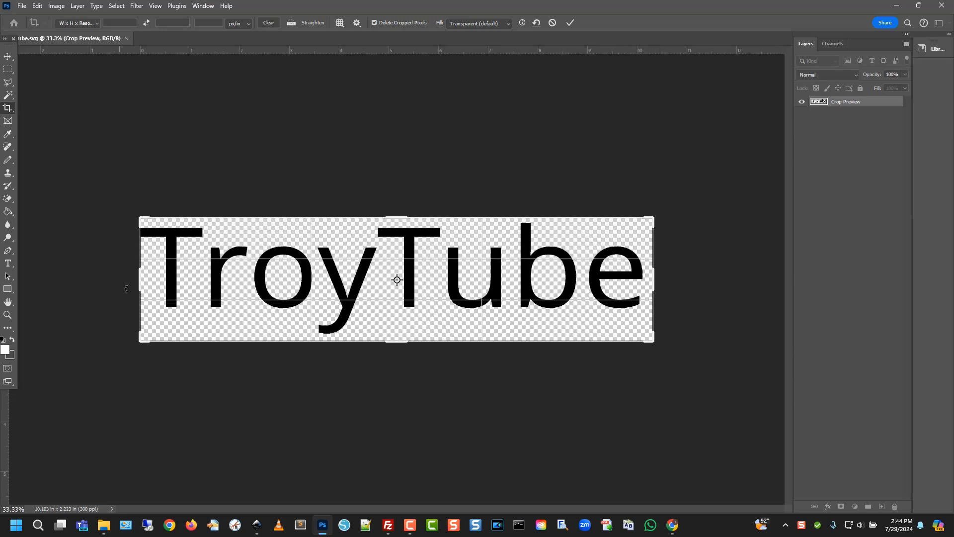
{"action": "left_click_drag", "start_coordinate": [138, 287], "coordinate": [136, 287]}
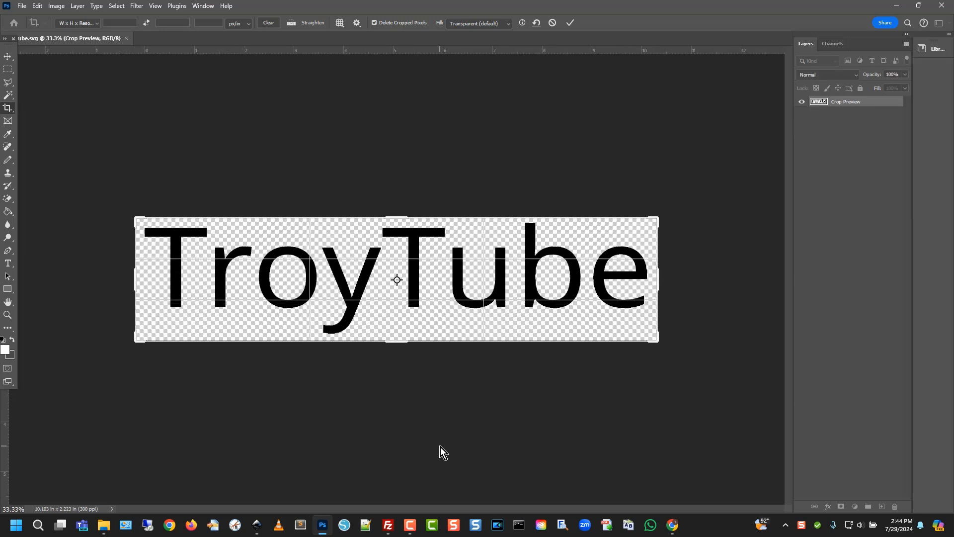
{"action": "key", "text": "Return"}
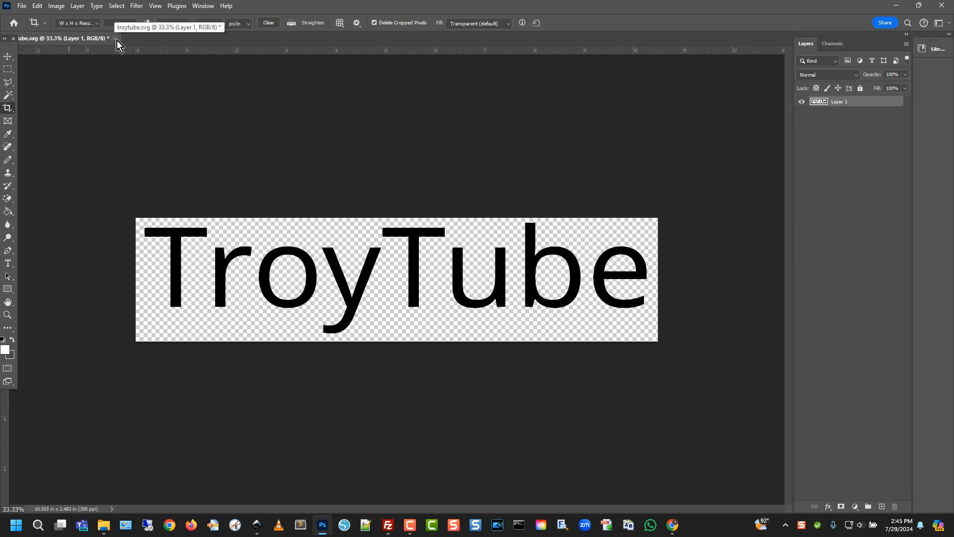
Review the PNG format, transparency and pixel dimensions in the Export As settings, and leave without exporting
{"action": "left_click", "coordinate": [21, 6]}
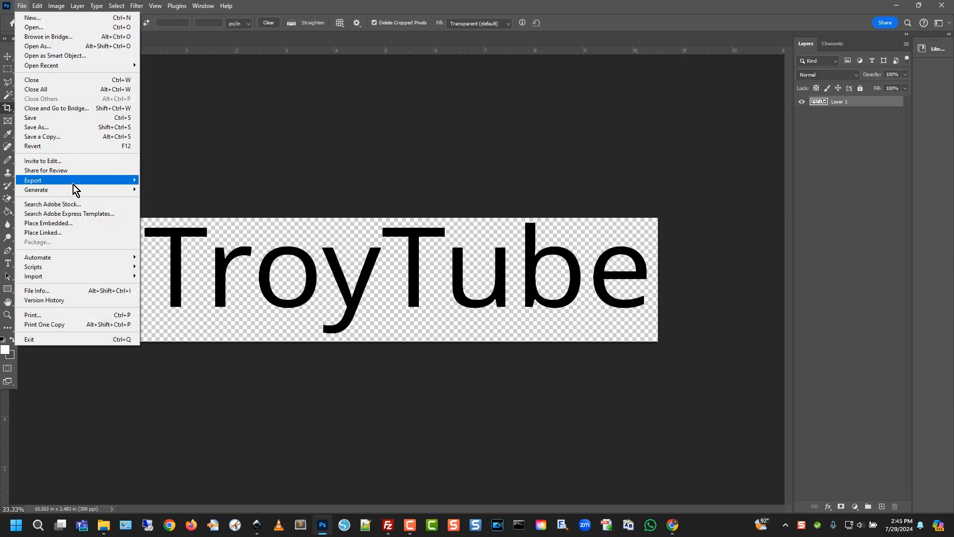
{"action": "mouse_move", "coordinate": [74, 184]}
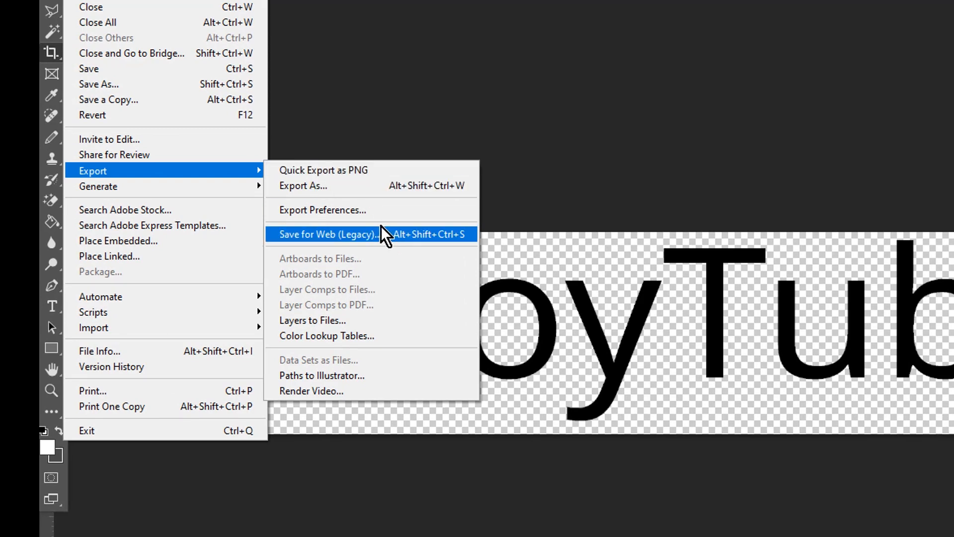
{"action": "left_click", "coordinate": [377, 190]}
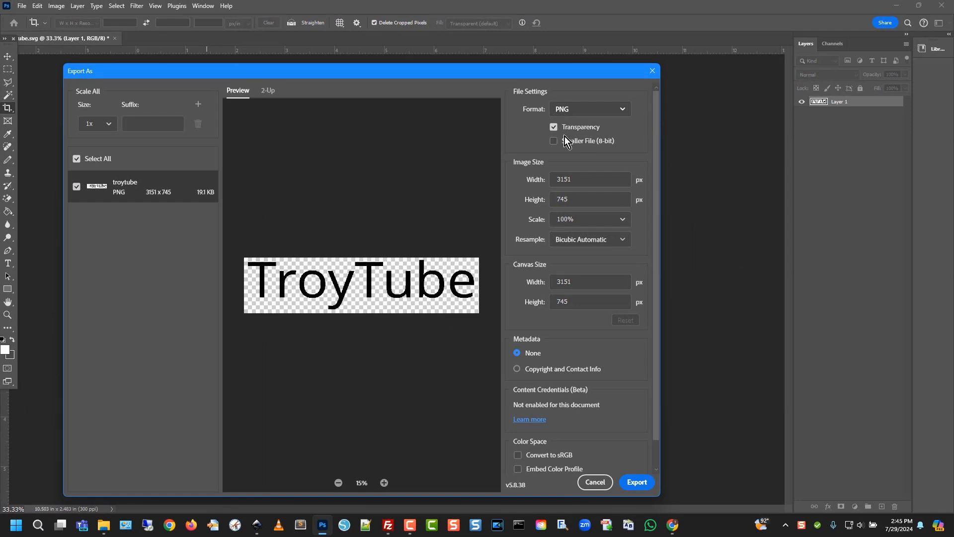
{"action": "left_click", "coordinate": [580, 179]}
{"action": "left_click", "coordinate": [570, 199]}
{"action": "left_click", "coordinate": [596, 482]}
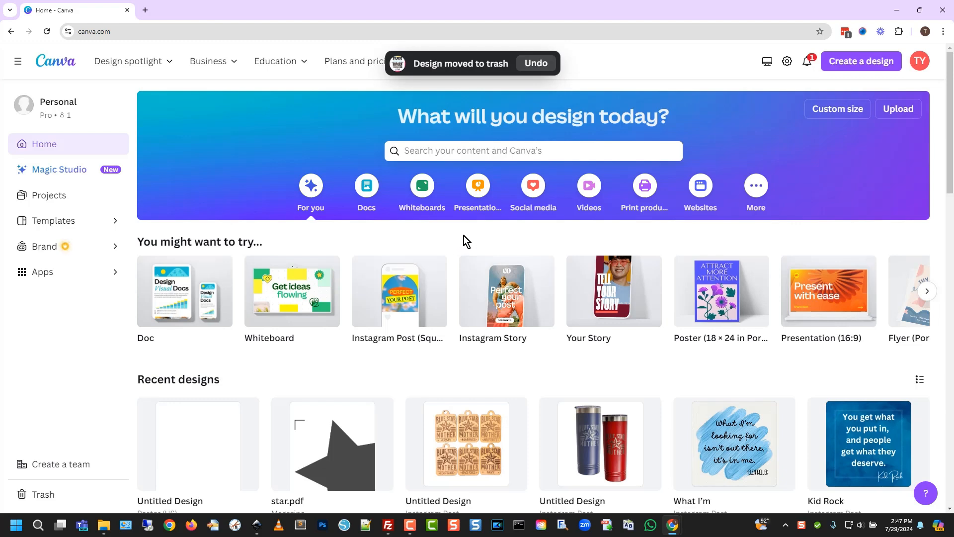
Create a new 18 × 24 in portrait poster design in Canva
{"action": "left_click", "coordinate": [862, 68]}
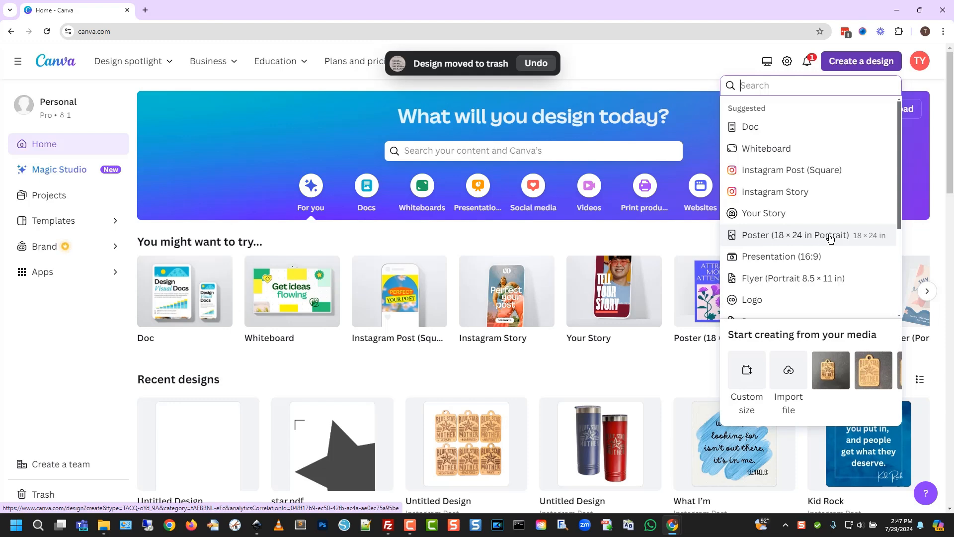
{"action": "scroll", "coordinate": [830, 238], "scroll_direction": "down", "scroll_amount": 1}
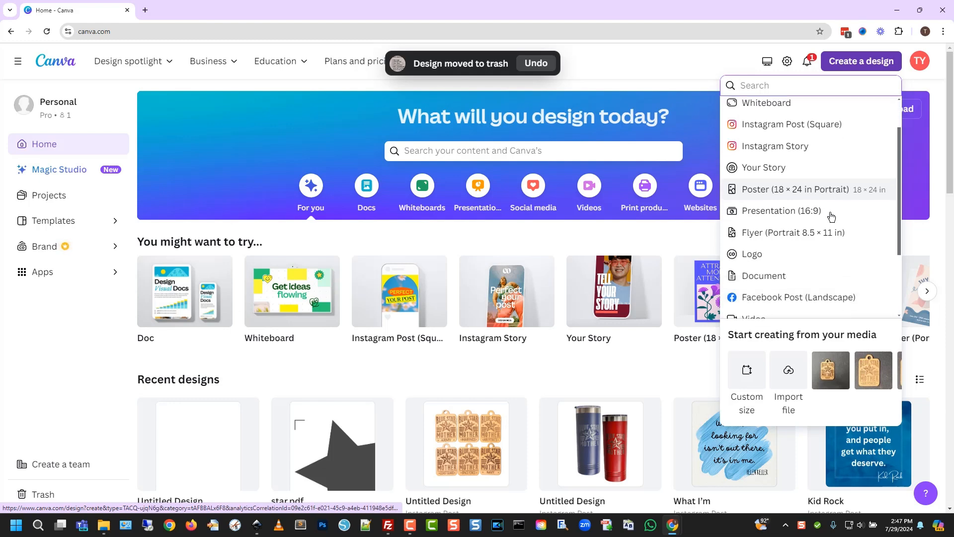
{"action": "left_click", "coordinate": [819, 188]}
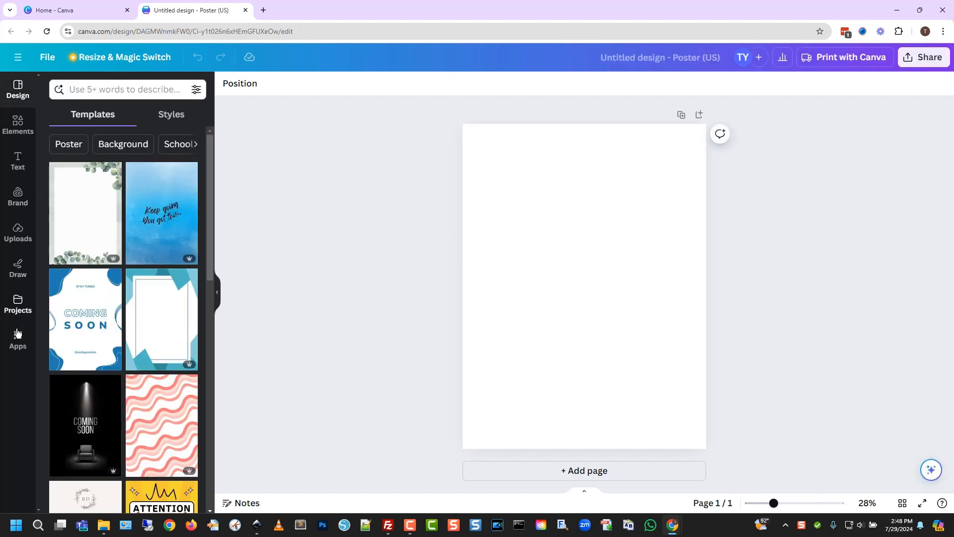
Place the uploaded image of the flying eagle and American flag on the poster, enlarge it to nearly the page width and centre it
{"action": "left_click", "coordinate": [17, 228]}
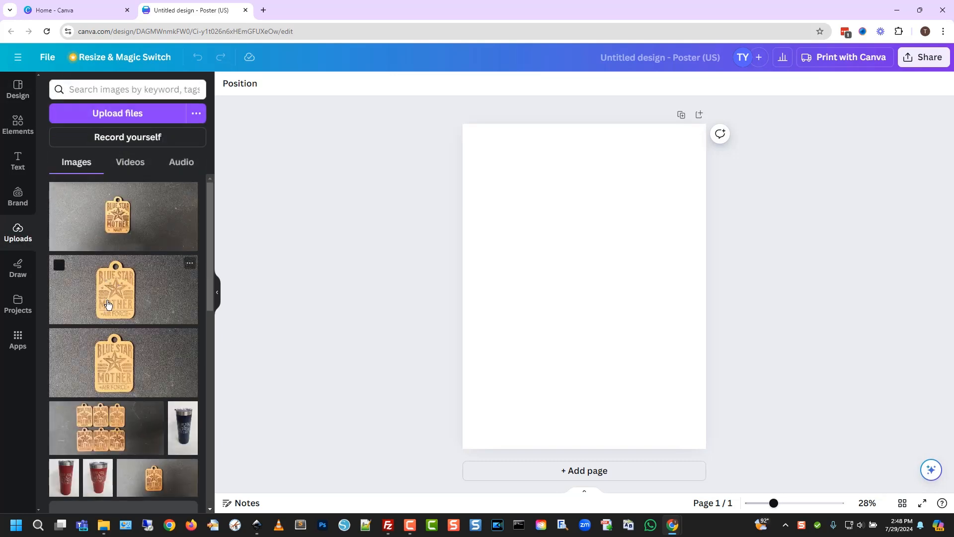
{"action": "scroll", "coordinate": [141, 426], "scroll_direction": "down", "scroll_amount": 3}
{"action": "scroll", "coordinate": [142, 425], "scroll_direction": "down", "scroll_amount": 5}
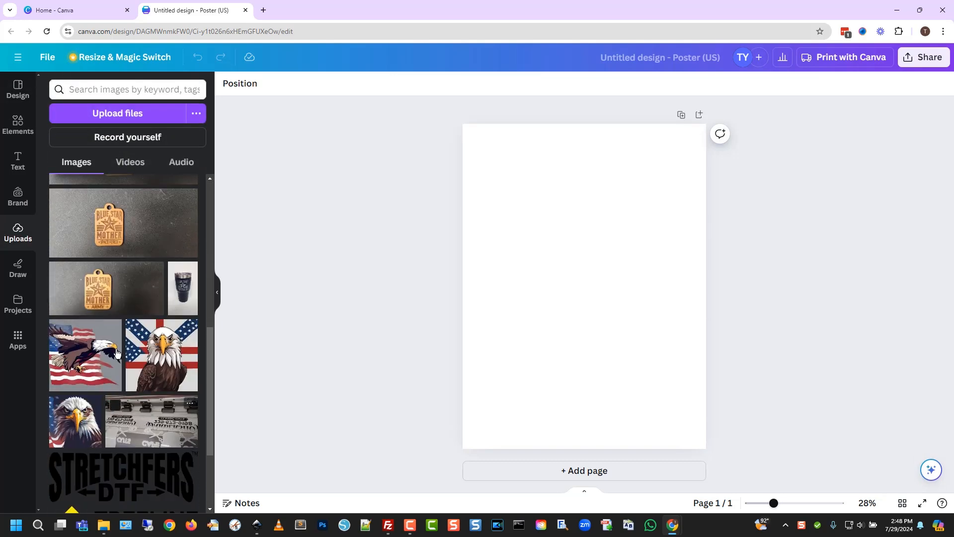
{"action": "left_click", "coordinate": [95, 355]}
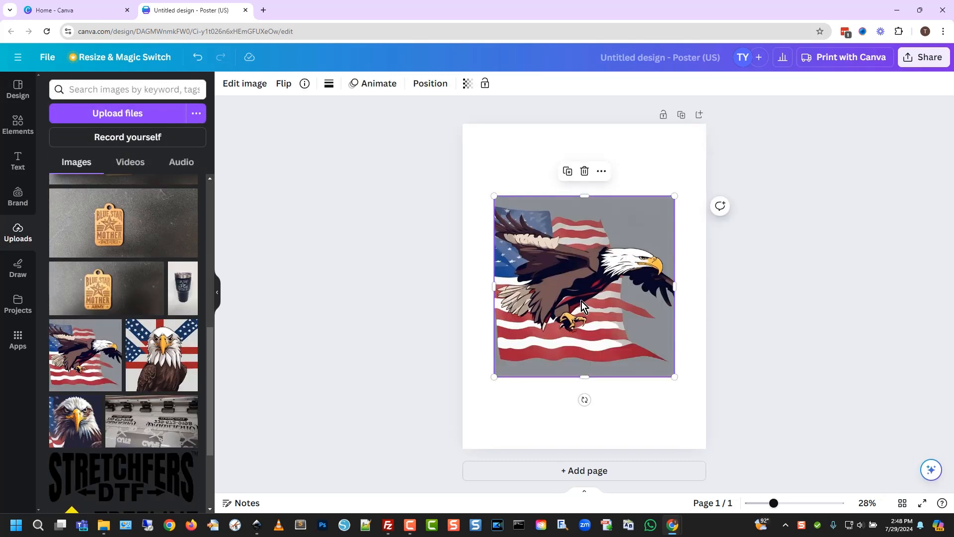
{"action": "left_click_drag", "start_coordinate": [514, 317], "coordinate": [499, 273]}
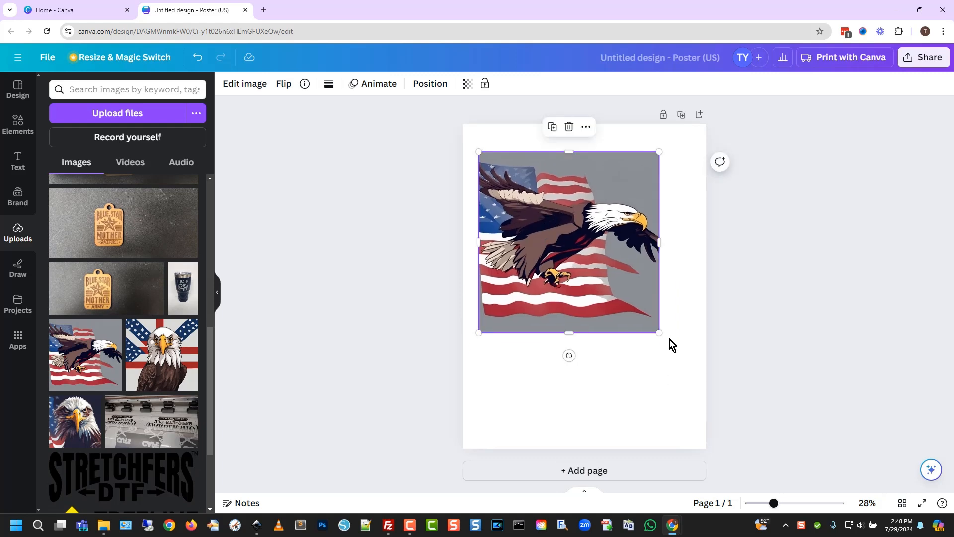
{"action": "left_click_drag", "start_coordinate": [658, 332], "coordinate": [695, 370]}
{"action": "left_click_drag", "start_coordinate": [629, 286], "coordinate": [598, 306]}
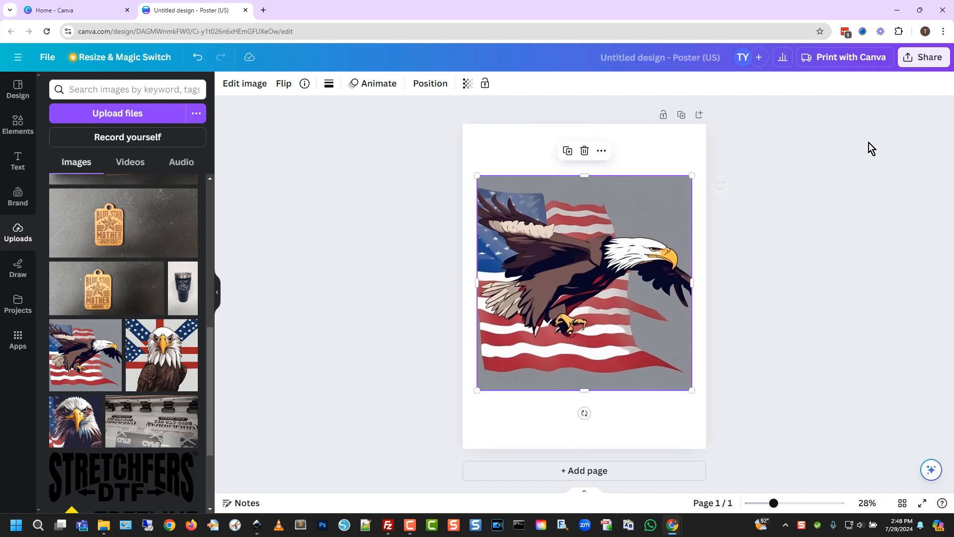
Download the poster as a PNG with a transparent background at size 3.125 (5,400 × 7,200 px)
{"action": "left_click", "coordinate": [928, 65]}
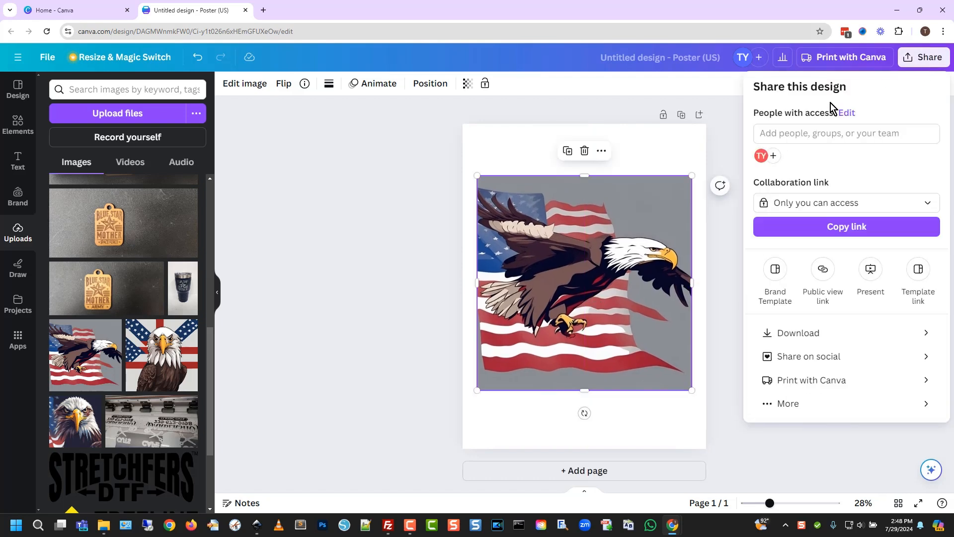
{"action": "left_click", "coordinate": [867, 334]}
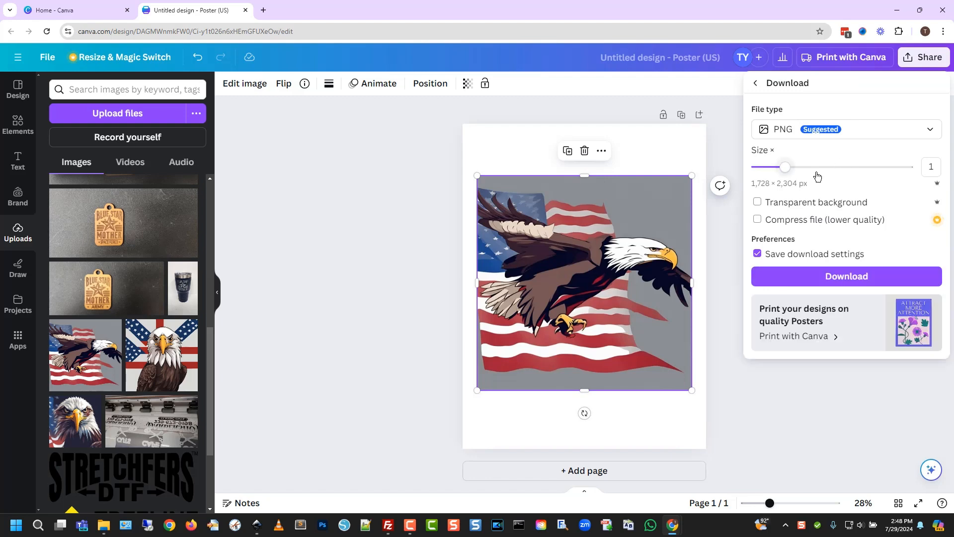
{"action": "left_click", "coordinate": [792, 136]}
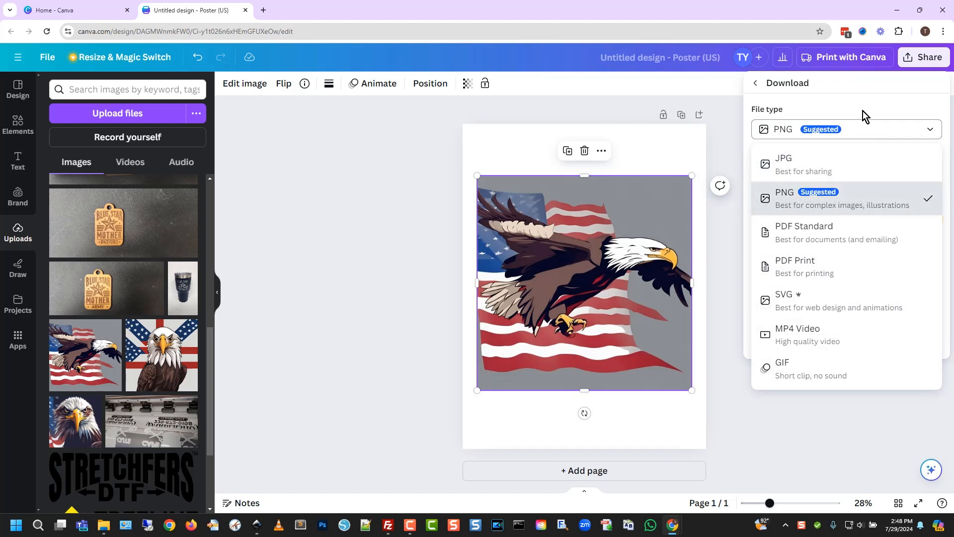
{"action": "left_click", "coordinate": [871, 135]}
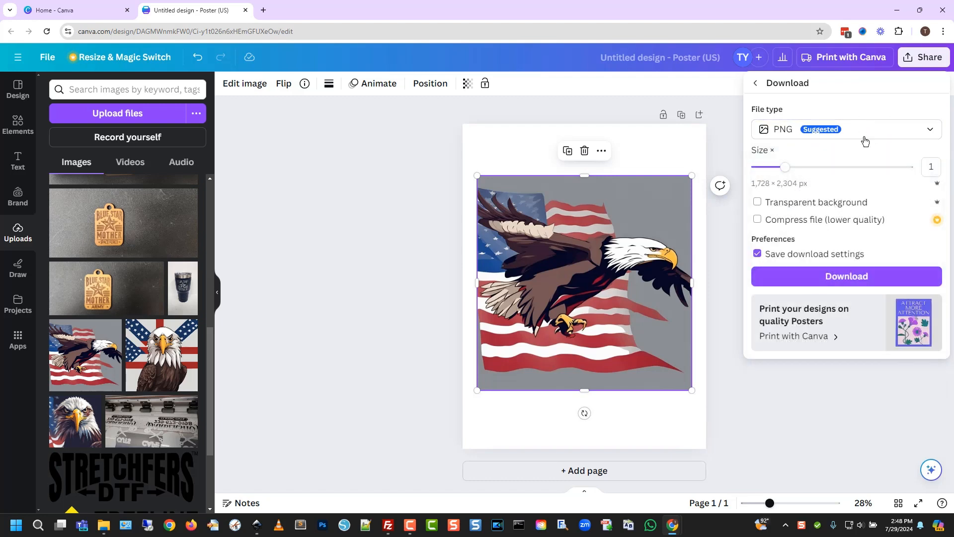
{"action": "left_click_drag", "start_coordinate": [783, 167], "coordinate": [924, 168]}
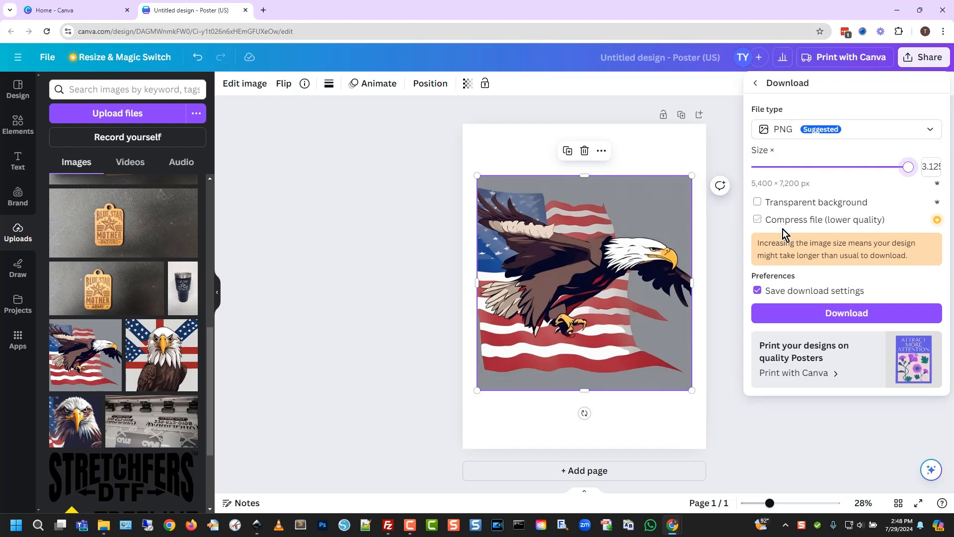
{"action": "left_click", "coordinate": [776, 204]}
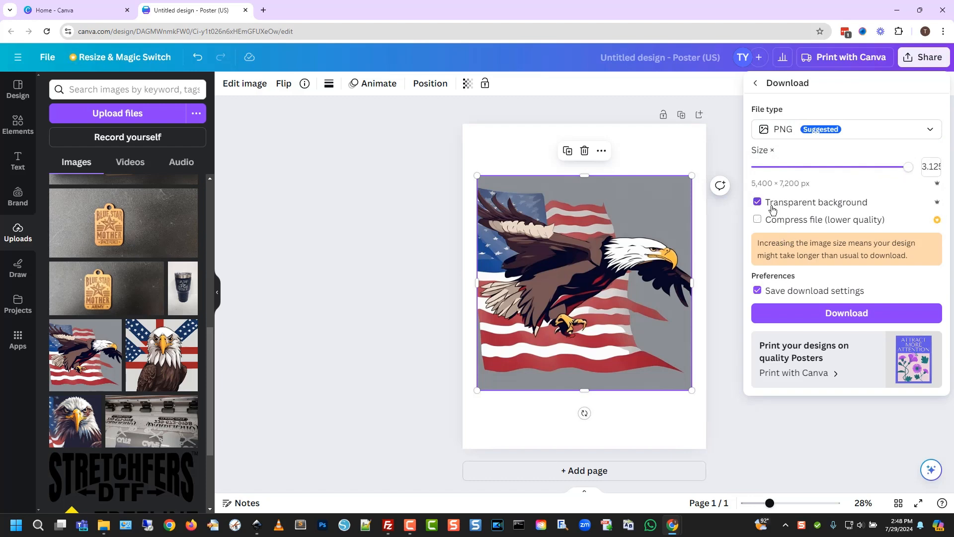
{"action": "left_click", "coordinate": [851, 322]}
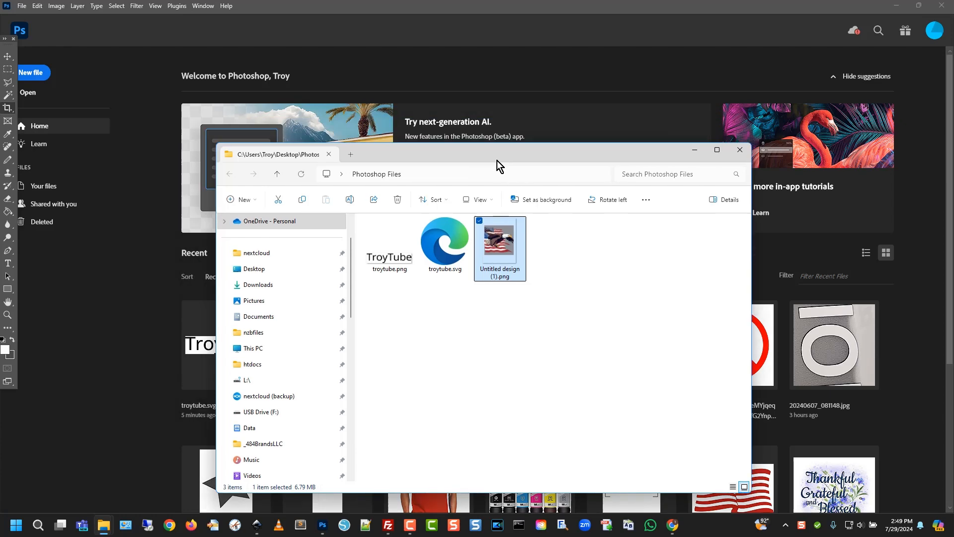
Open Untitled design (1).png in Photoshop and crop the empty canvas above and below the image, to about 18 × 17 in
{"action": "left_click_drag", "start_coordinate": [497, 160], "coordinate": [447, 118]}
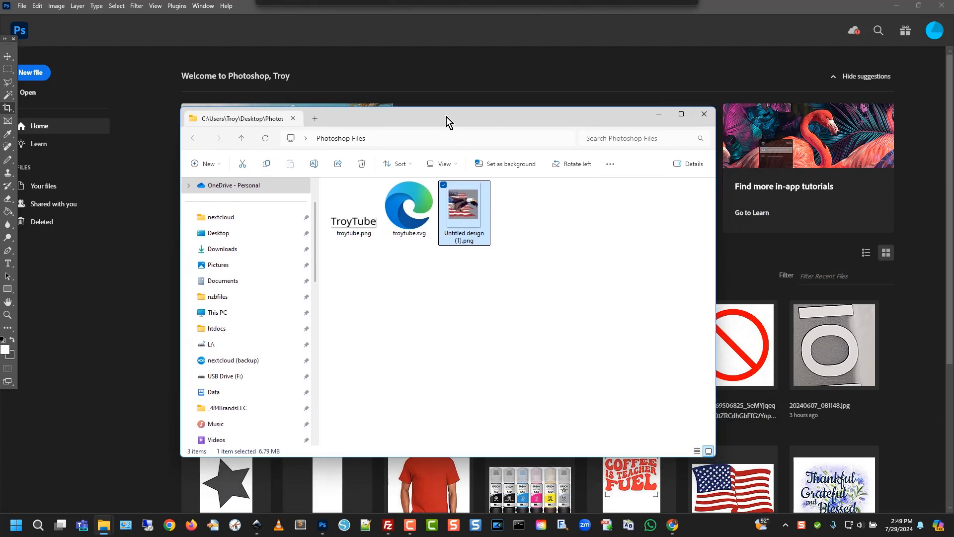
{"action": "left_click_drag", "start_coordinate": [466, 211], "coordinate": [362, 45]}
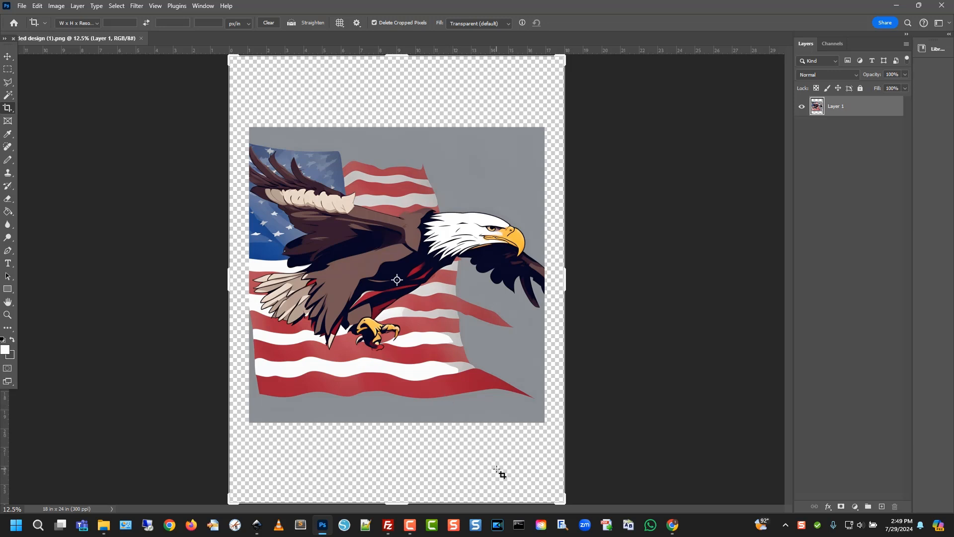
{"action": "left_click_drag", "start_coordinate": [396, 503], "coordinate": [392, 466]}
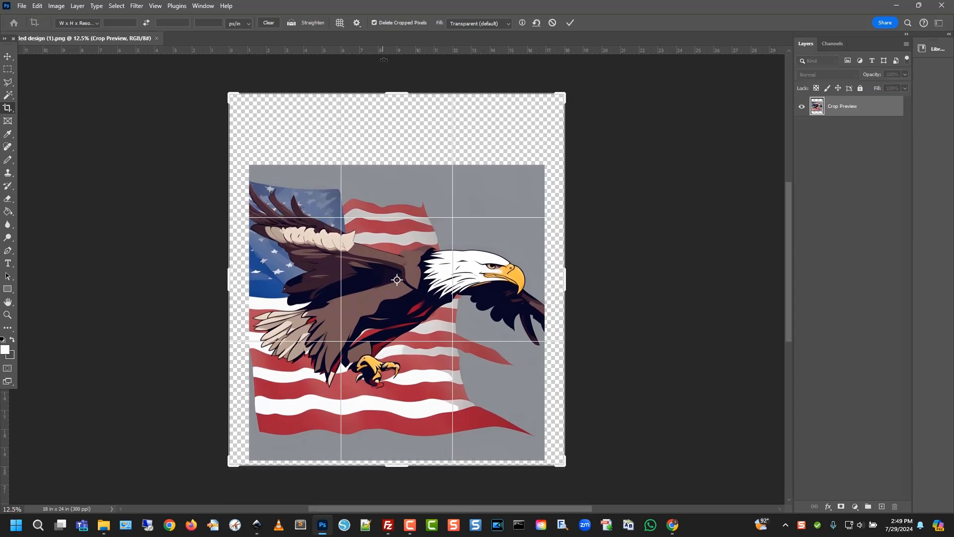
{"action": "left_click_drag", "start_coordinate": [400, 93], "coordinate": [400, 126]}
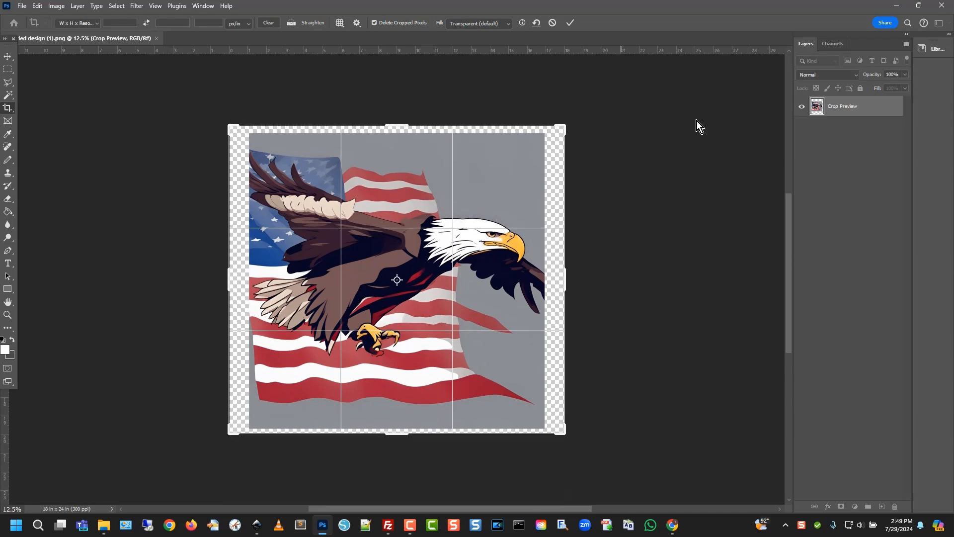
{"action": "left_click_drag", "start_coordinate": [566, 272], "coordinate": [560, 275]}
{"action": "left_click_drag", "start_coordinate": [233, 282], "coordinate": [240, 282]}
{"action": "key", "text": "Return"}
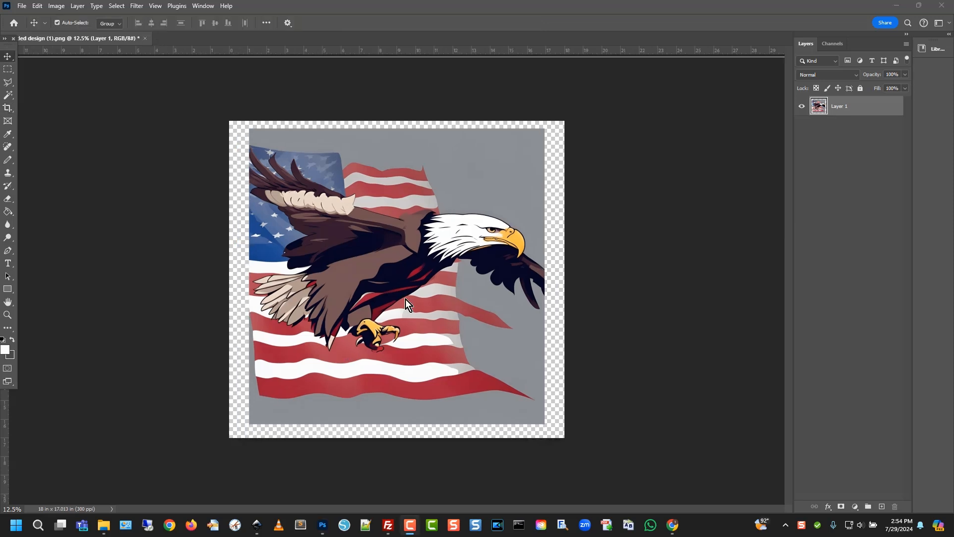
Scale the eagle and flag image down proportionally to about 10 × 10 in, keeping its upper-left corner in place
{"action": "left_click", "coordinate": [389, 236]}
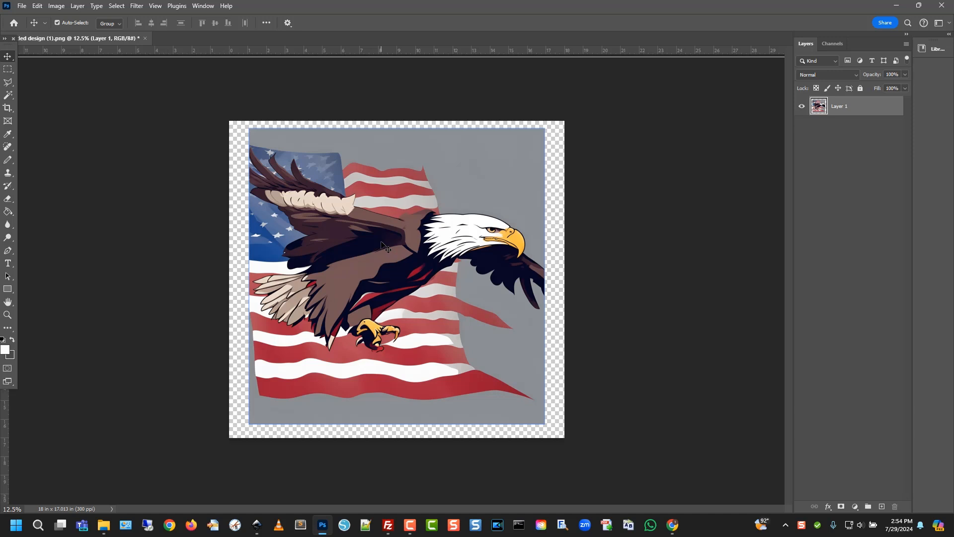
{"action": "left_click", "coordinate": [22, 5]}
{"action": "left_click", "coordinate": [22, 6]}
{"action": "left_click", "coordinate": [38, 5]}
{"action": "mouse_move", "coordinate": [85, 244]}
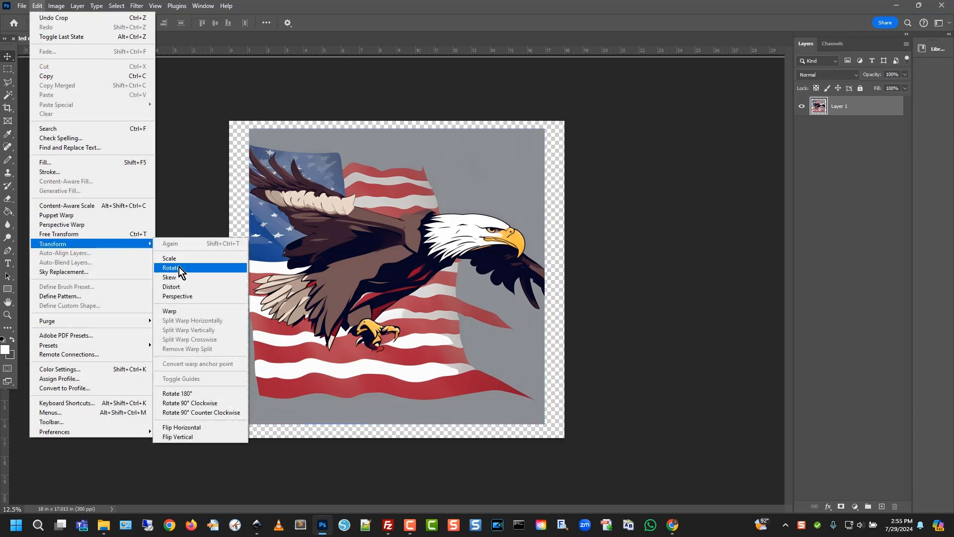
{"action": "left_click", "coordinate": [169, 258]}
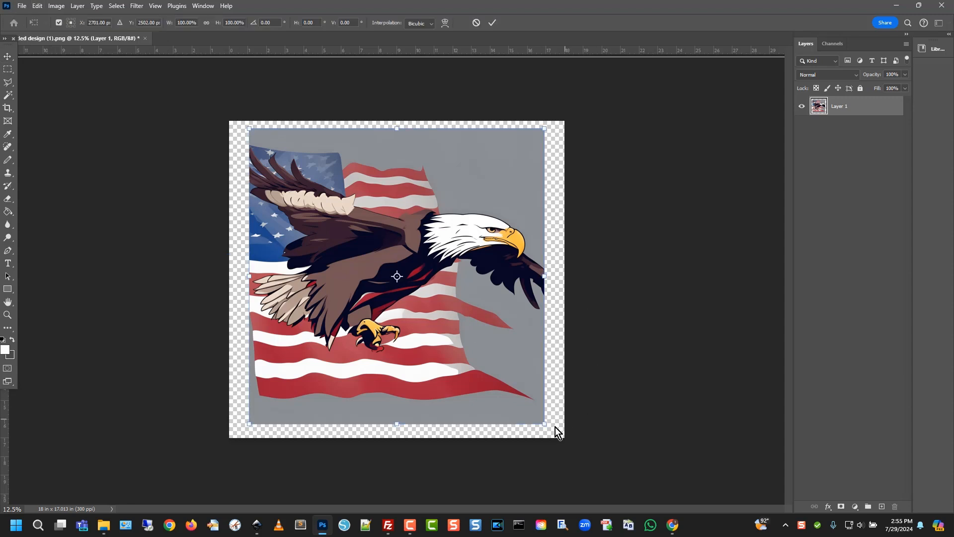
{"action": "left_click_drag", "start_coordinate": [545, 424], "coordinate": [429, 320]}
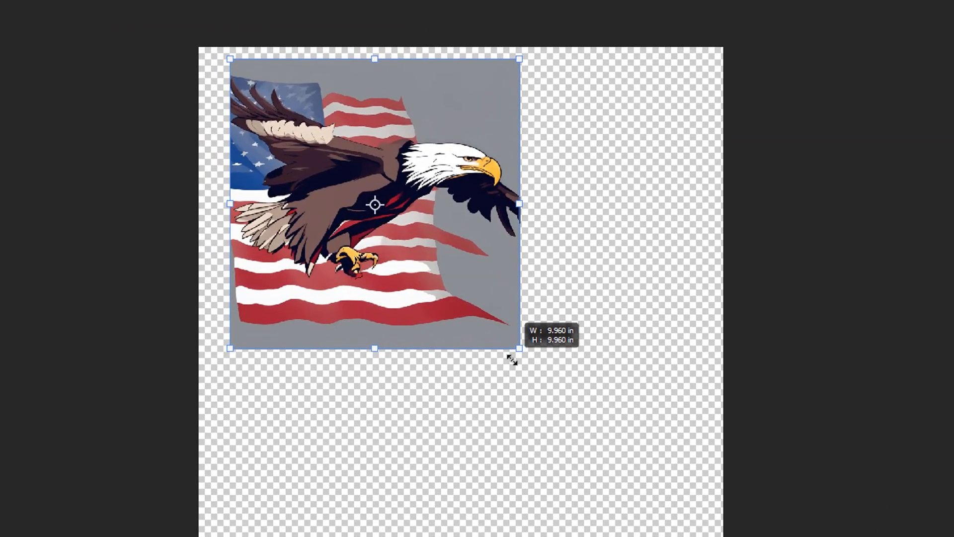
{"action": "left_click_drag", "start_coordinate": [512, 360], "coordinate": [512, 362]}
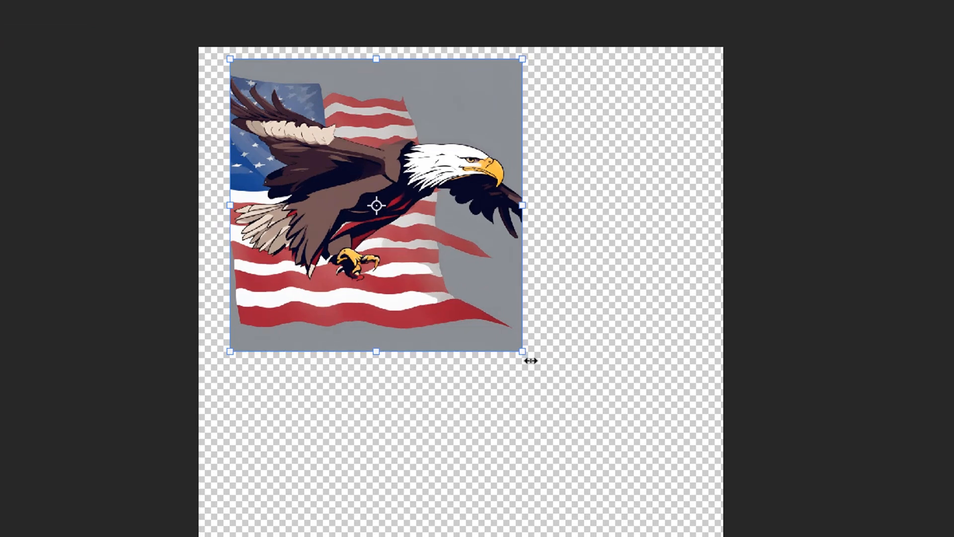
{"action": "key", "text": "Return"}
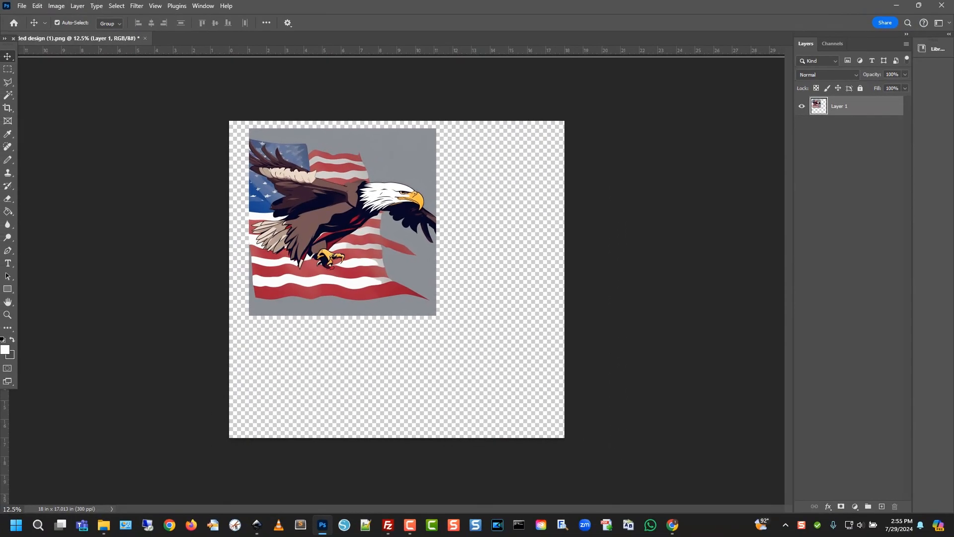
Crop the canvas close around the reduced eagle image, to about 11.7 × 11.1 in
{"action": "left_click", "coordinate": [8, 108]}
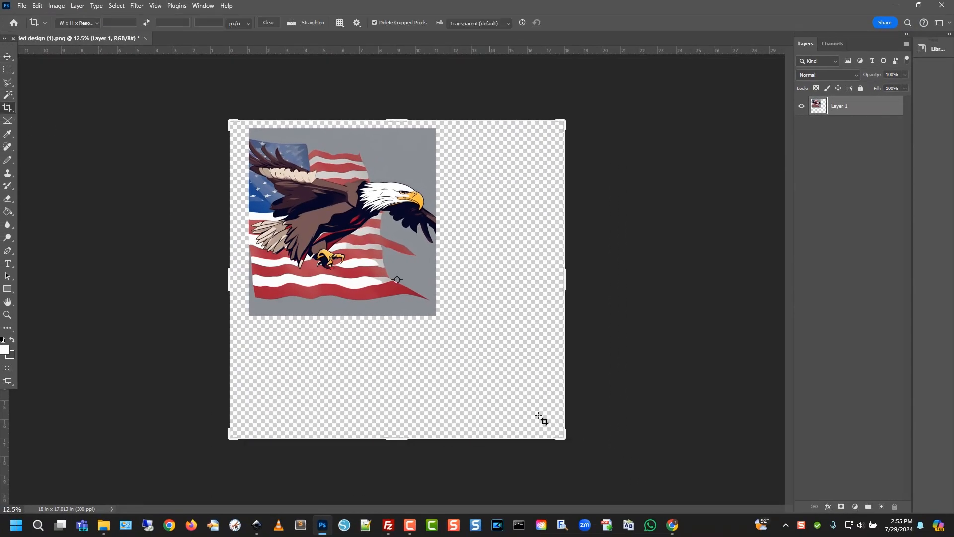
{"action": "left_click_drag", "start_coordinate": [562, 439], "coordinate": [505, 382]}
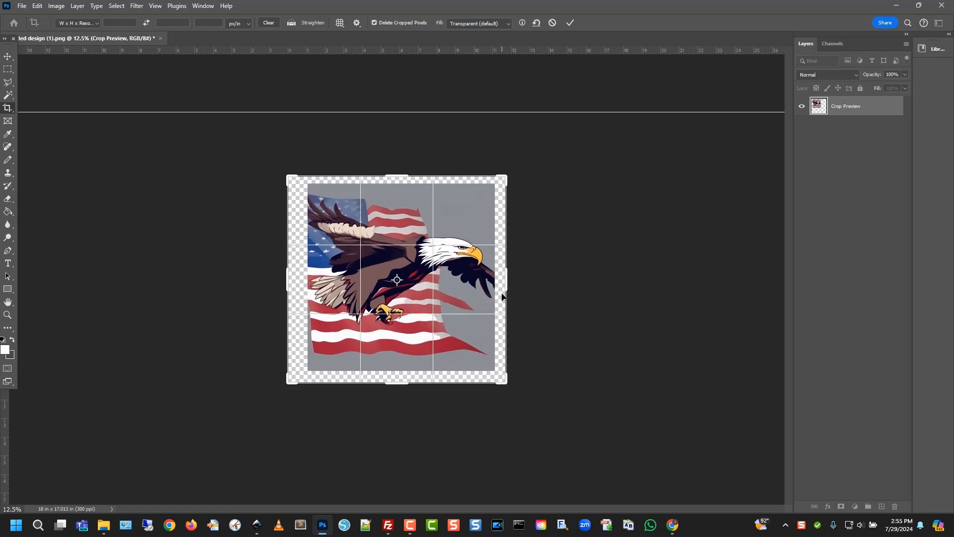
{"action": "key", "text": "Return"}
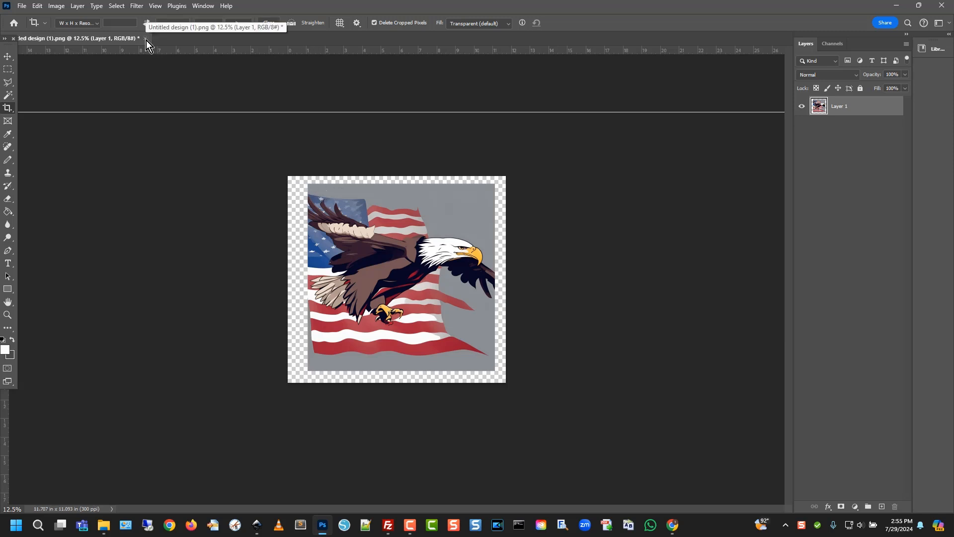
Switch to Photopea, start a new project and set its width to 6600 pixels
{"action": "key", "text": "alt+Tab"}
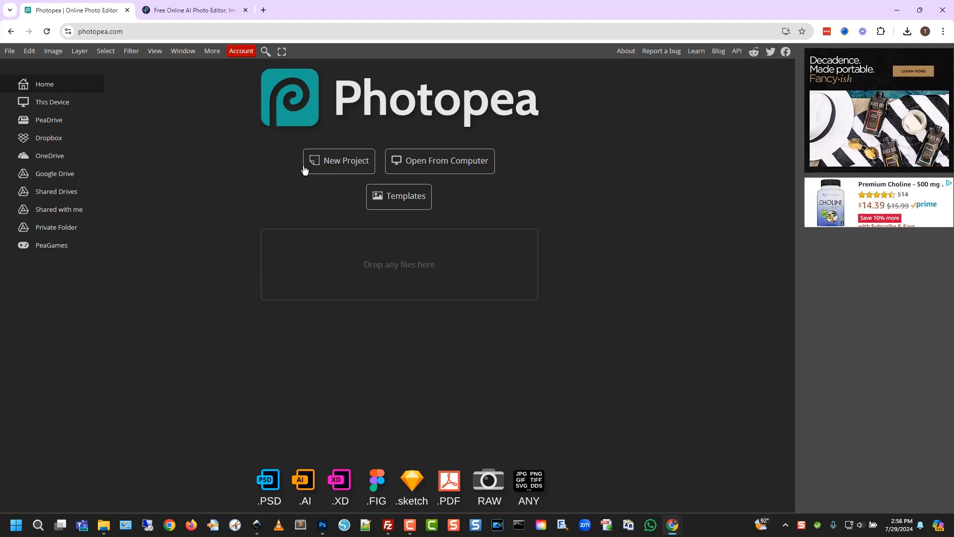
{"action": "left_click", "coordinate": [336, 166]}
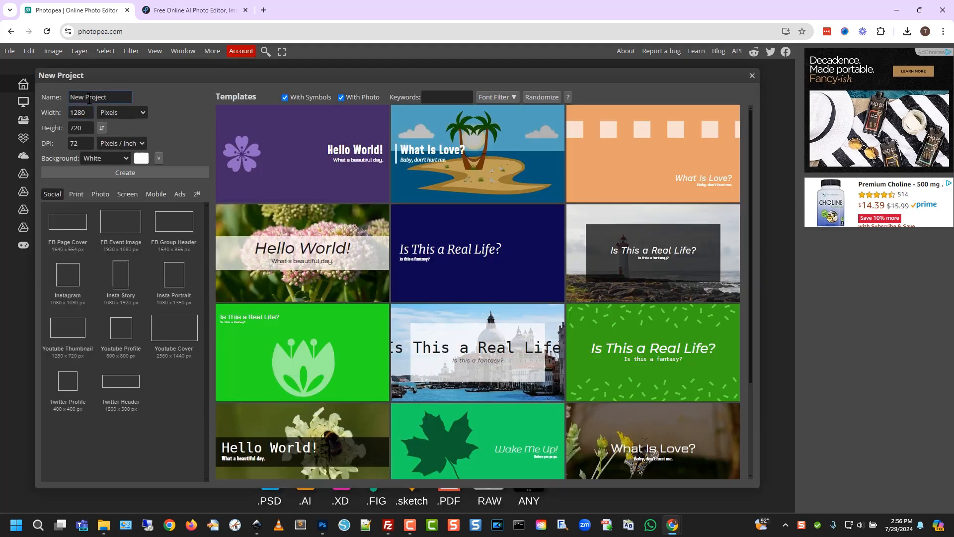
{"action": "double_click", "coordinate": [88, 112]}
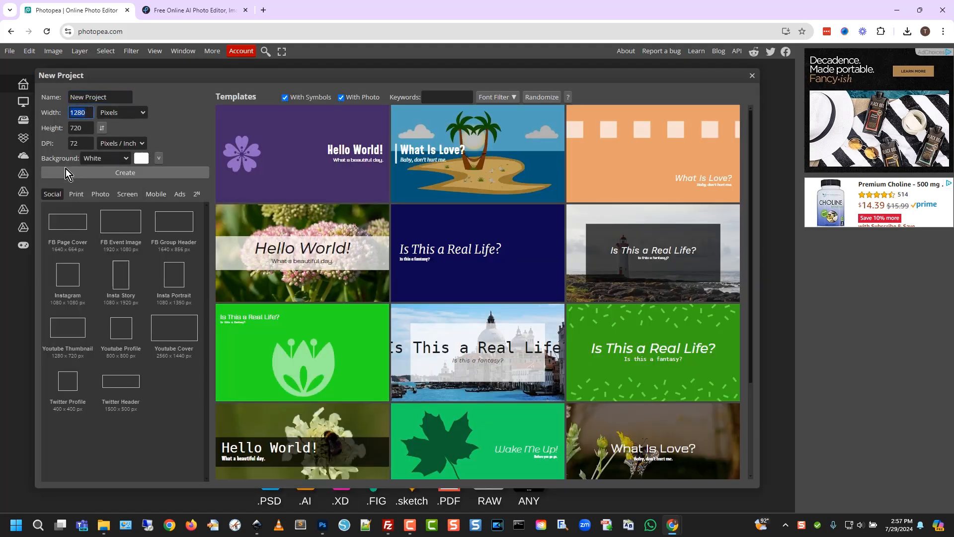
{"action": "type", "text": "6600"}
{"action": "key", "text": "Tab"}
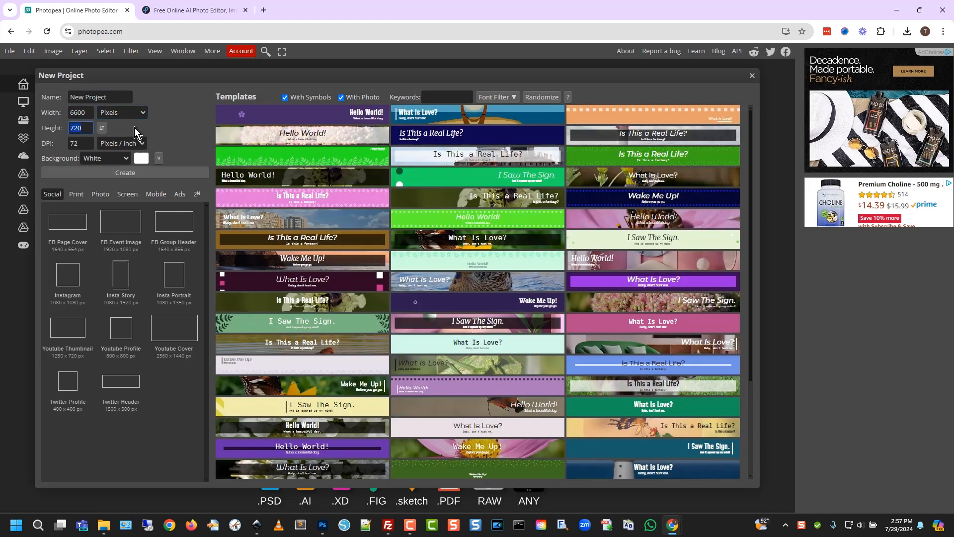
Change the project's units to inches and enter a width of 22, a height of 60 and a resolution of 300 DPI
{"action": "left_click", "coordinate": [134, 113]}
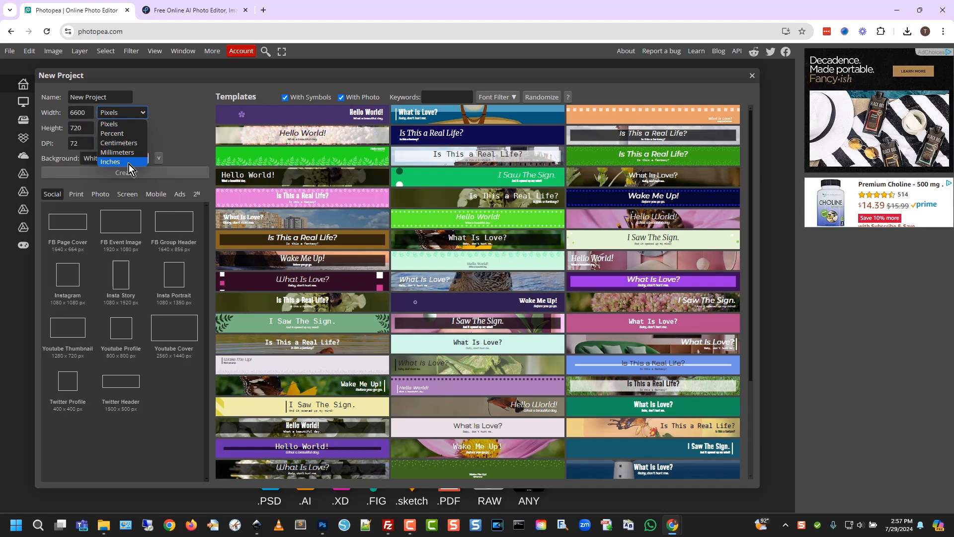
{"action": "left_click", "coordinate": [119, 162]}
{"action": "left_click", "coordinate": [79, 112]}
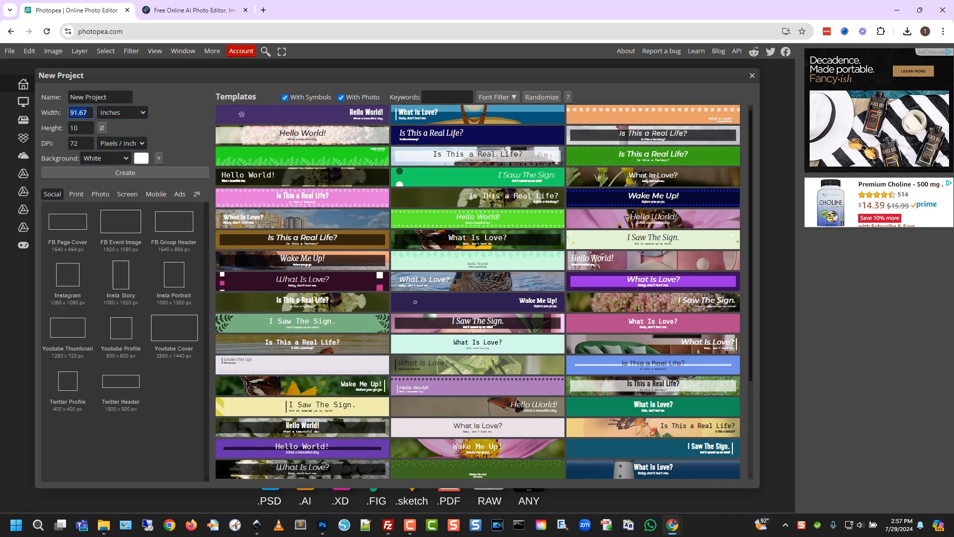
{"action": "type", "text": "22"}
{"action": "key", "text": "Tab"}
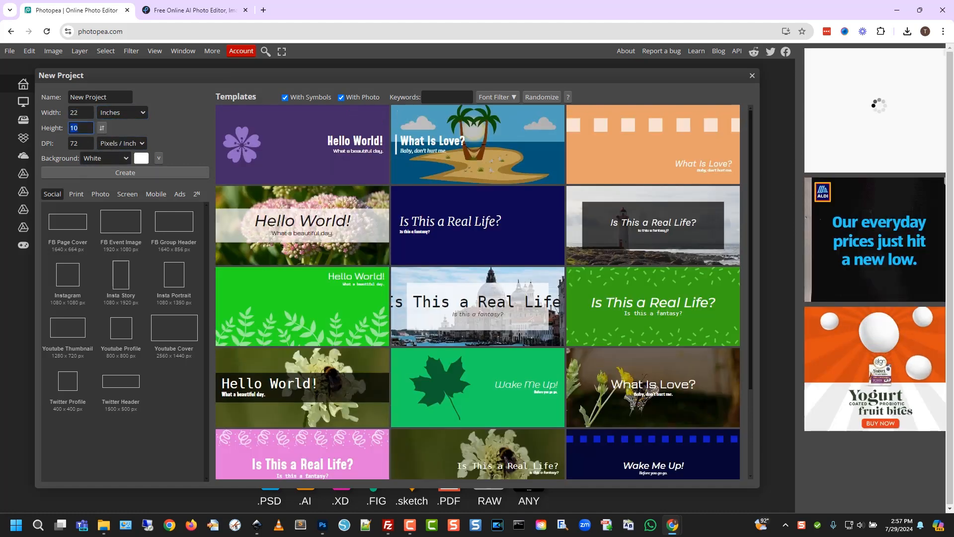
{"action": "type", "text": "60"}
{"action": "key", "text": "Tab"}
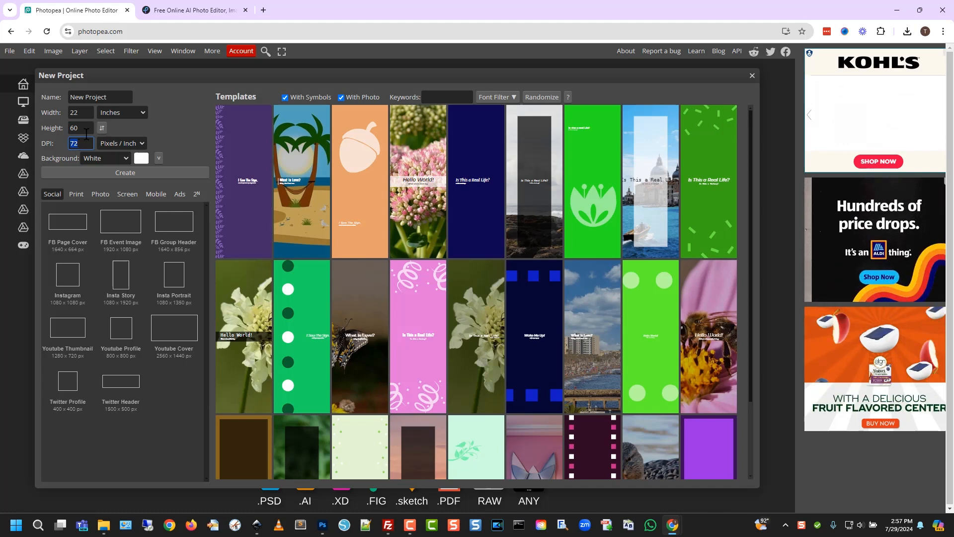
{"action": "type", "text": "300"}
{"action": "key", "text": "Tab"}
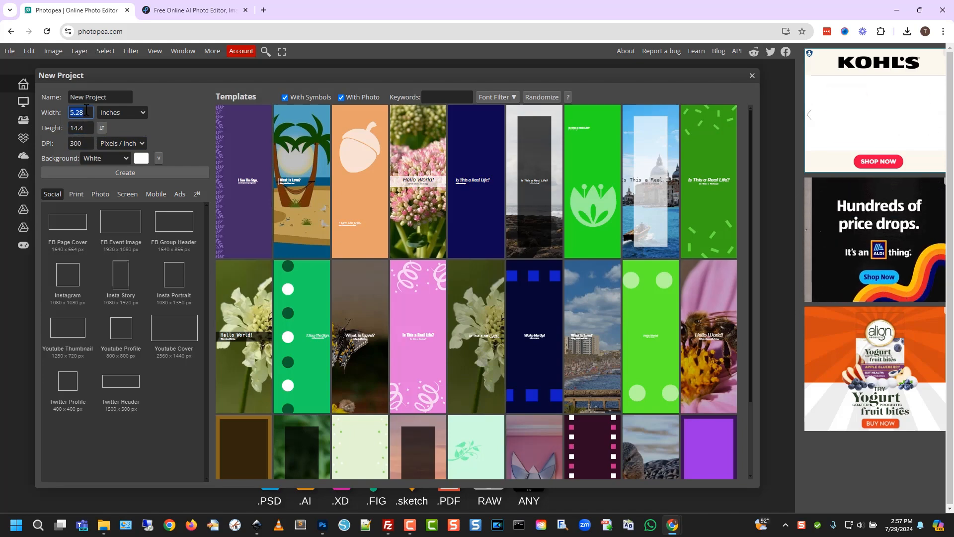
Re-enter the size as 22 × 60 inches, choose a transparent background and create the project
{"action": "type", "text": "22"}
{"action": "double_click", "coordinate": [90, 126]}
{"action": "type", "text": "60"}
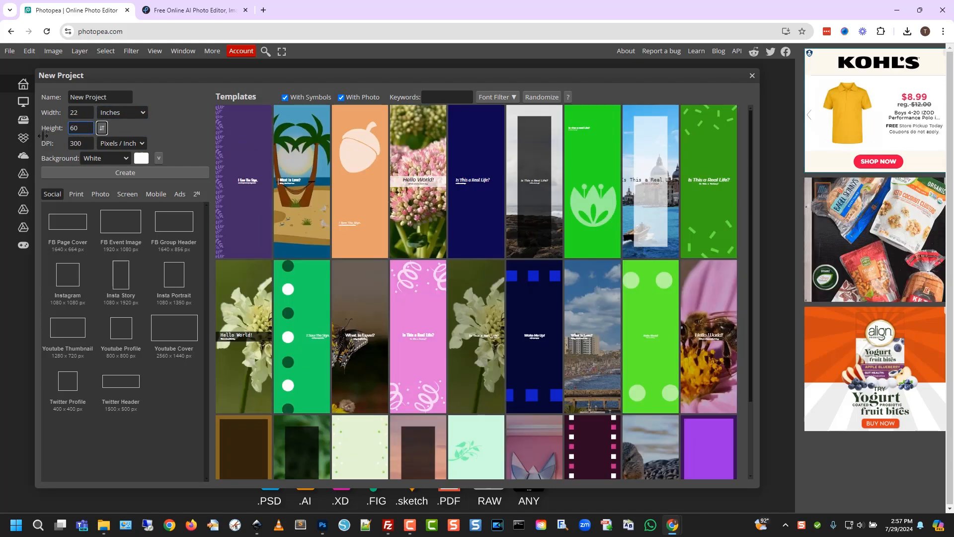
{"action": "left_click", "coordinate": [76, 141]}
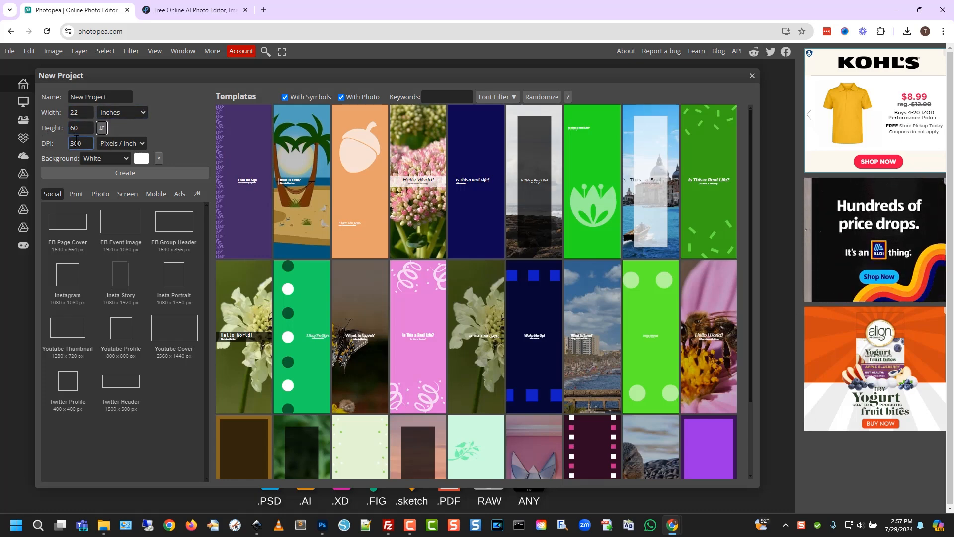
{"action": "left_click", "coordinate": [125, 157]}
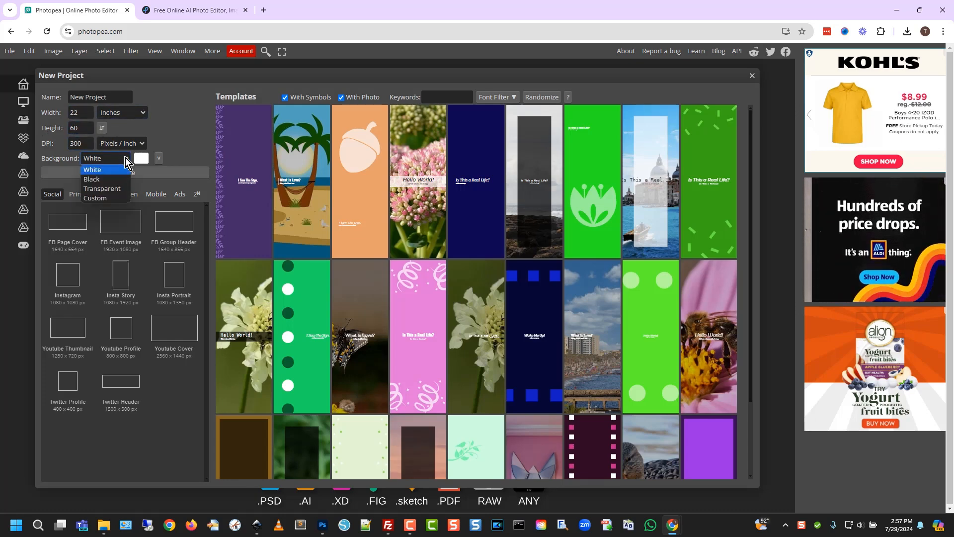
{"action": "left_click", "coordinate": [111, 190]}
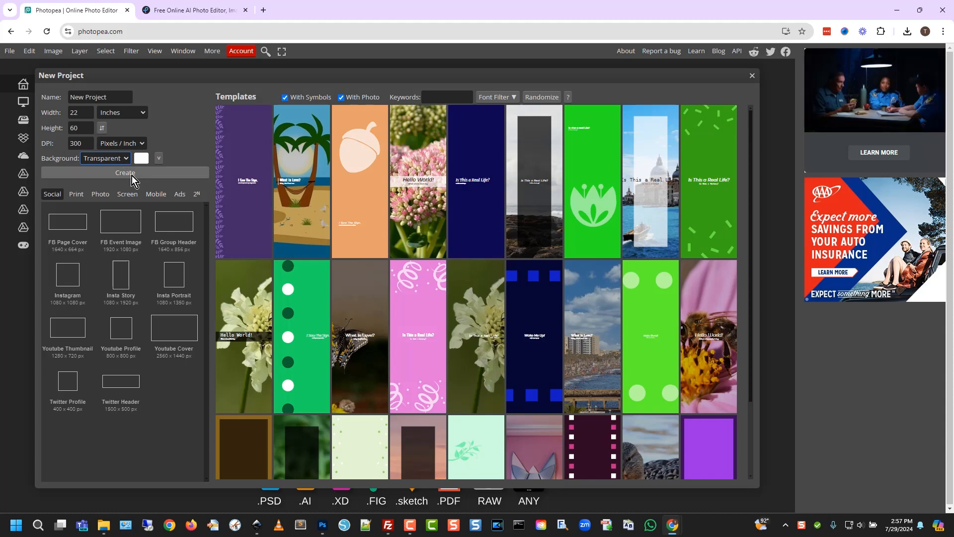
{"action": "left_click", "coordinate": [133, 175]}
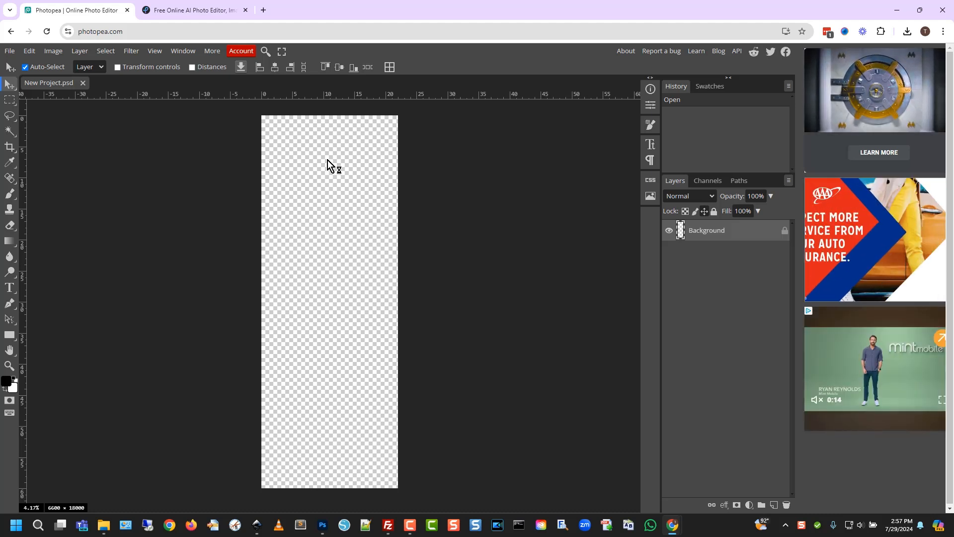
Examine the file formats available for exporting the new project
{"action": "left_click", "coordinate": [10, 51]}
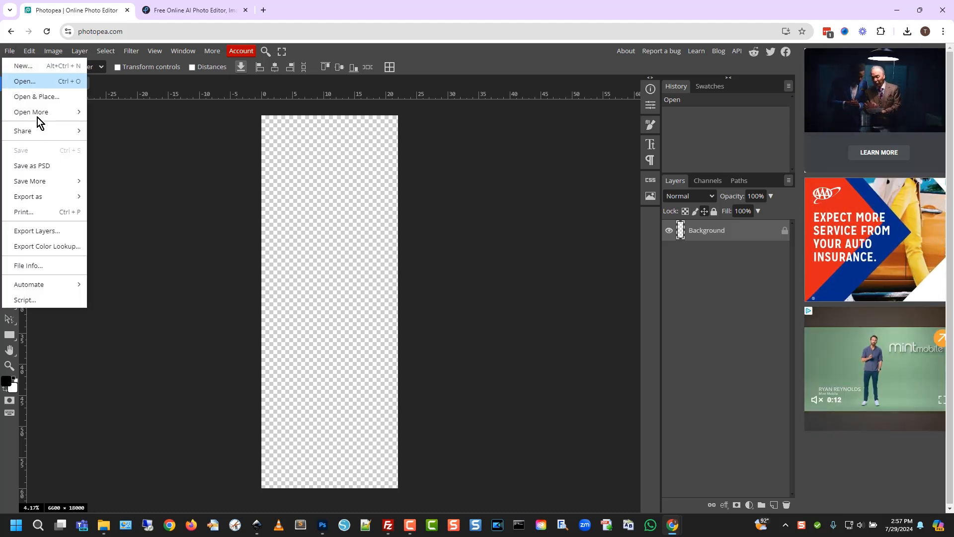
{"action": "mouse_move", "coordinate": [79, 197]}
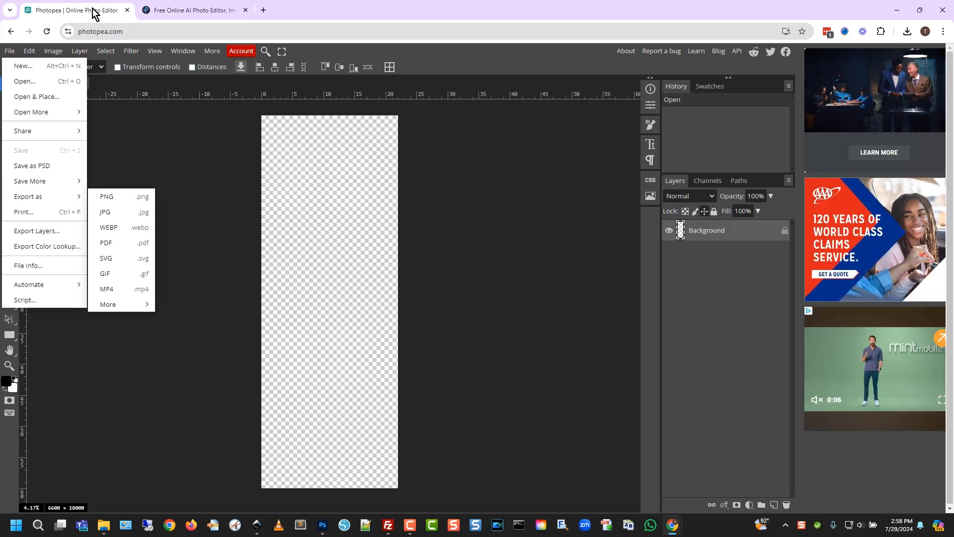
Switch to Pixlr, open Pixlr Editor and start creating a new image
{"action": "left_click", "coordinate": [199, 11]}
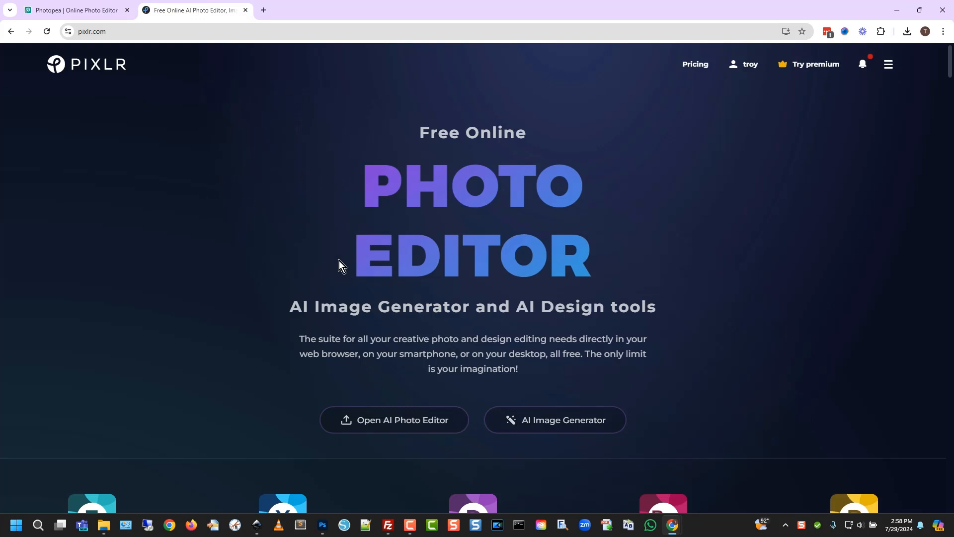
{"action": "scroll", "coordinate": [370, 250], "scroll_direction": "down", "scroll_amount": 1}
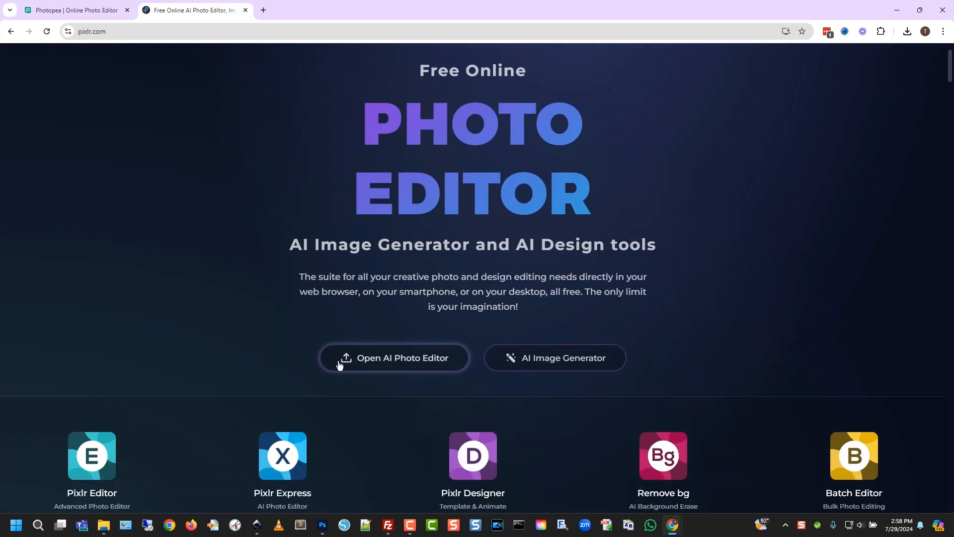
{"action": "left_click", "coordinate": [95, 463]}
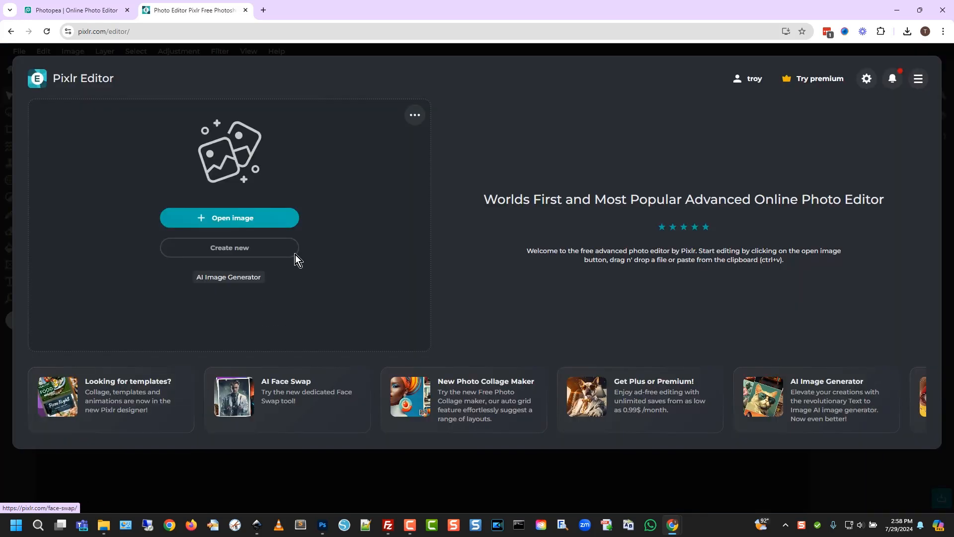
{"action": "left_click", "coordinate": [240, 248]}
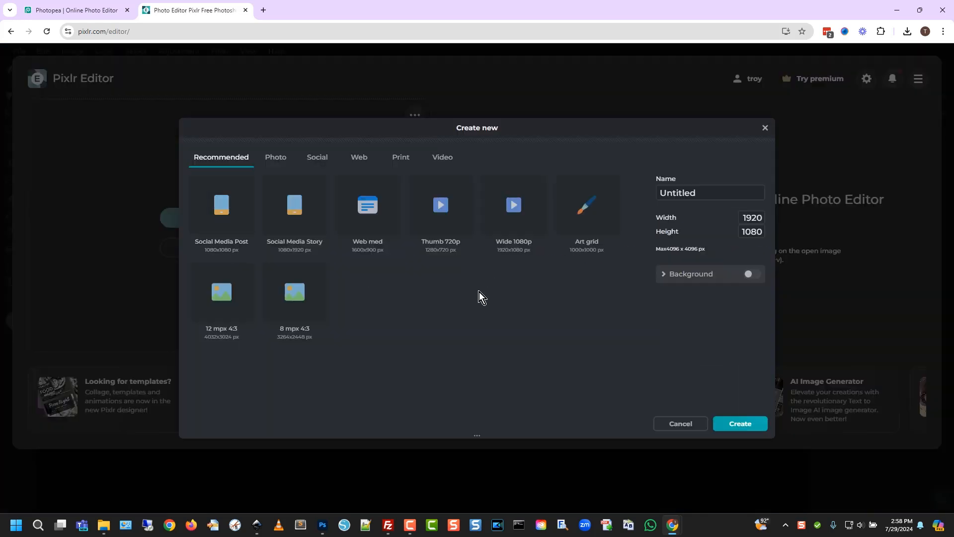
Set the new image's width to 6600 pixels and its height to 18000 pixels
{"action": "double_click", "coordinate": [750, 217]}
{"action": "type", "text": "6600"}
{"action": "key", "text": "Tab"}
{"action": "type", "text": "18"}
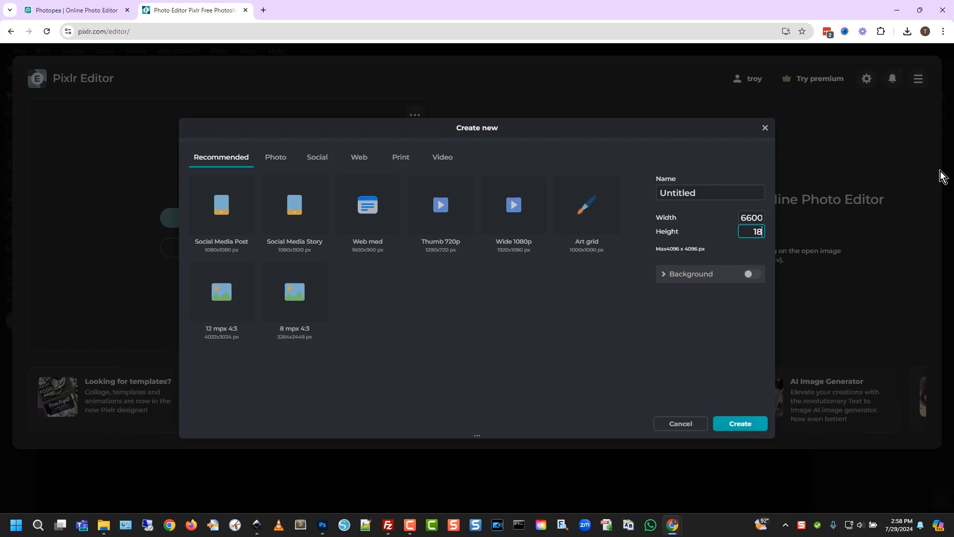
{"action": "key", "text": "Tab"}
{"action": "key", "text": "shift+Tab"}
{"action": "key", "text": "End"}
{"action": "type", "text": "0"}
Keep the background colour switched off and create the new image
{"action": "left_click", "coordinate": [662, 274]}
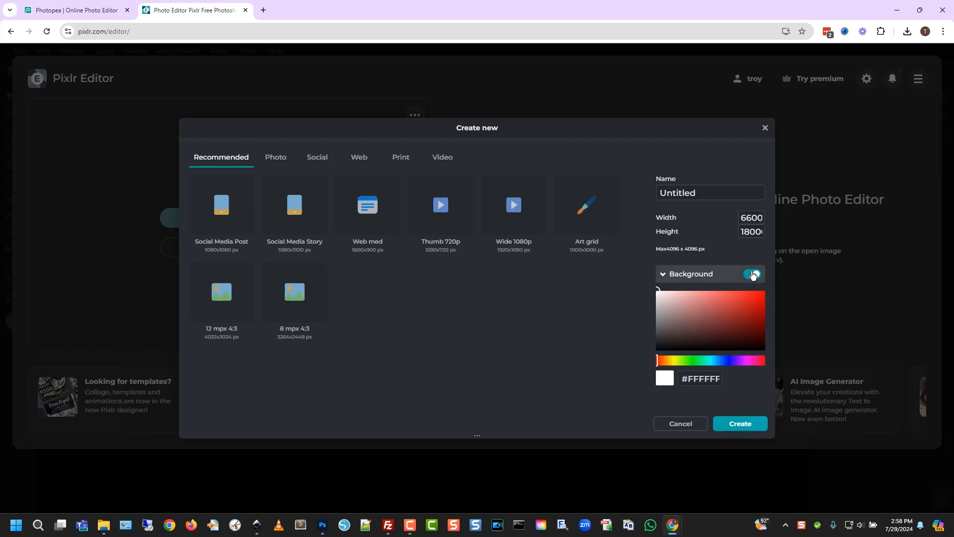
{"action": "left_click", "coordinate": [751, 273]}
{"action": "left_click", "coordinate": [741, 424]}
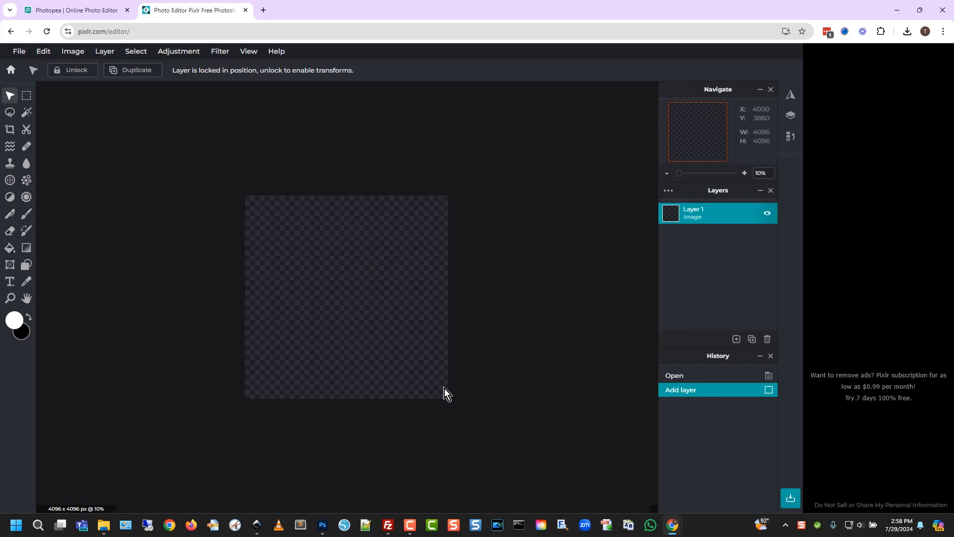
{"action": "scroll", "coordinate": [445, 388], "scroll_direction": "up", "scroll_amount": 5}
{"action": "scroll", "coordinate": [444, 388], "scroll_direction": "down", "scroll_amount": 4}
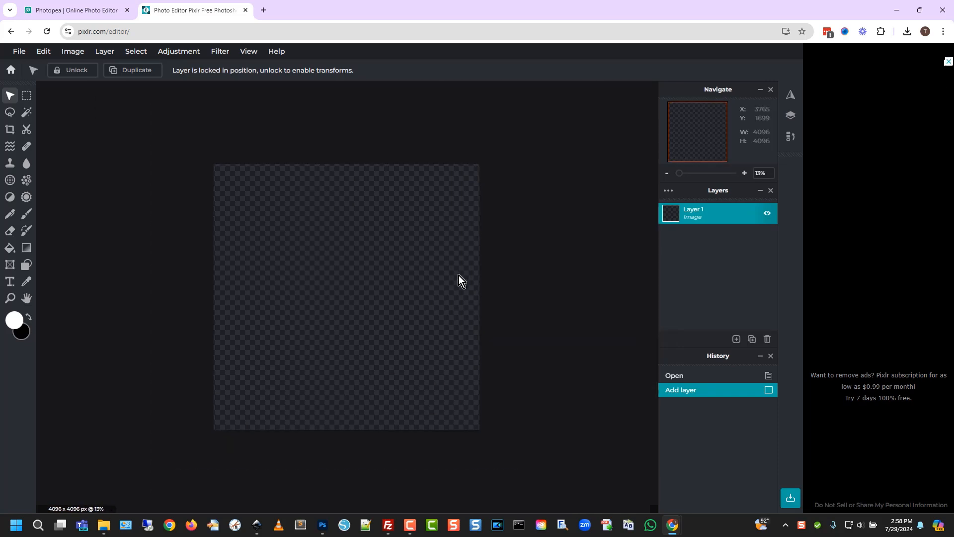
{"action": "scroll", "coordinate": [459, 276], "scroll_direction": "up", "scroll_amount": 3}
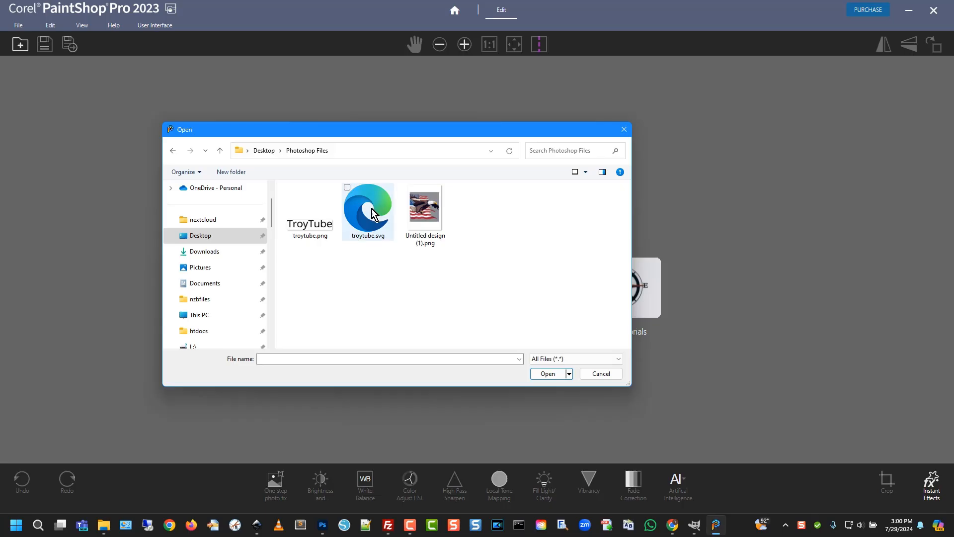
In Corel PaintShop Pro, open troytube.svg from the Photoshop Files folder, importing it at a width of 3000 pixels
{"action": "key", "text": "Escape"}
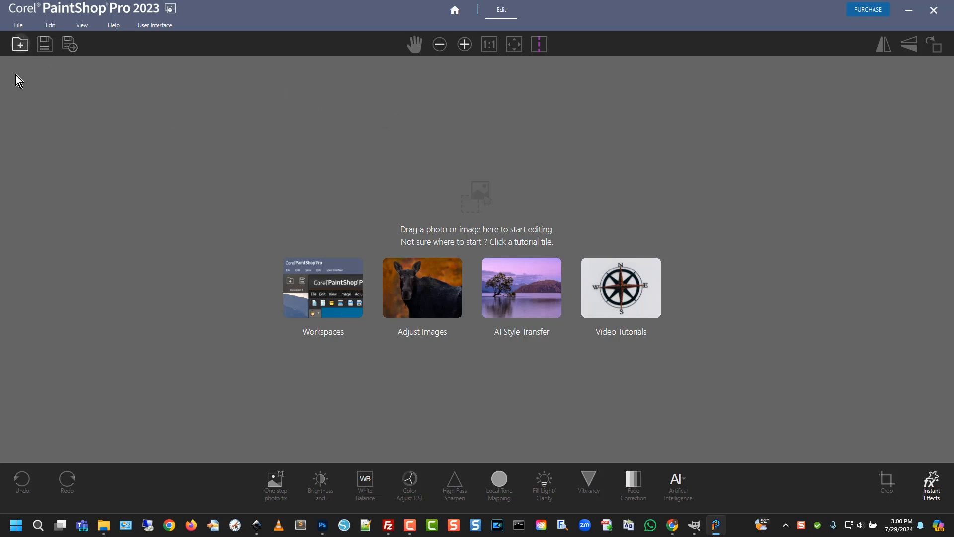
{"action": "left_click", "coordinate": [20, 44]}
{"action": "left_click", "coordinate": [330, 233]}
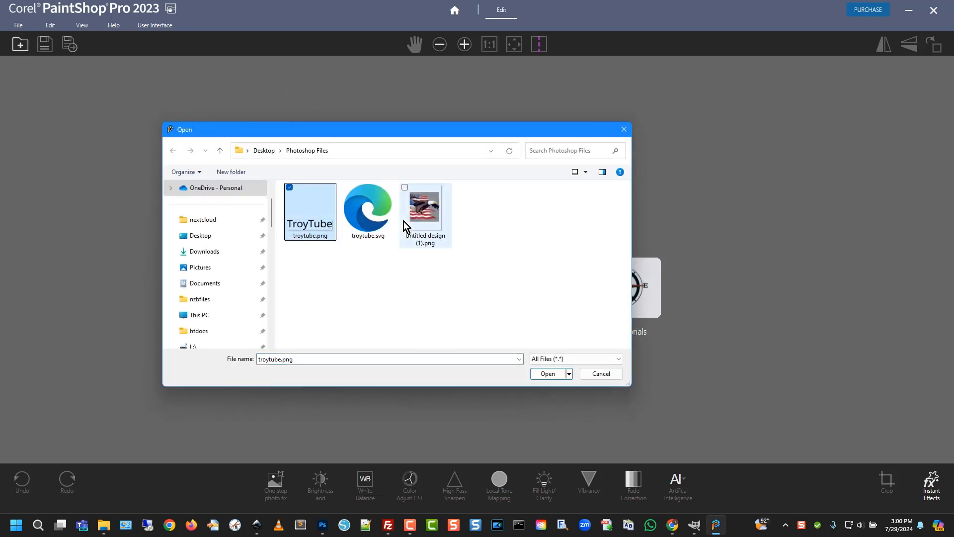
{"action": "double_click", "coordinate": [372, 218]}
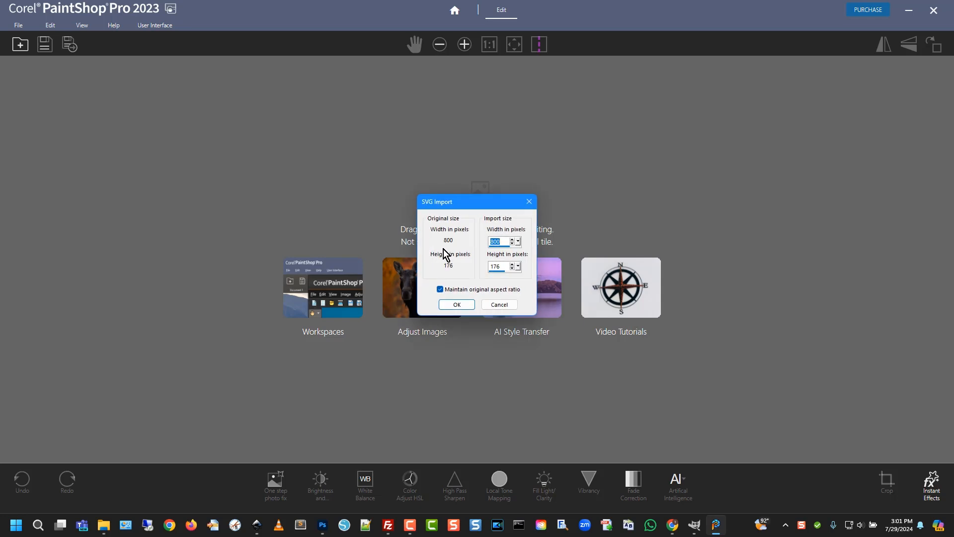
{"action": "left_click_drag", "start_coordinate": [505, 239], "coordinate": [465, 245]}
{"action": "type", "text": "3000"}
{"action": "left_click", "coordinate": [455, 304]}
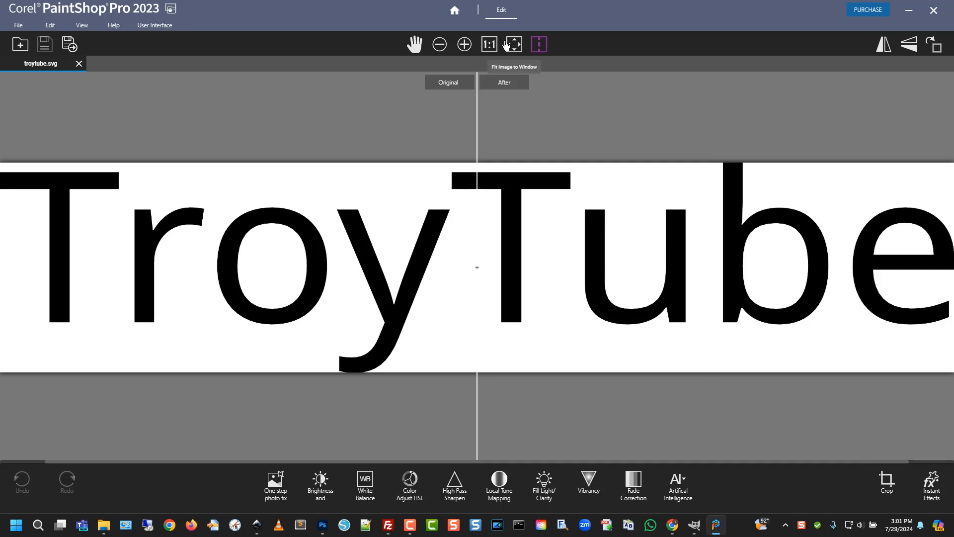
Look over the user interface options, including the icon sizes, and close PaintShop Pro
{"action": "left_click", "coordinate": [151, 29]}
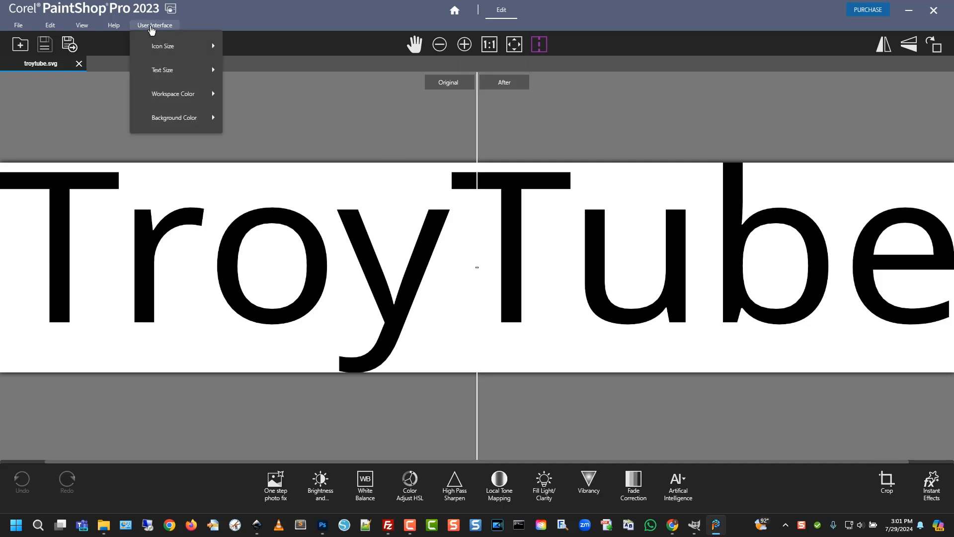
{"action": "mouse_move", "coordinate": [164, 47]}
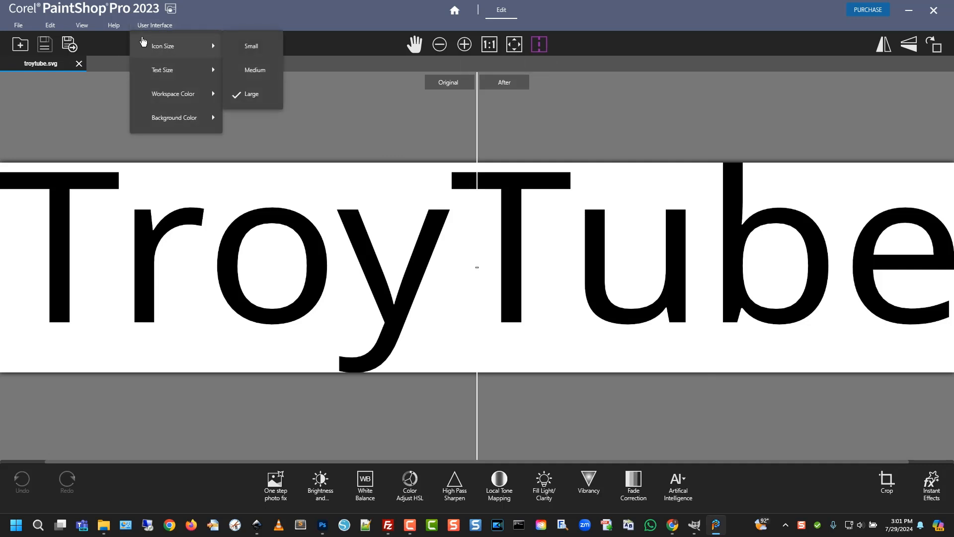
{"action": "left_click", "coordinate": [107, 65]}
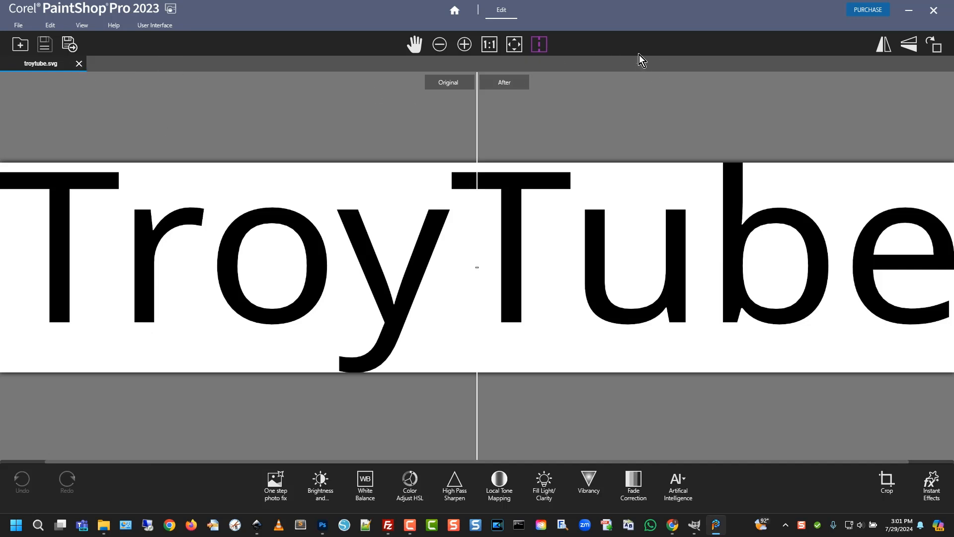
{"action": "left_click", "coordinate": [934, 10]}
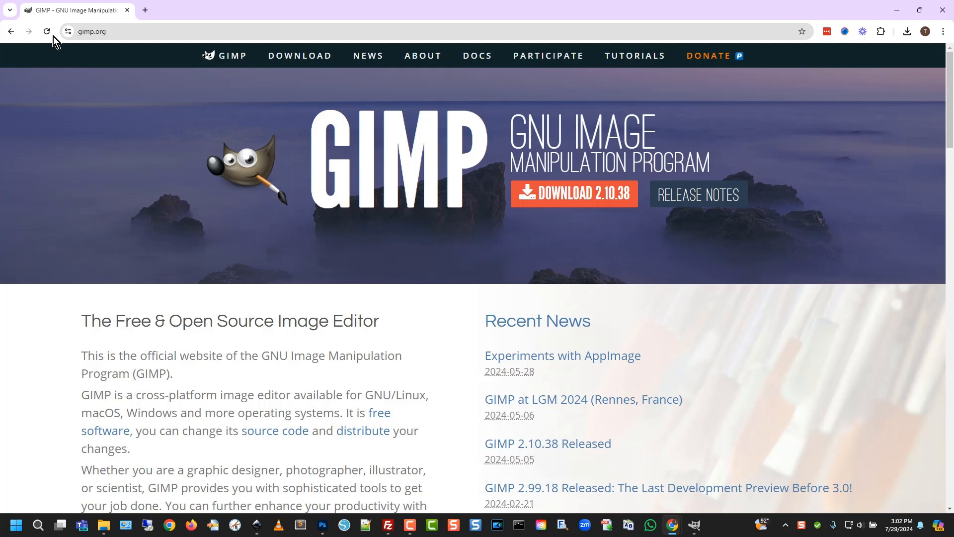
Review the GIMP home page at gimp.org, and bring up the GIMP program window for a brief look
{"action": "left_click", "coordinate": [131, 31]}
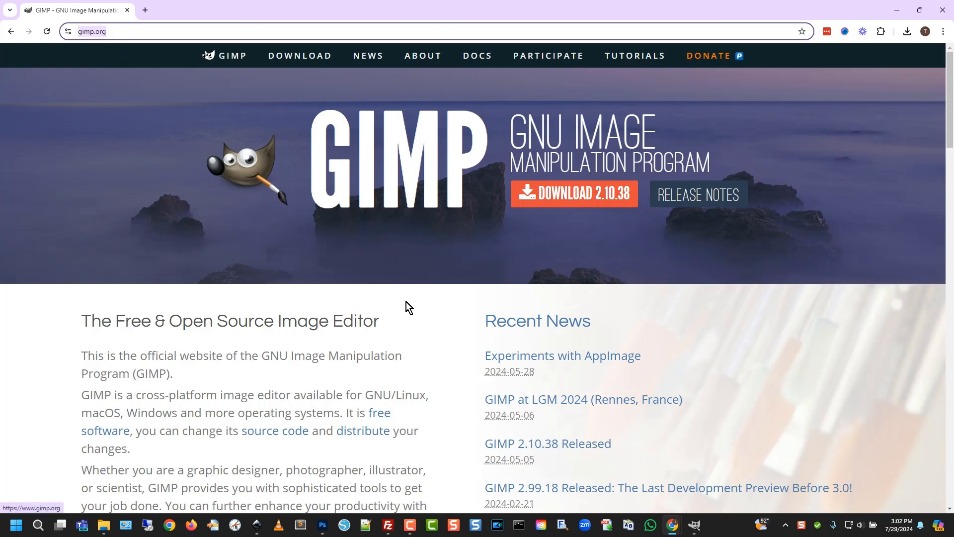
{"action": "scroll", "coordinate": [419, 344], "scroll_direction": "down", "scroll_amount": 2}
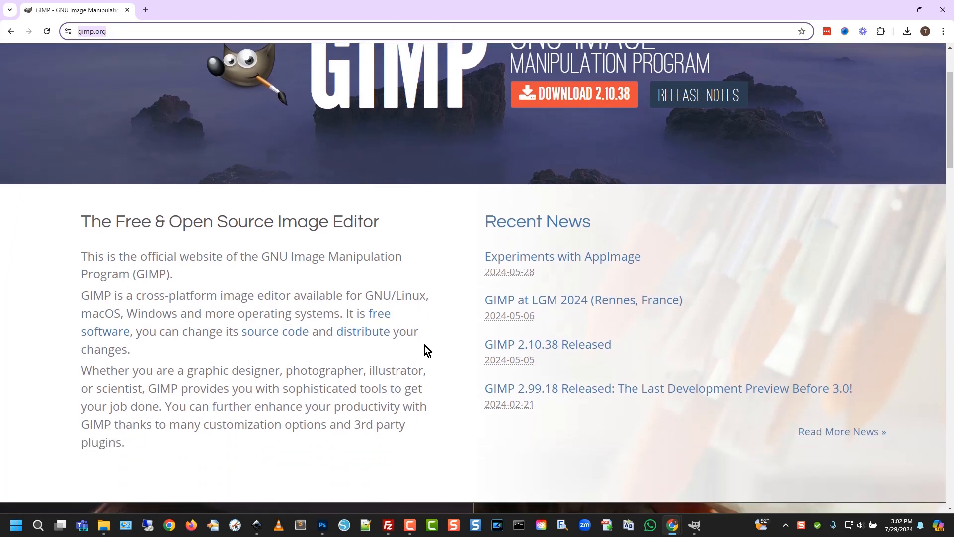
{"action": "scroll", "coordinate": [422, 332], "scroll_direction": "up", "scroll_amount": 2}
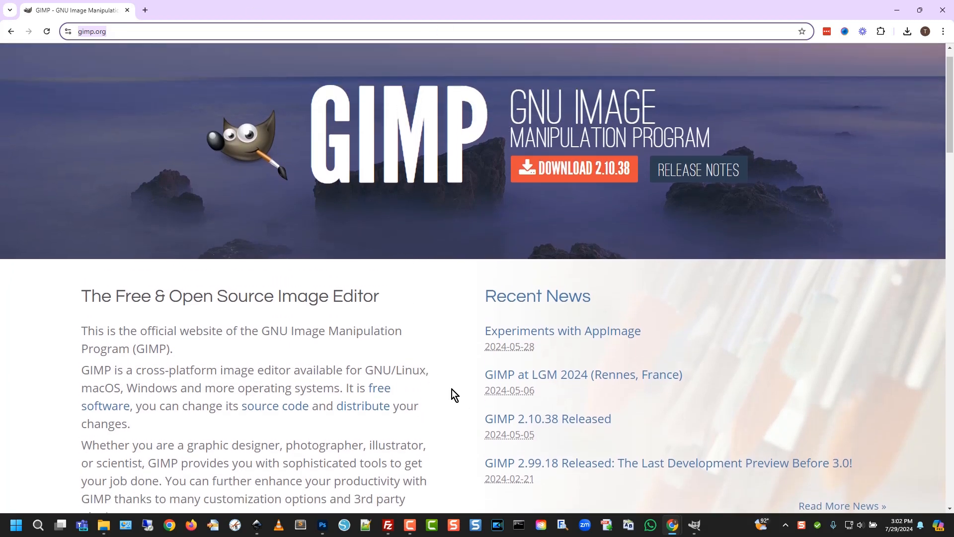
{"action": "scroll", "coordinate": [455, 390], "scroll_direction": "up", "scroll_amount": 1}
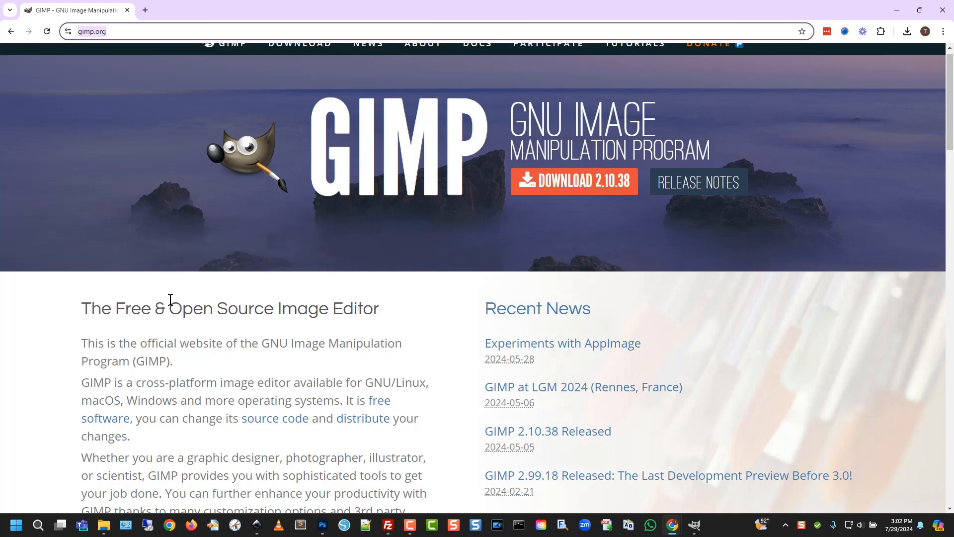
{"action": "scroll", "coordinate": [382, 310], "scroll_direction": "up", "scroll_amount": 1}
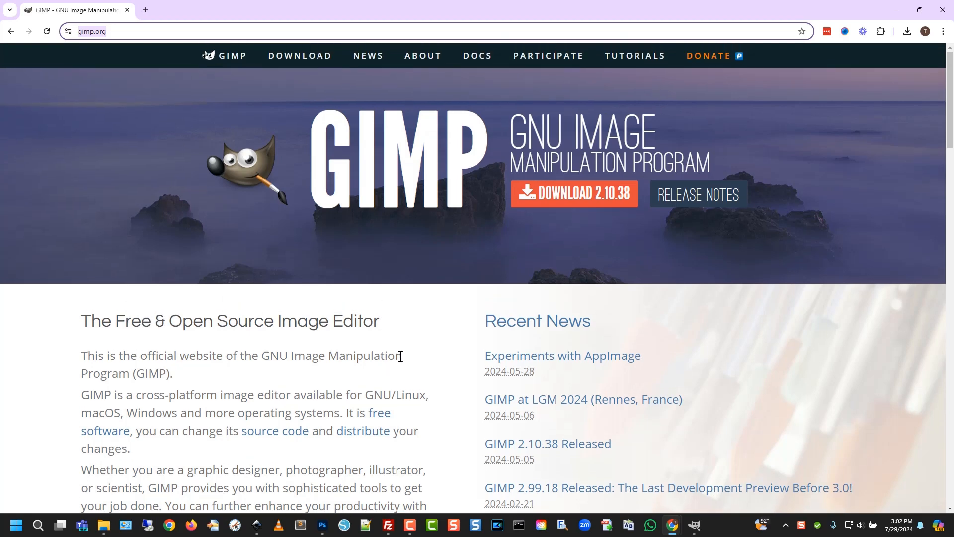
{"action": "scroll", "coordinate": [450, 355], "scroll_direction": "down", "scroll_amount": 3}
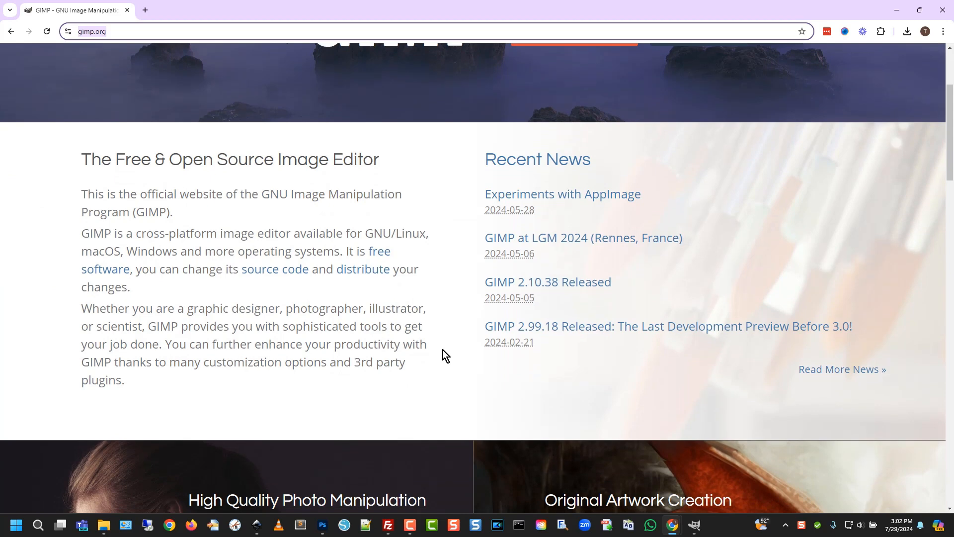
{"action": "left_click", "coordinate": [897, 10]}
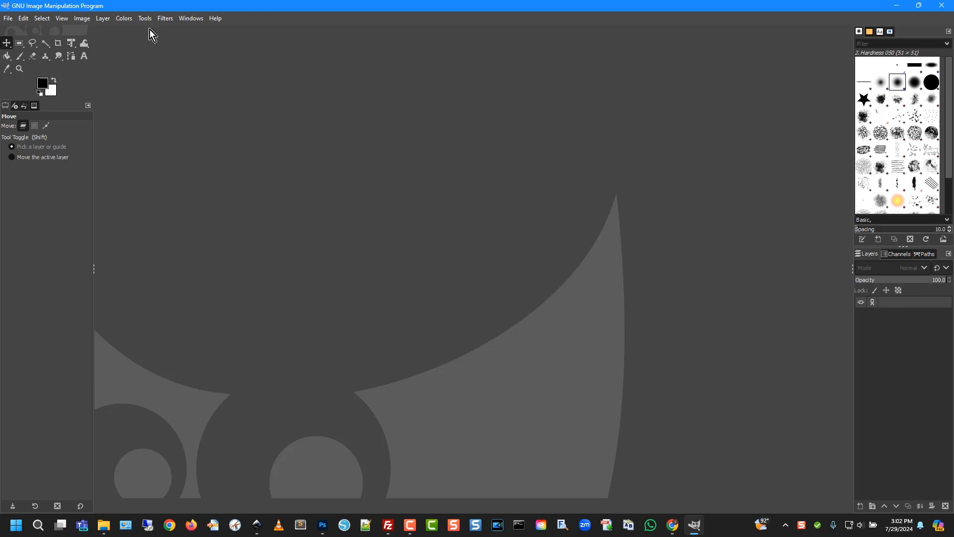
{"action": "left_click", "coordinate": [898, 5]}
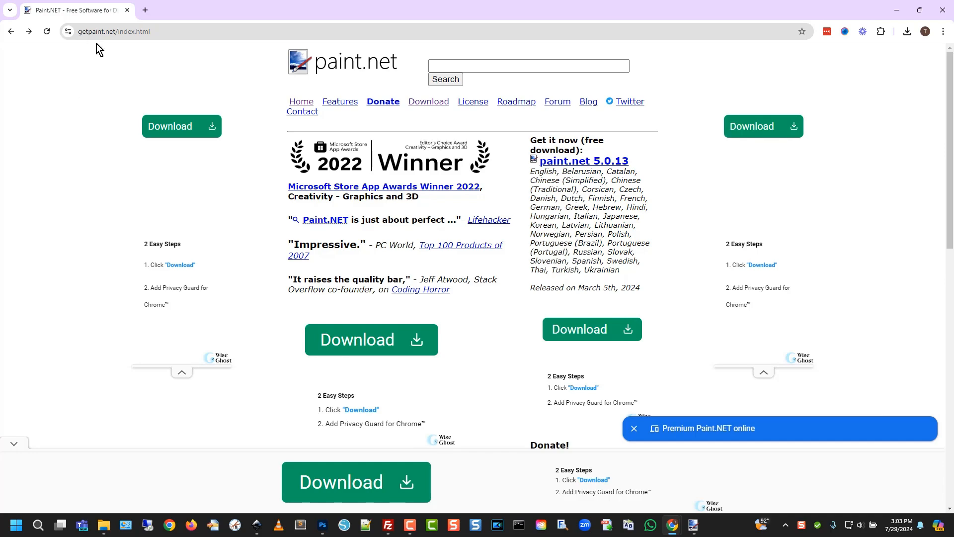
Review the paint.net home page at getpaint.net, including its description and Windows Store offer
{"action": "left_click", "coordinate": [144, 31]}
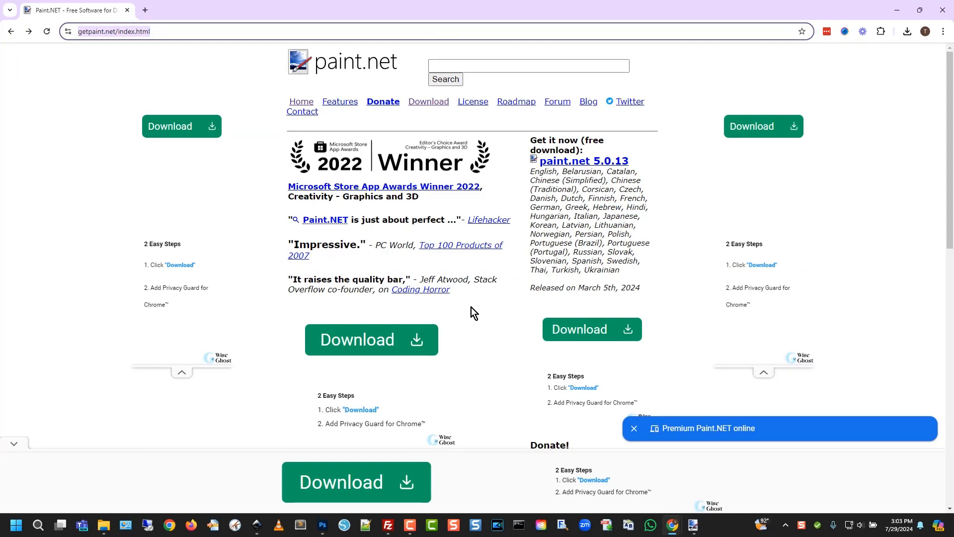
{"action": "scroll", "coordinate": [592, 414], "scroll_direction": "down", "scroll_amount": 2}
{"action": "scroll", "coordinate": [591, 414], "scroll_direction": "down", "scroll_amount": 1}
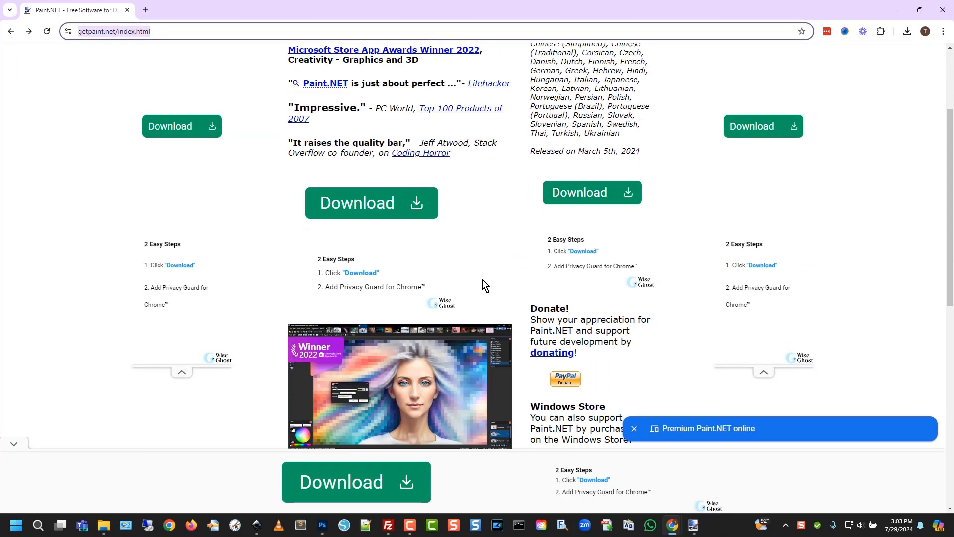
{"action": "scroll", "coordinate": [494, 288], "scroll_direction": "down", "scroll_amount": 6}
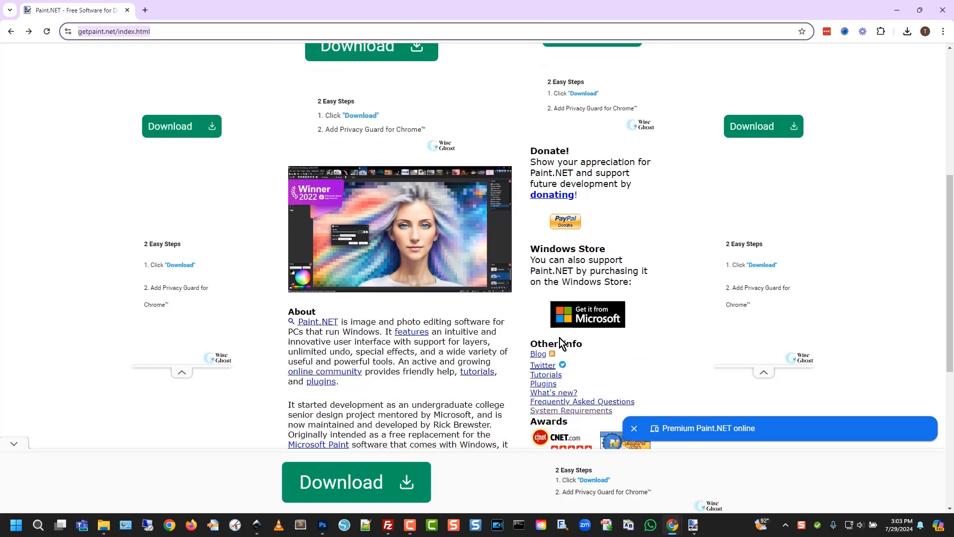
{"action": "scroll", "coordinate": [494, 289], "scroll_direction": "up", "scroll_amount": 5}
{"action": "scroll", "coordinate": [494, 294], "scroll_direction": "up", "scroll_amount": 3}
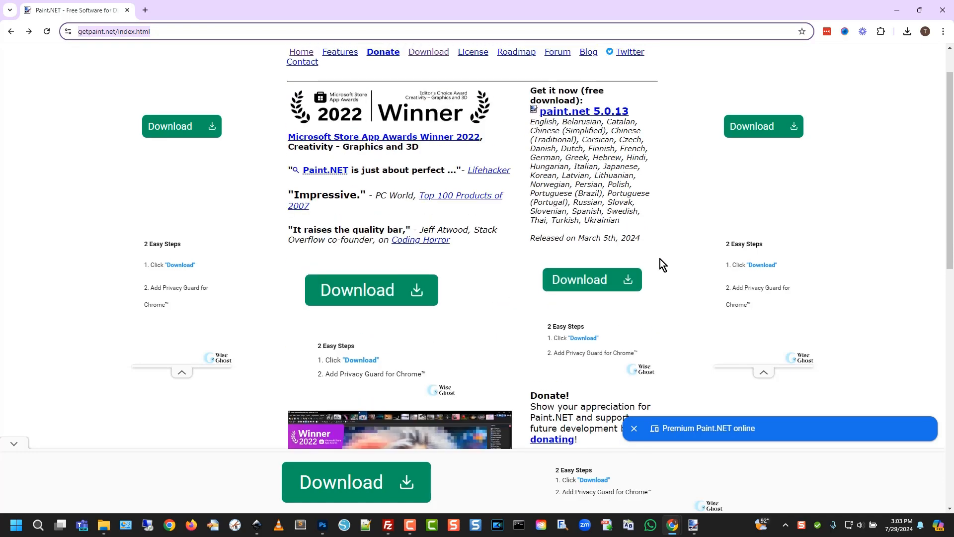
{"action": "scroll", "coordinate": [531, 295], "scroll_direction": "up", "scroll_amount": 1}
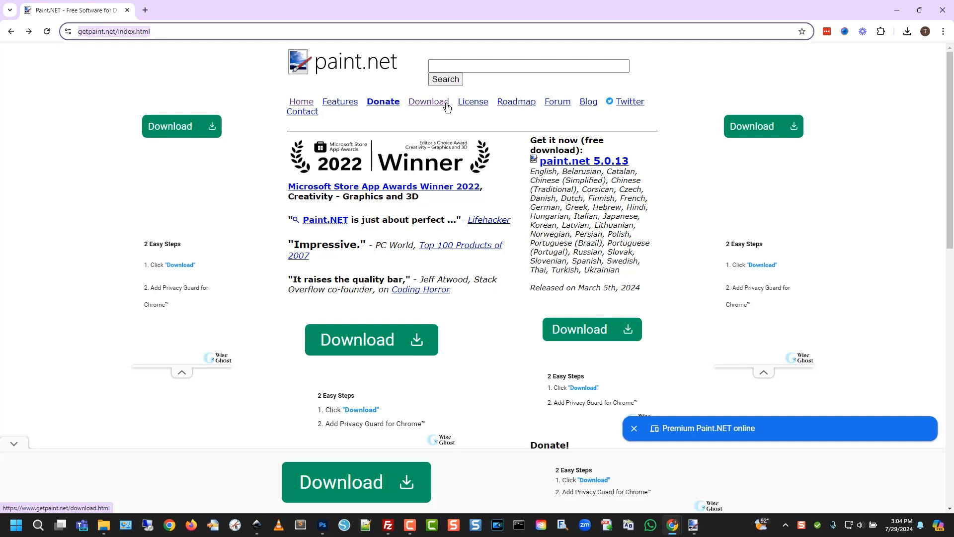
Go to the paint.net download page and examine its system requirements and download options
{"action": "left_click", "coordinate": [430, 103]}
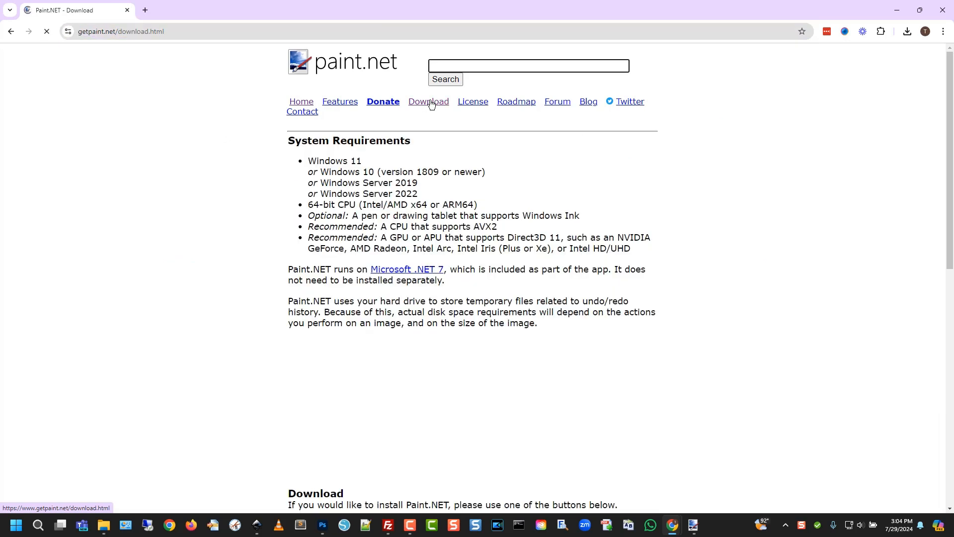
{"action": "scroll", "coordinate": [452, 226], "scroll_direction": "down", "scroll_amount": 2}
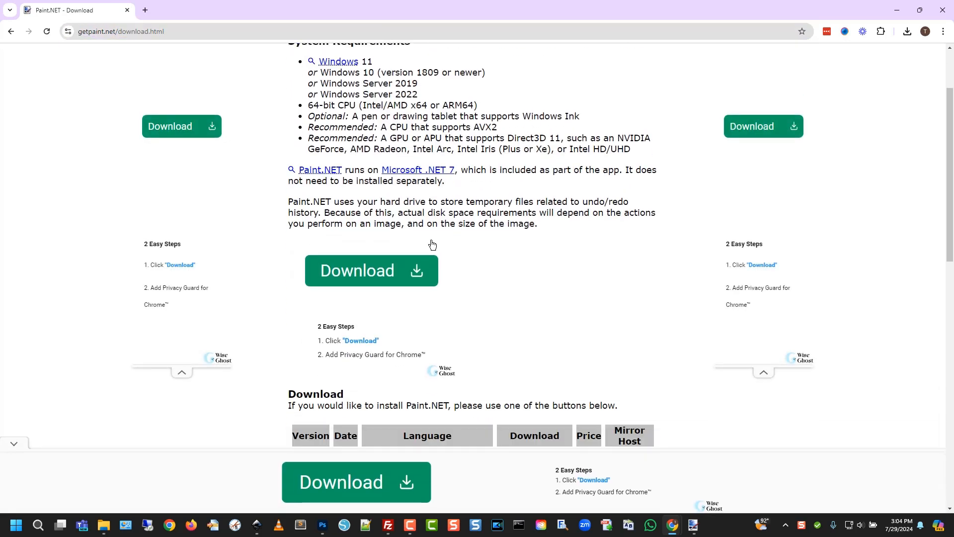
{"action": "scroll", "coordinate": [566, 262], "scroll_direction": "down", "scroll_amount": 5}
{"action": "scroll", "coordinate": [422, 179], "scroll_direction": "down", "scroll_amount": 2}
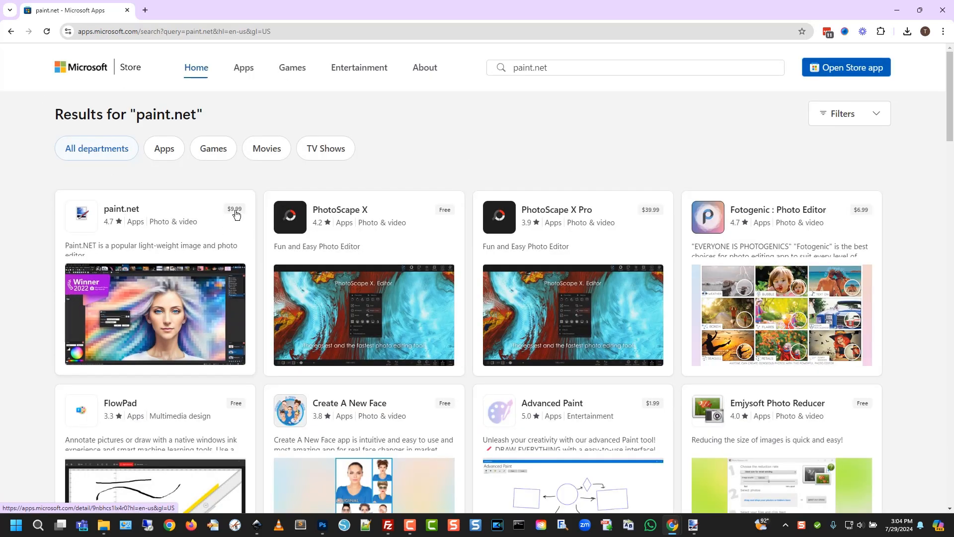
Look over the Microsoft Store search results for paint.net, including its price, and close the browser
{"action": "scroll", "coordinate": [169, 244], "scroll_direction": "down", "scroll_amount": 2}
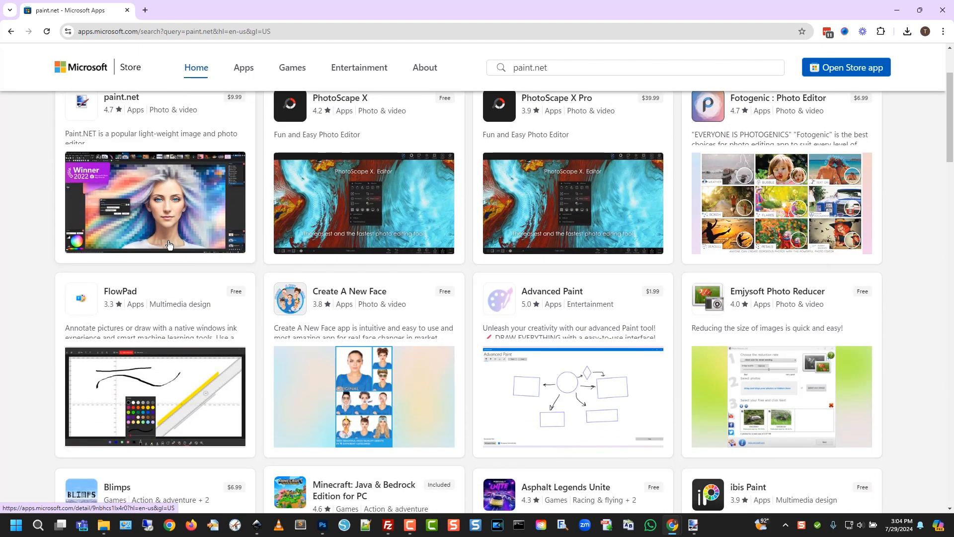
{"action": "scroll", "coordinate": [164, 251], "scroll_direction": "up", "scroll_amount": 2}
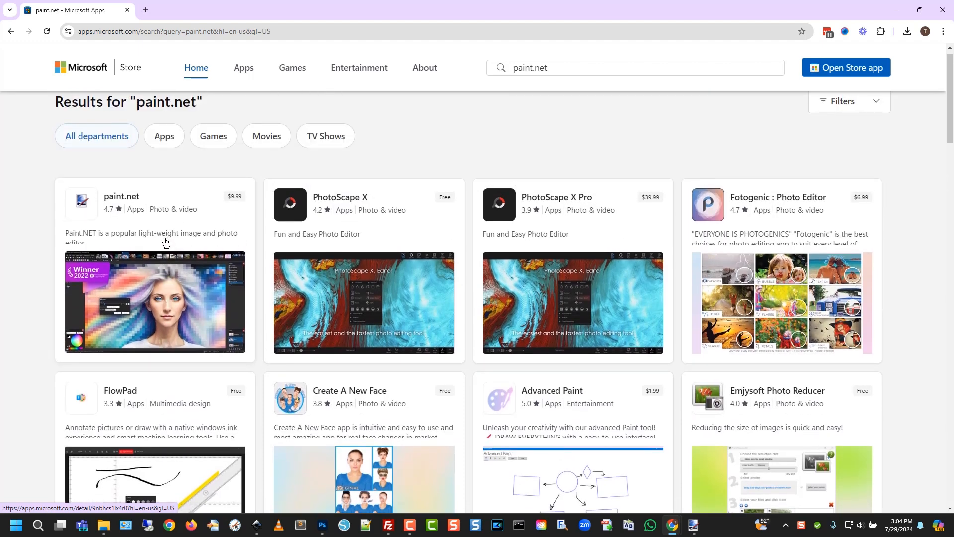
{"action": "scroll", "coordinate": [145, 306], "scroll_direction": "up", "scroll_amount": 1}
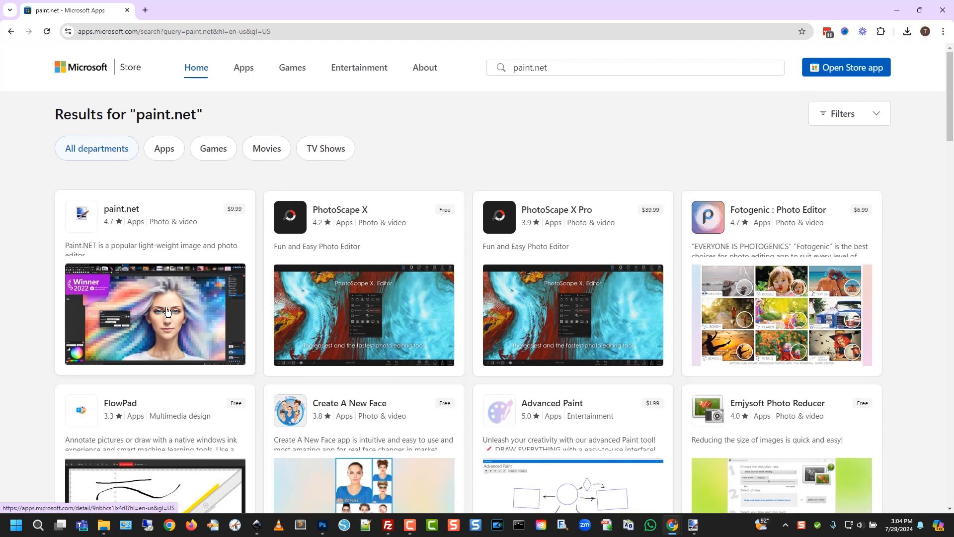
{"action": "left_click", "coordinate": [945, 10]}
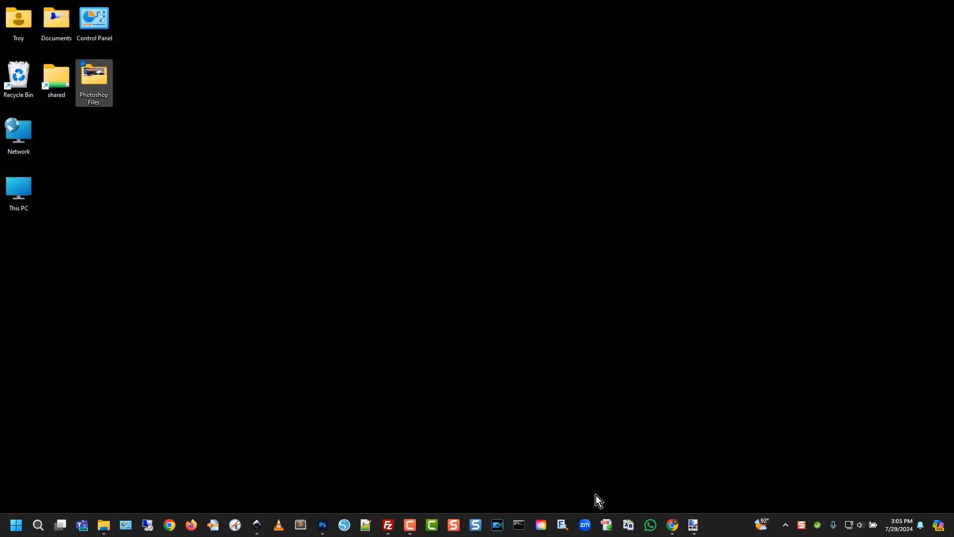
Switch to paint.net, move the Layers window up beside the canvas and hide the Background layer
{"action": "left_click", "coordinate": [694, 525]}
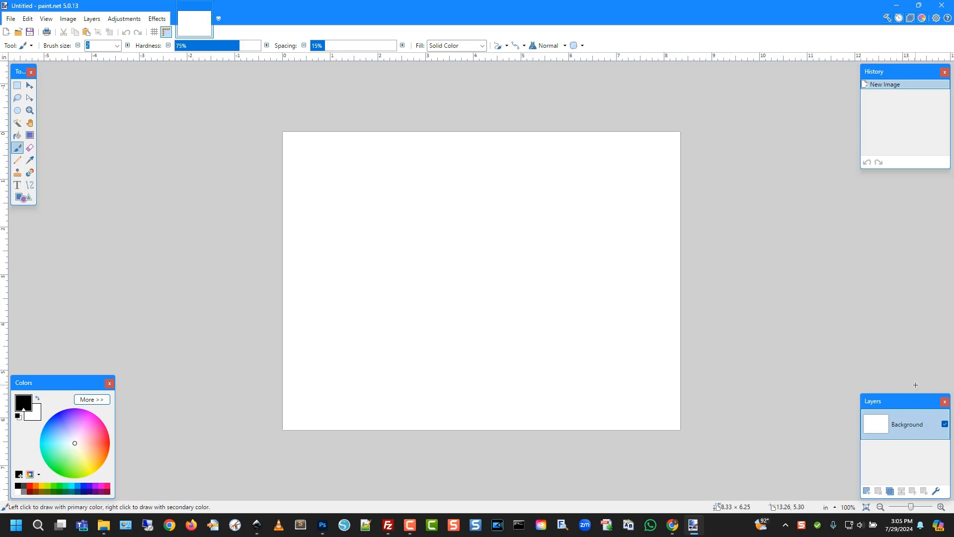
{"action": "left_click_drag", "start_coordinate": [913, 403], "coordinate": [887, 292]}
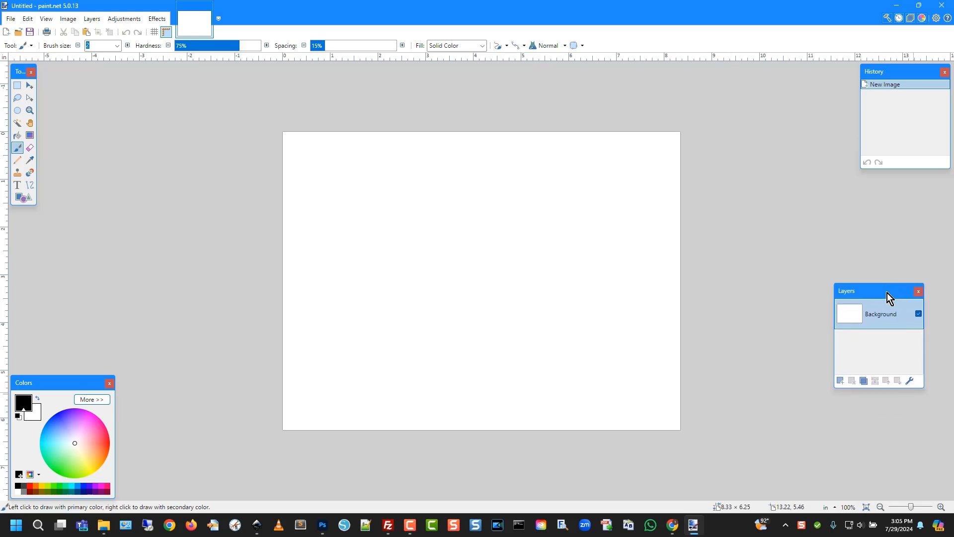
{"action": "left_click", "coordinate": [919, 314]}
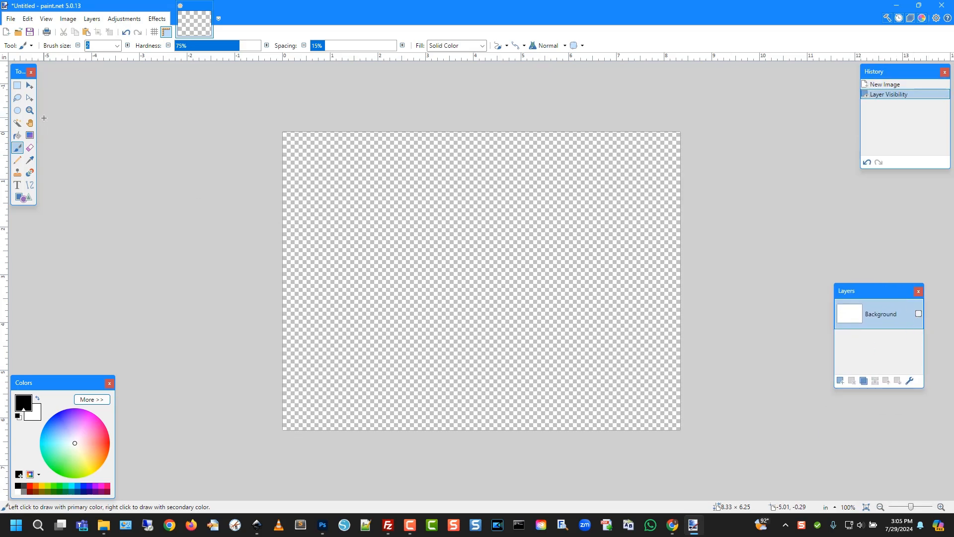
Open the image troytube.png from the Photoshop Files folder on the Desktop
{"action": "left_click", "coordinate": [18, 32]}
{"action": "left_click_drag", "start_coordinate": [264, 25], "coordinate": [259, 88]}
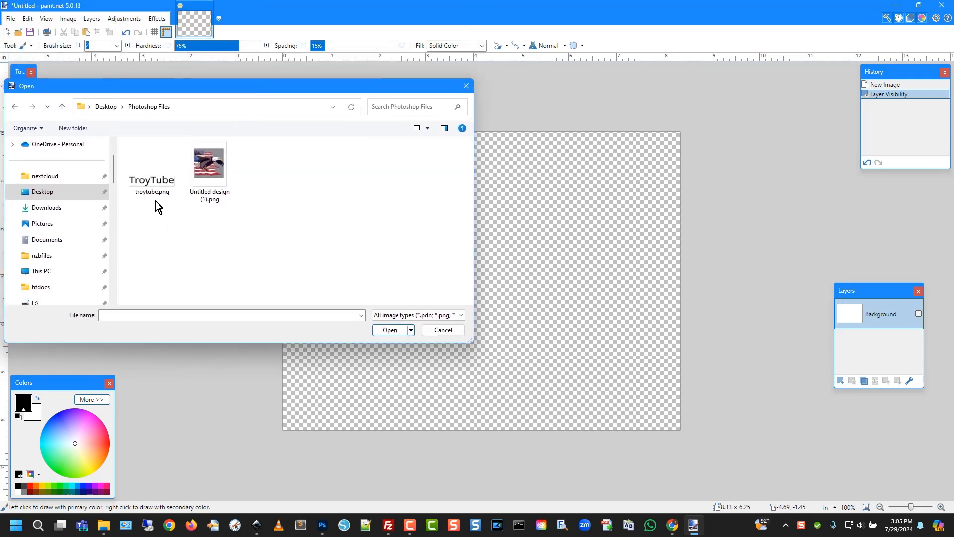
{"action": "left_click", "coordinate": [159, 185]}
{"action": "left_click", "coordinate": [391, 330]}
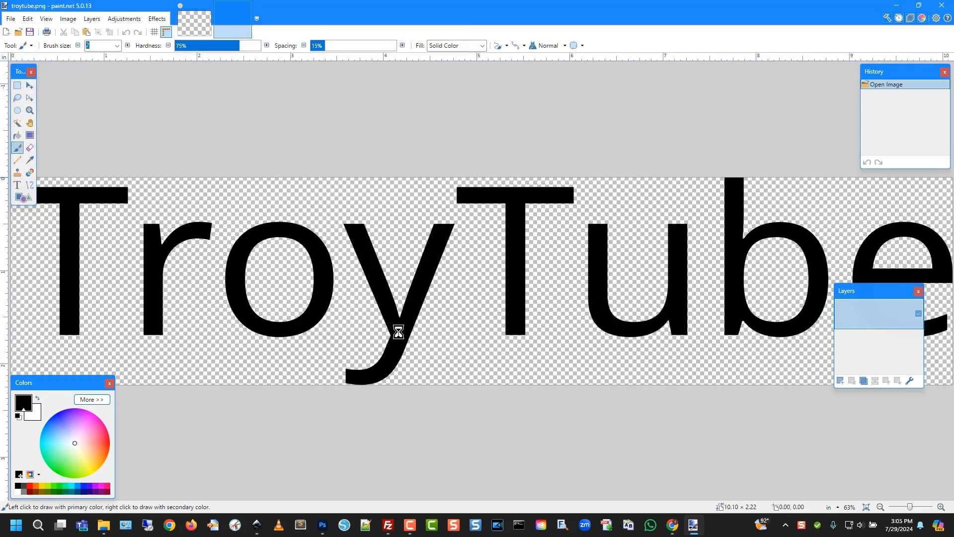